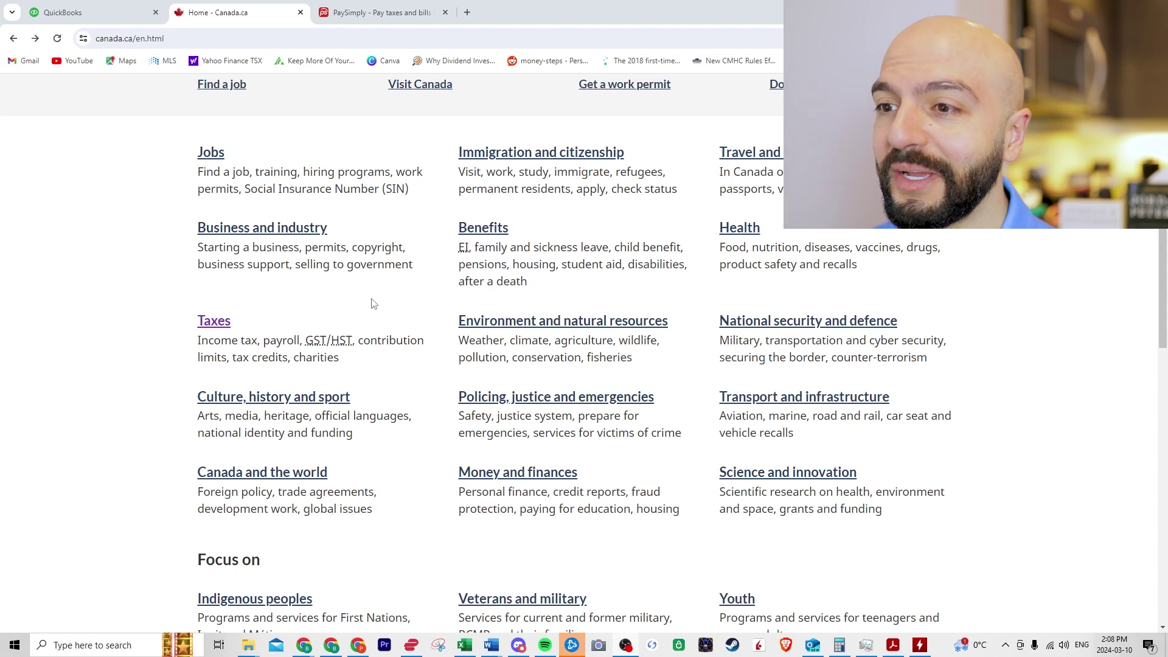
# Step: Follow Canada.ca Taxes > Payroll > Open or manage a payroll account > How to register, then start Business Registration Online
pyautogui.scroll(6, 161, 302)
pyautogui.scroll(3, 134, 301)
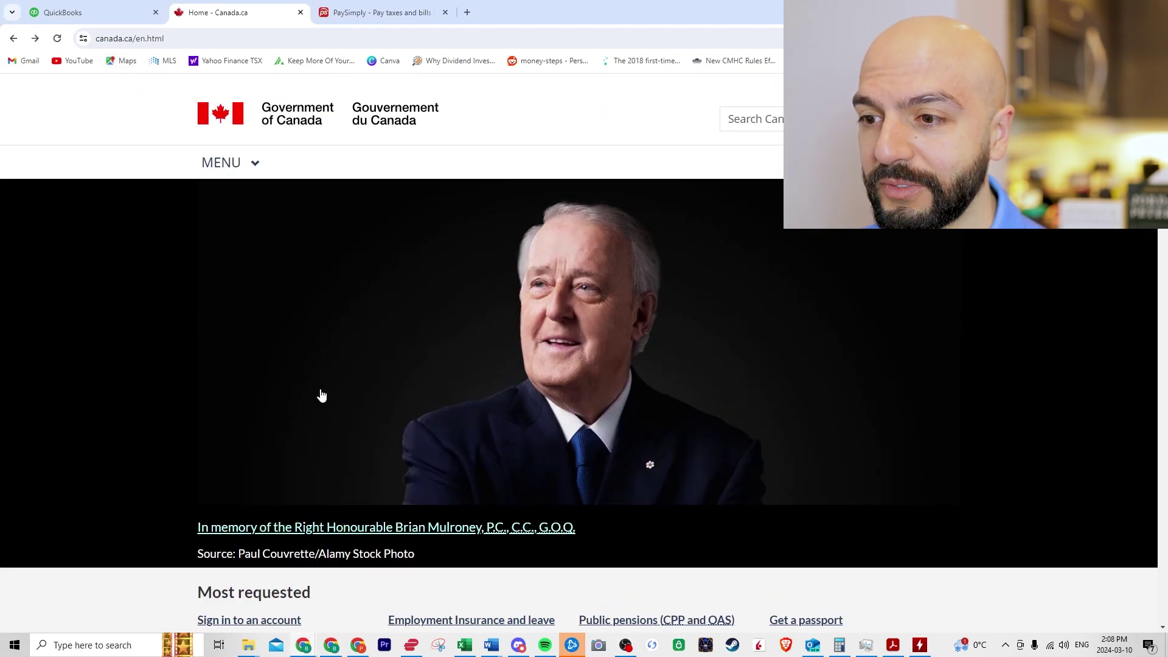
pyautogui.scroll(-6, 106, 368)
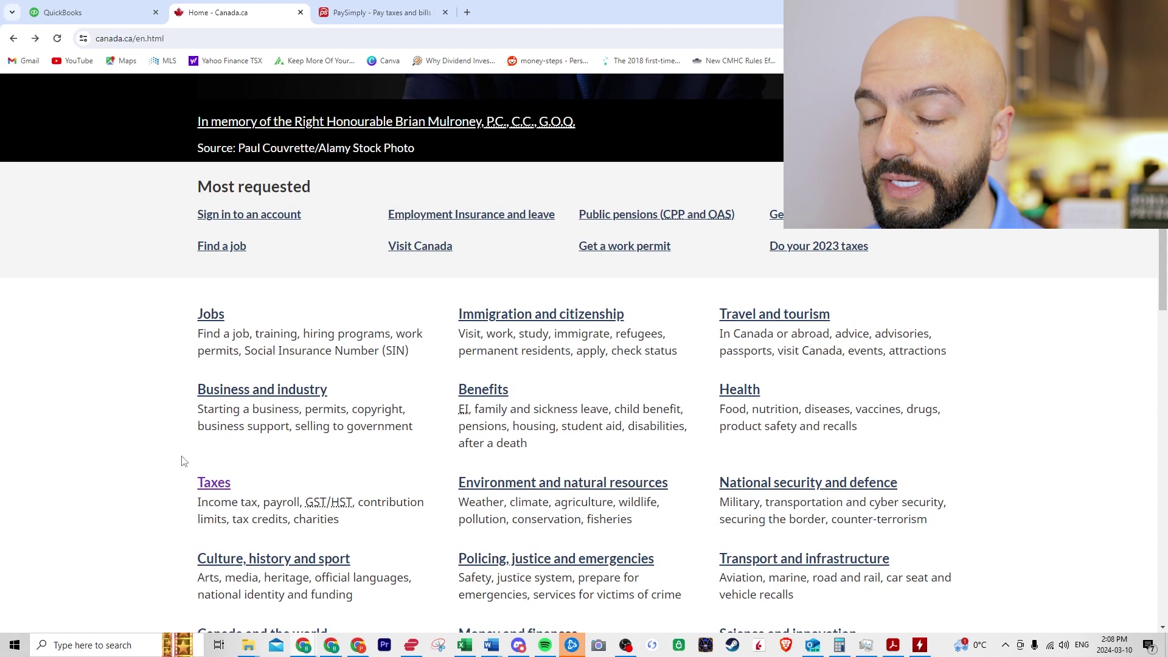
pyautogui.click(214, 483)
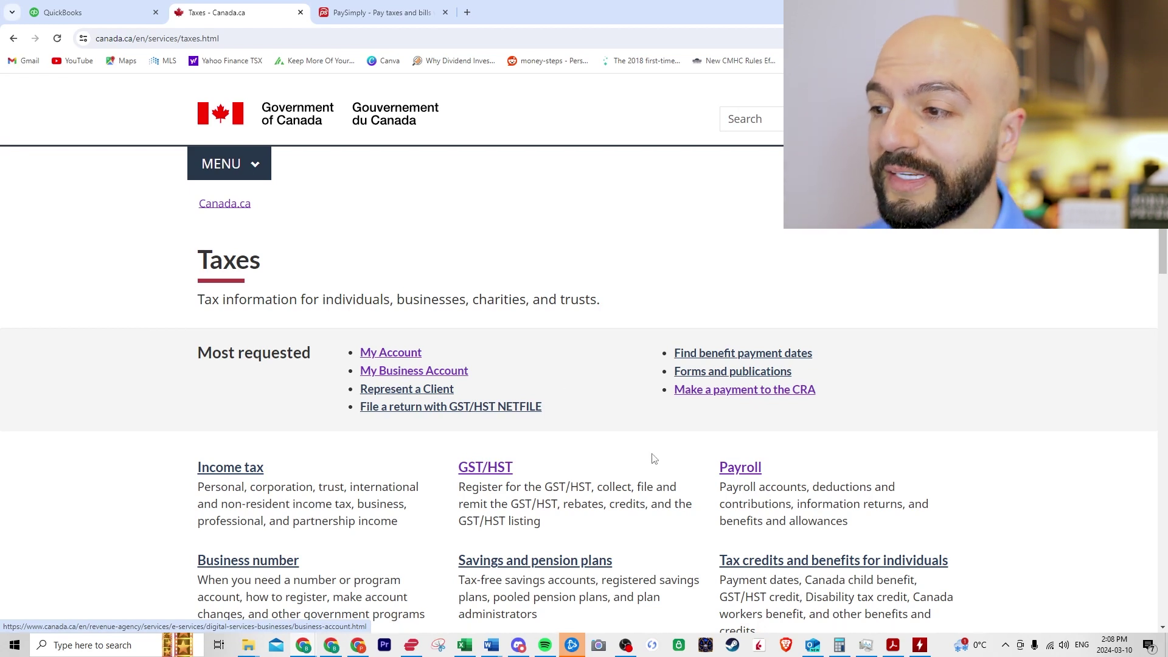
pyautogui.click(734, 475)
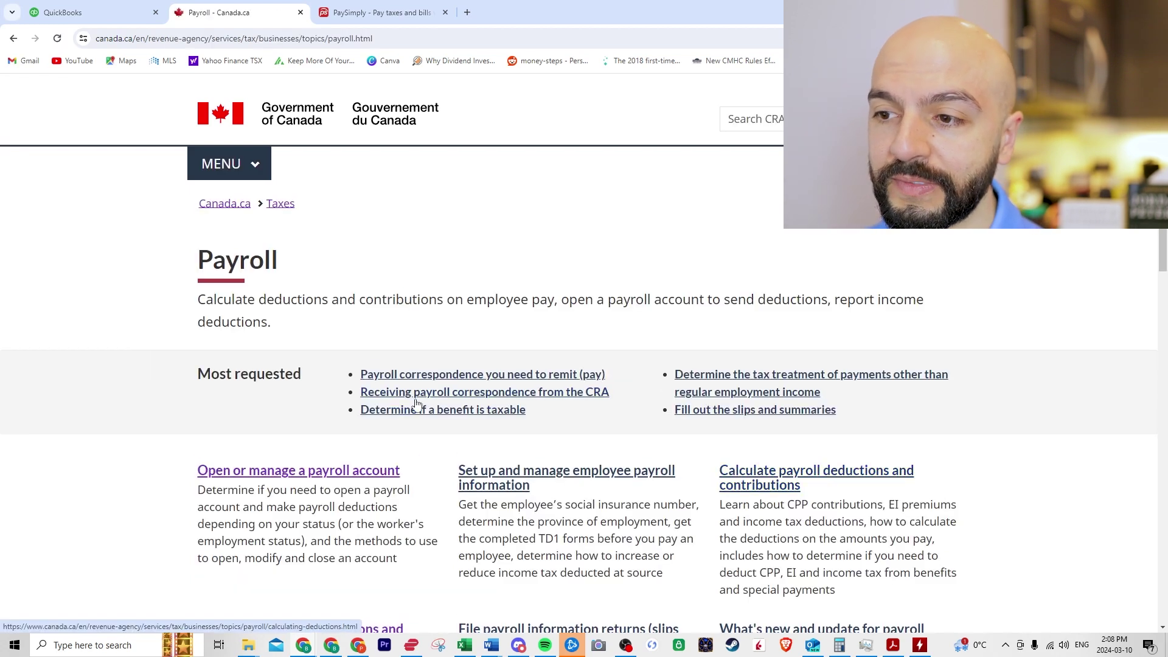
pyautogui.click(298, 470)
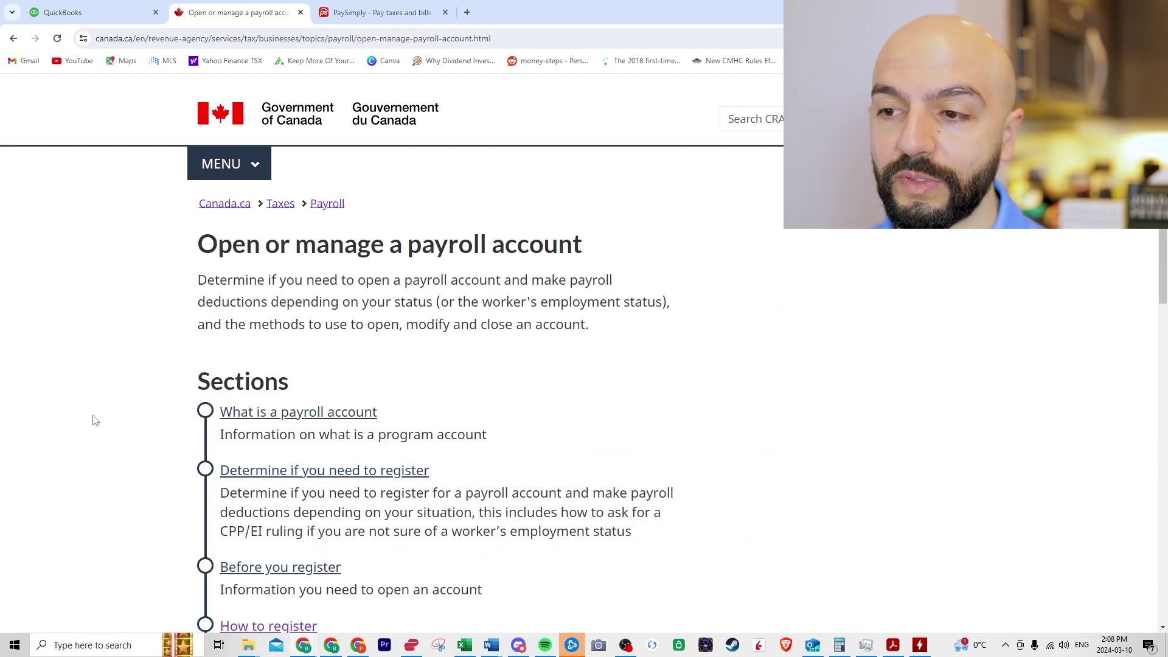
pyautogui.scroll(-3, 121, 432)
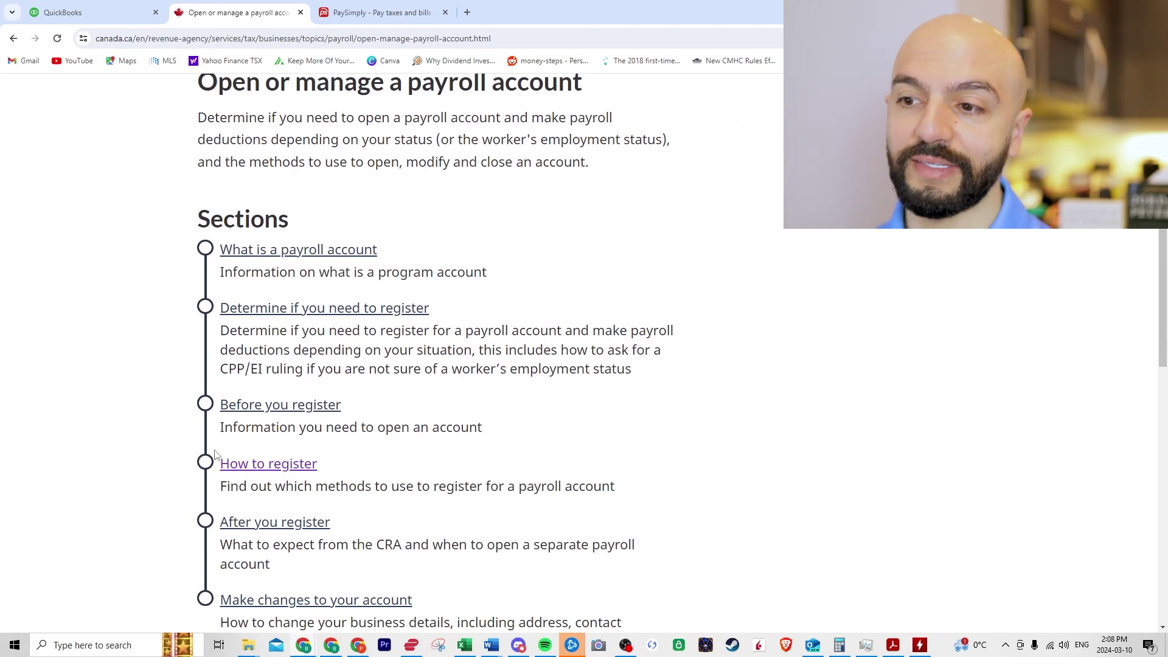
pyautogui.click(256, 465)
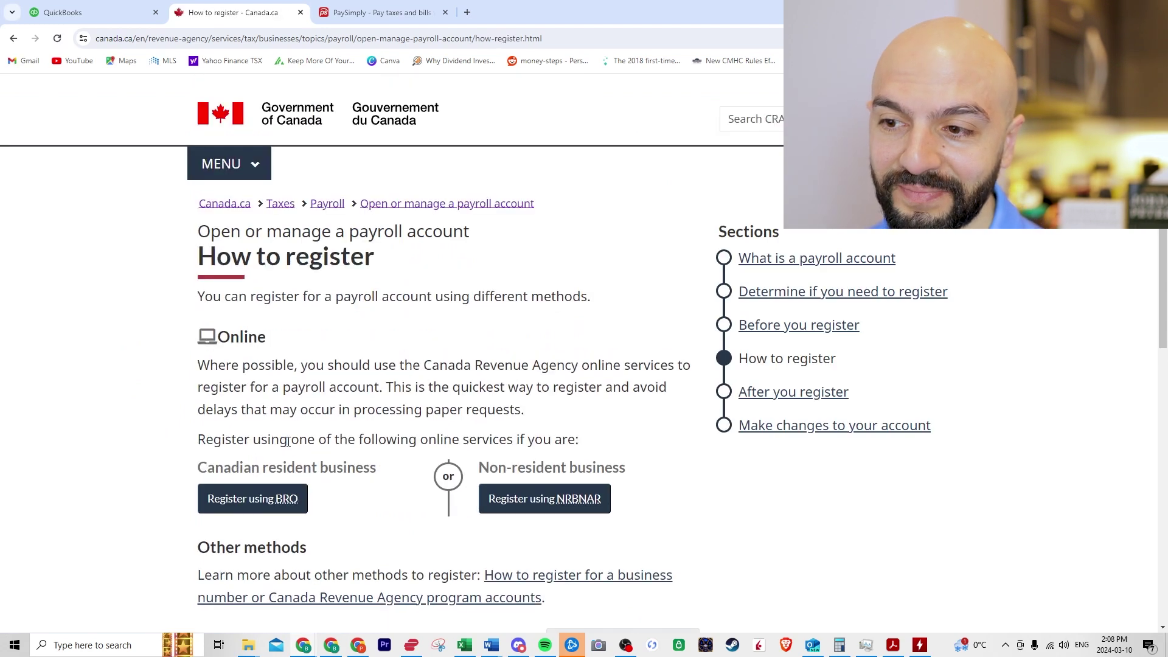
pyautogui.click(255, 501)
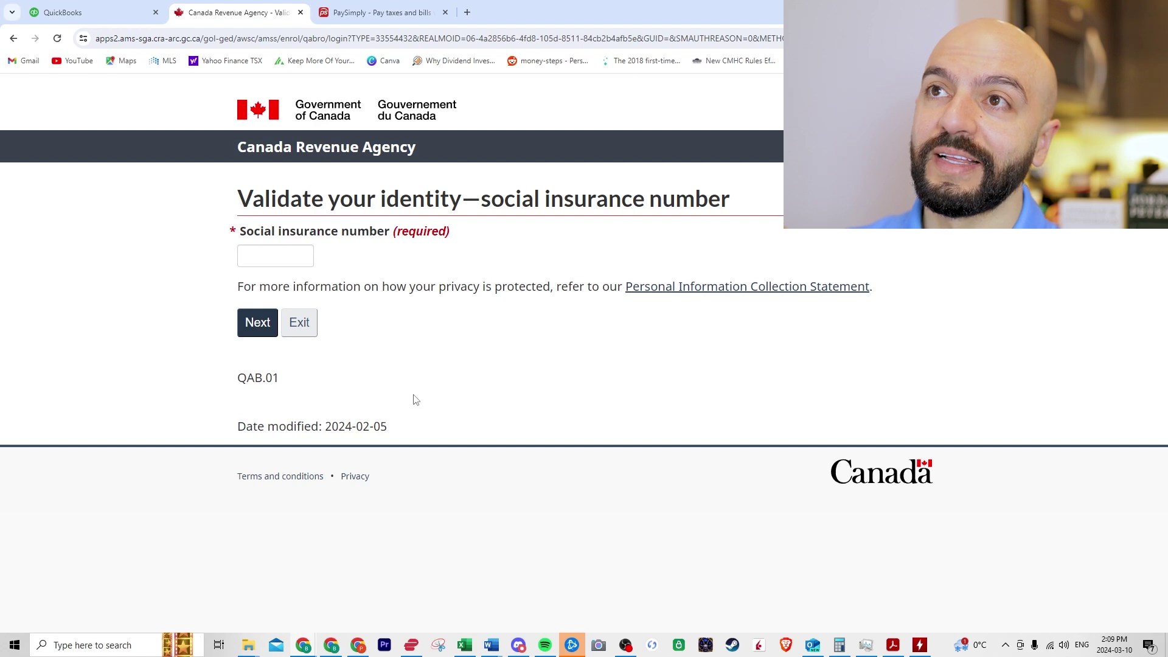
# Step: Submit a social insurance number on the CRA identity validation page until it is rejected as invalid
pyautogui.click(285, 262)
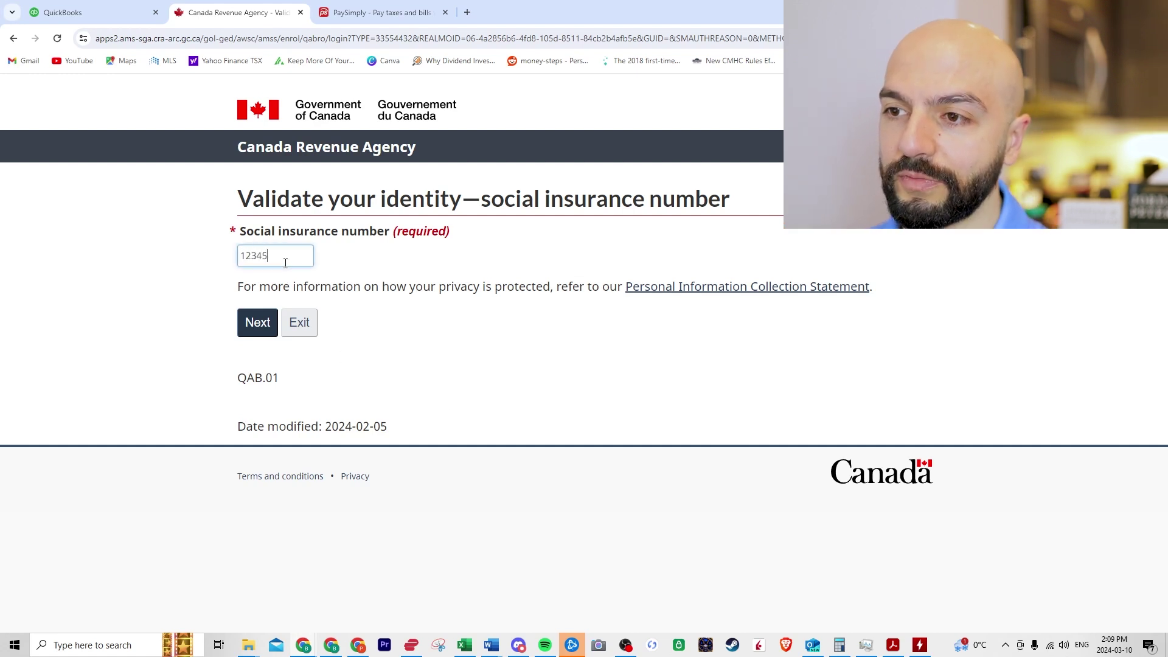
pyautogui.click(257, 322)
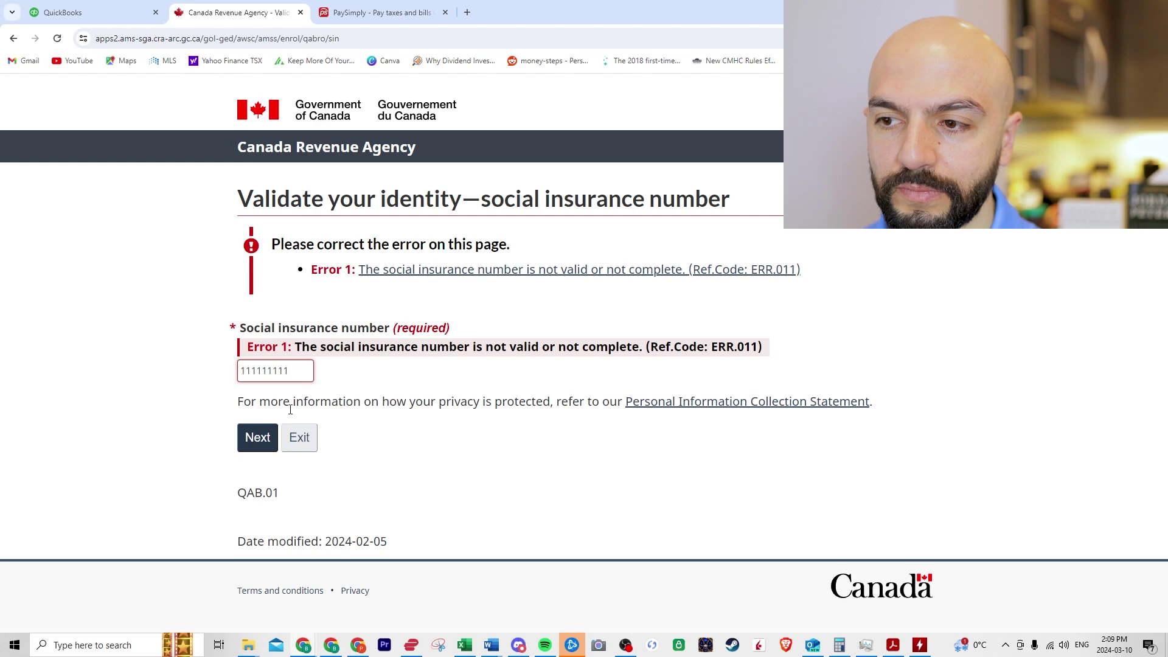
pyautogui.click(262, 436)
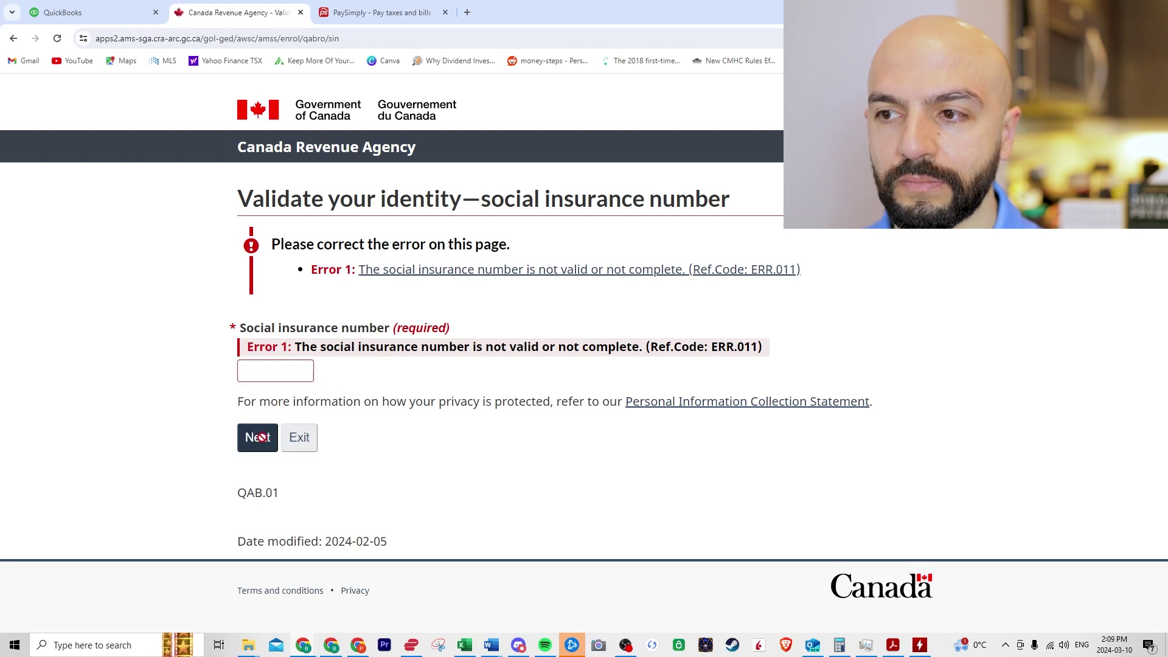
# Step: Exit the CRA secure session and return to the QuickBooks clients list
pyautogui.click(306, 436)
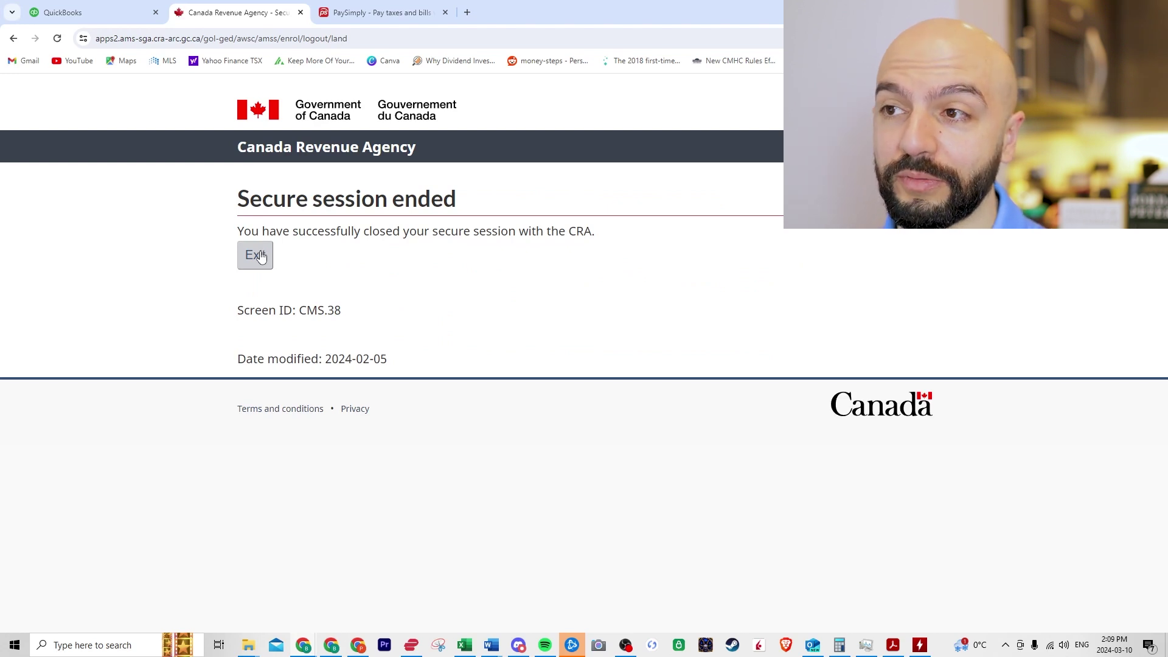
pyautogui.click(259, 255)
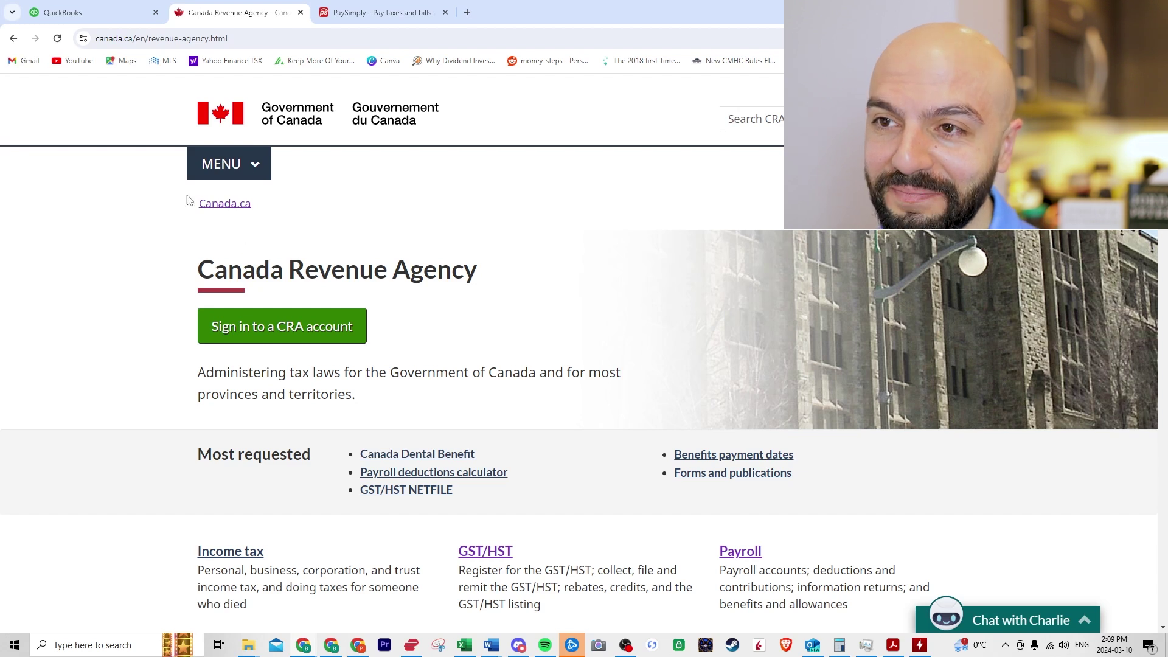
pyautogui.click(111, 10)
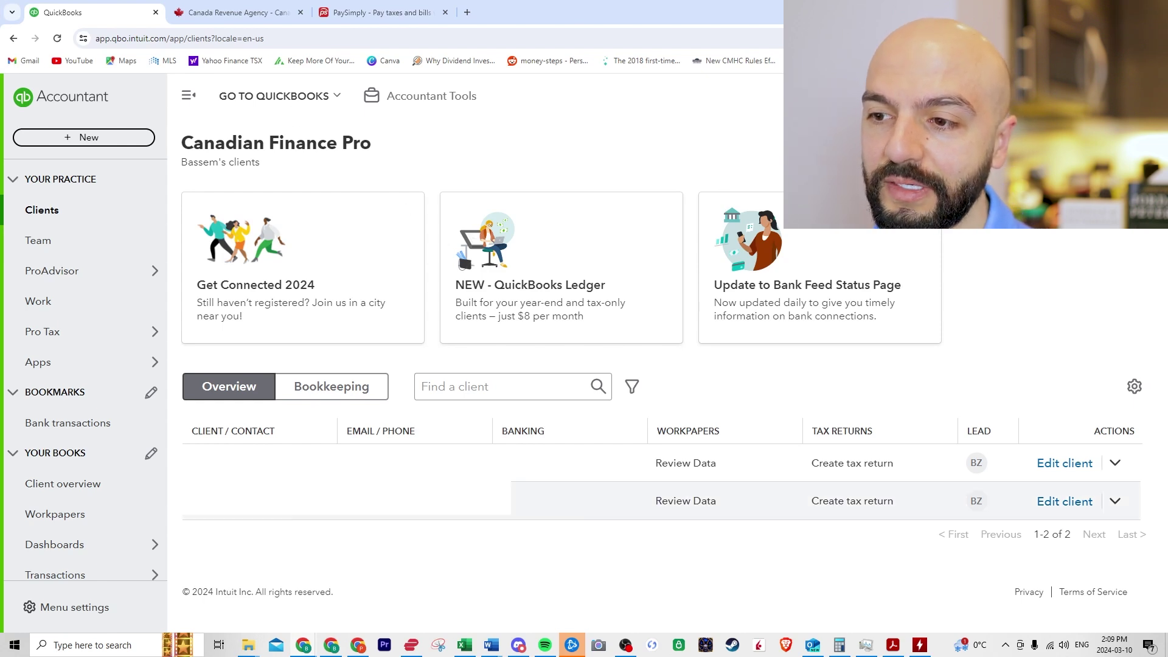
# Step: Open the second client's details and go to its Payroll overview
pyautogui.click(273, 501)
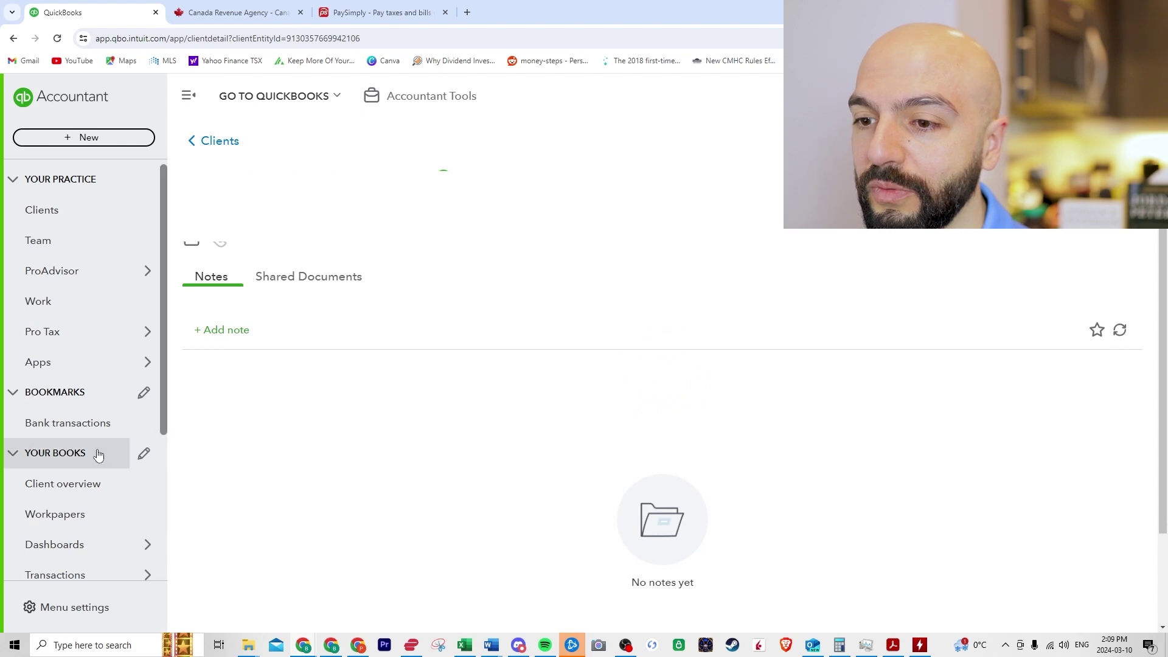
pyautogui.scroll(-3, 98, 455)
pyautogui.moveTo(108, 461)
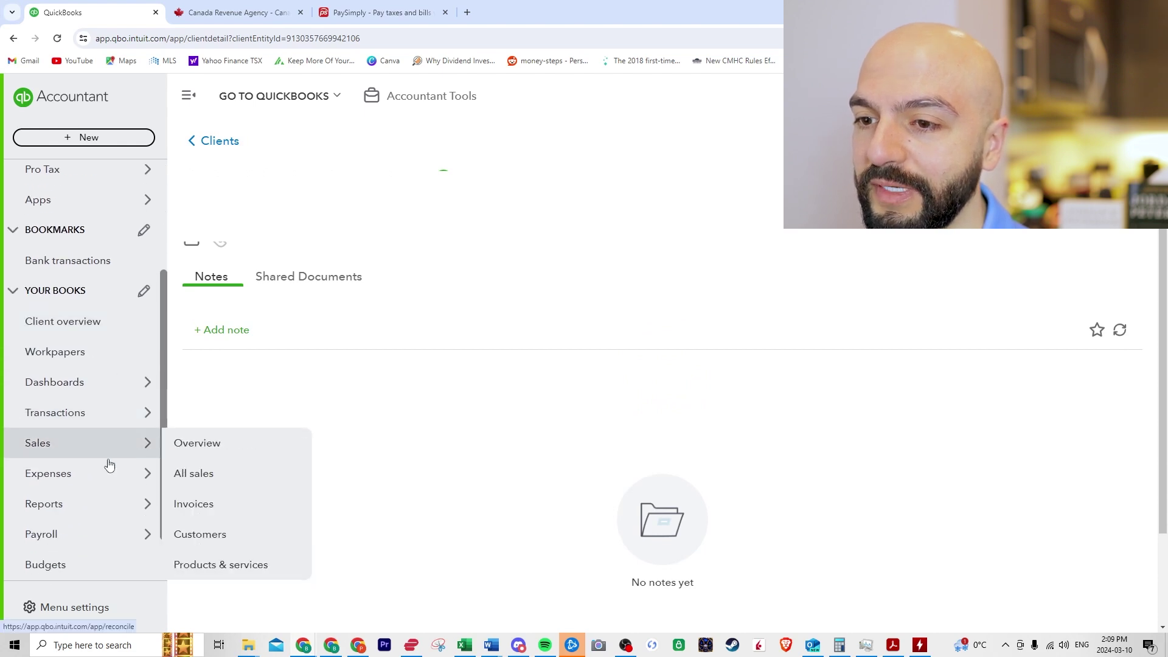
pyautogui.moveTo(89, 539)
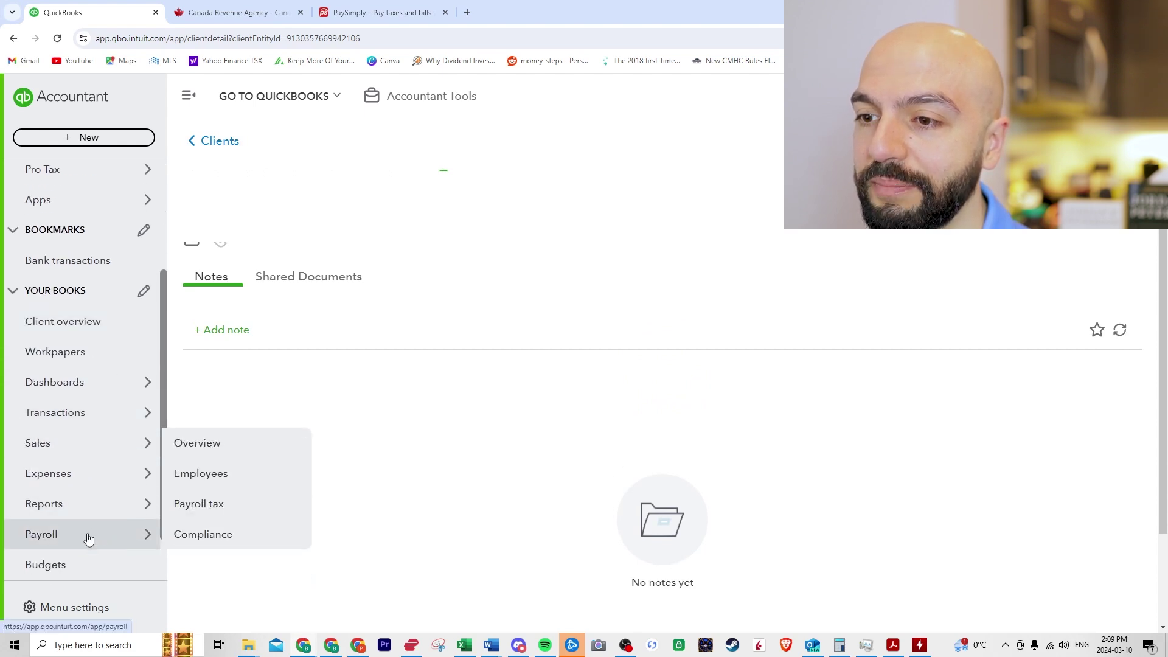
pyautogui.click(243, 452)
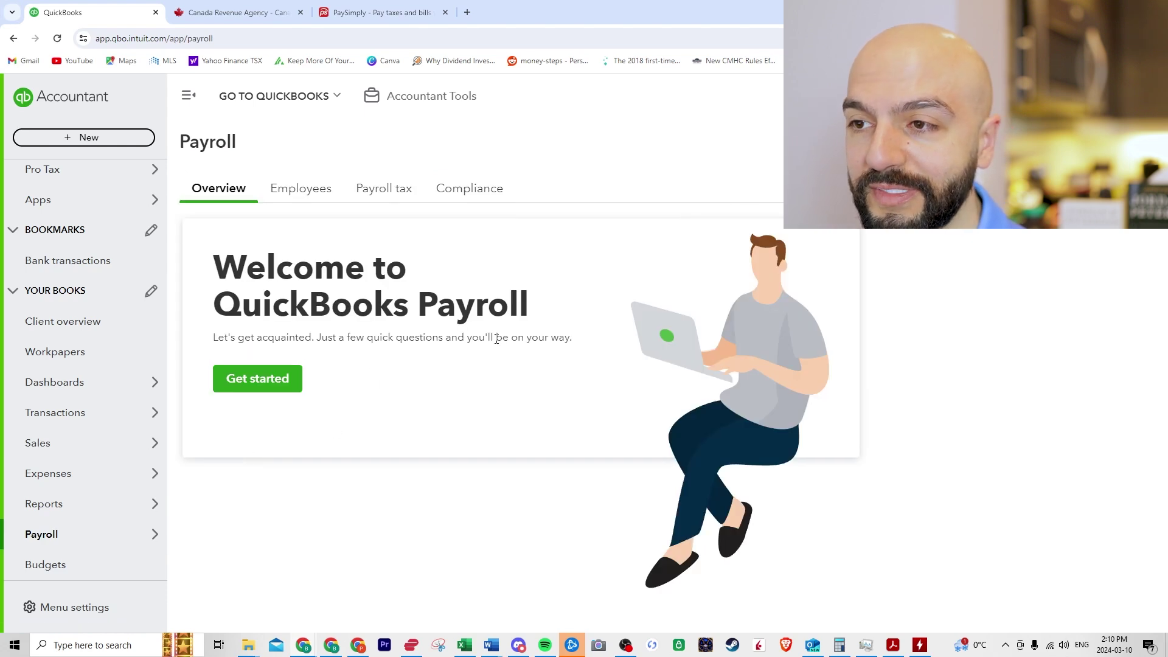
# Step: Begin payroll setup, answer No to employees paid in 2024, and keep 15/03/2024 as first payday
pyautogui.click(262, 381)
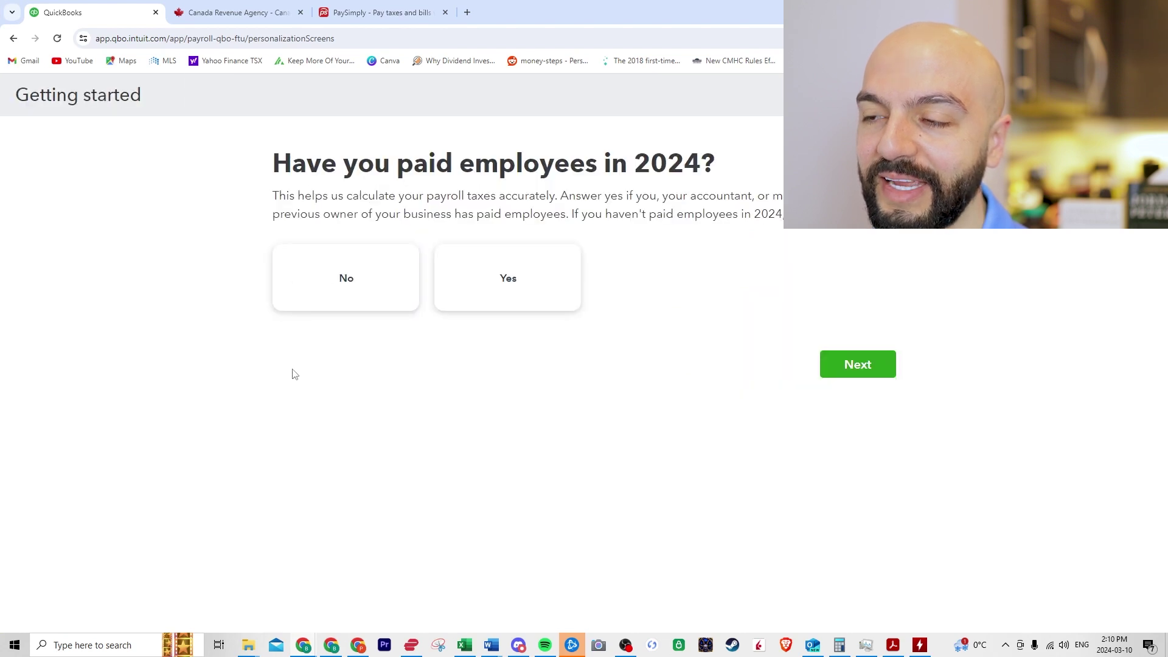
pyautogui.click(342, 281)
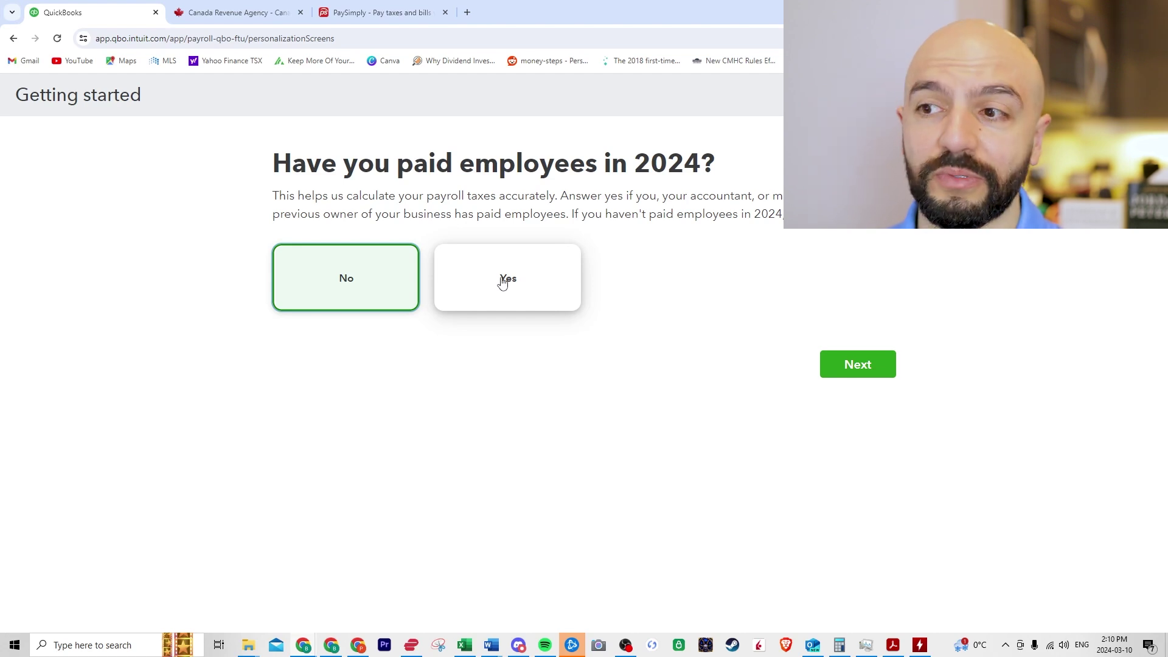
pyautogui.click(862, 362)
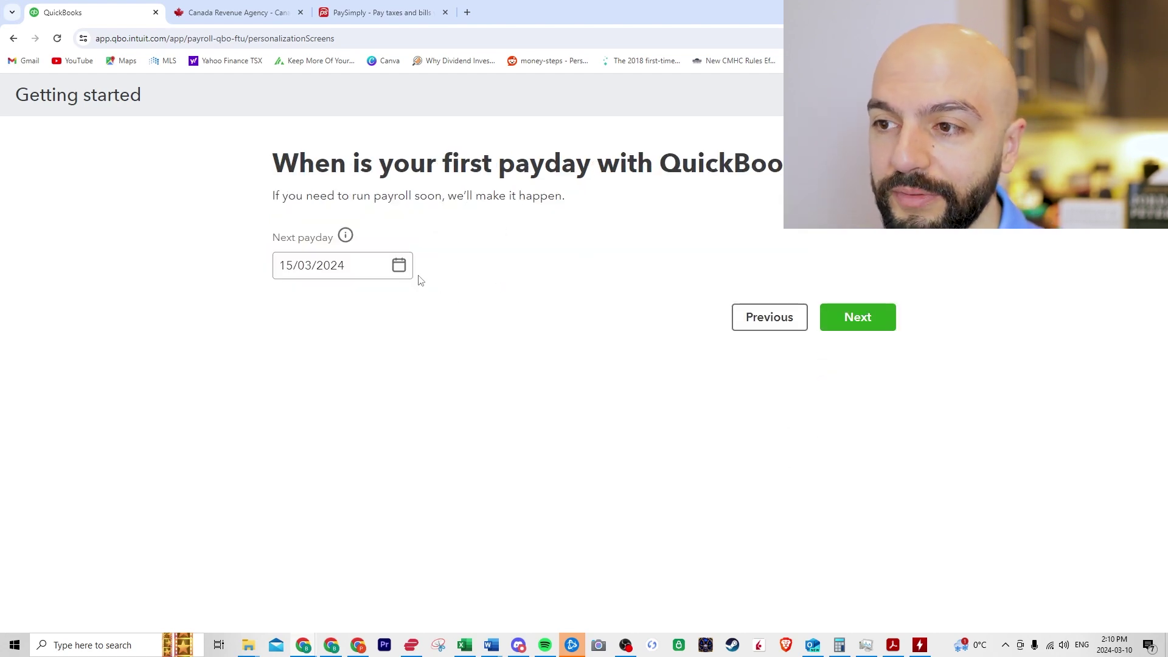
pyautogui.click(857, 318)
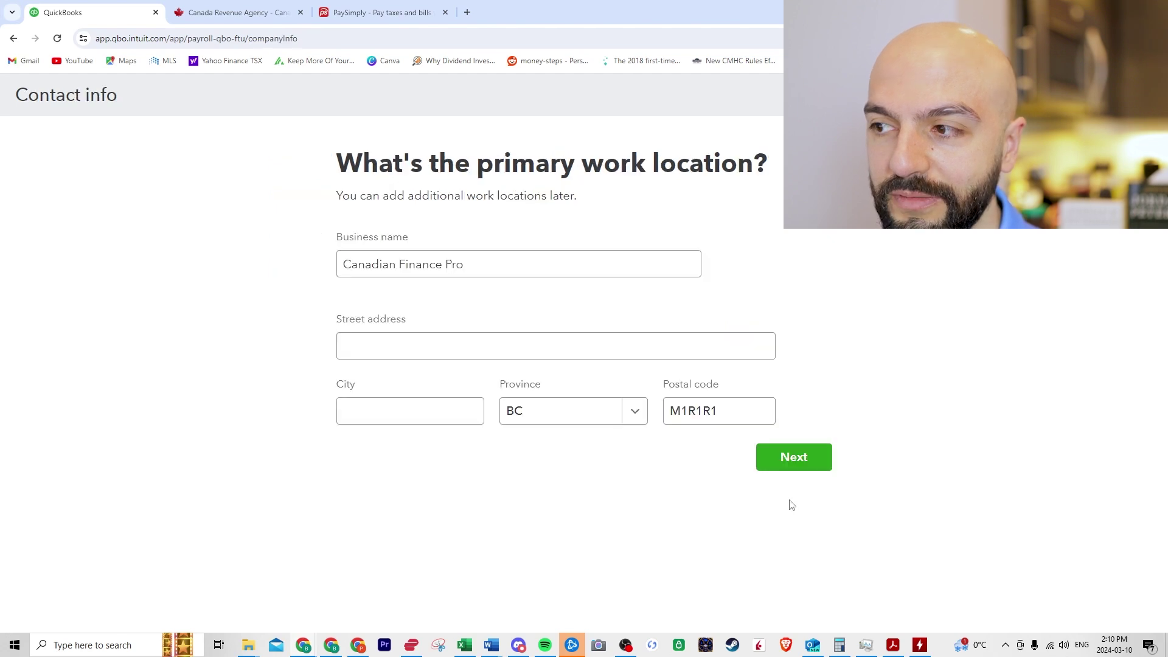
pyautogui.click(589, 274)
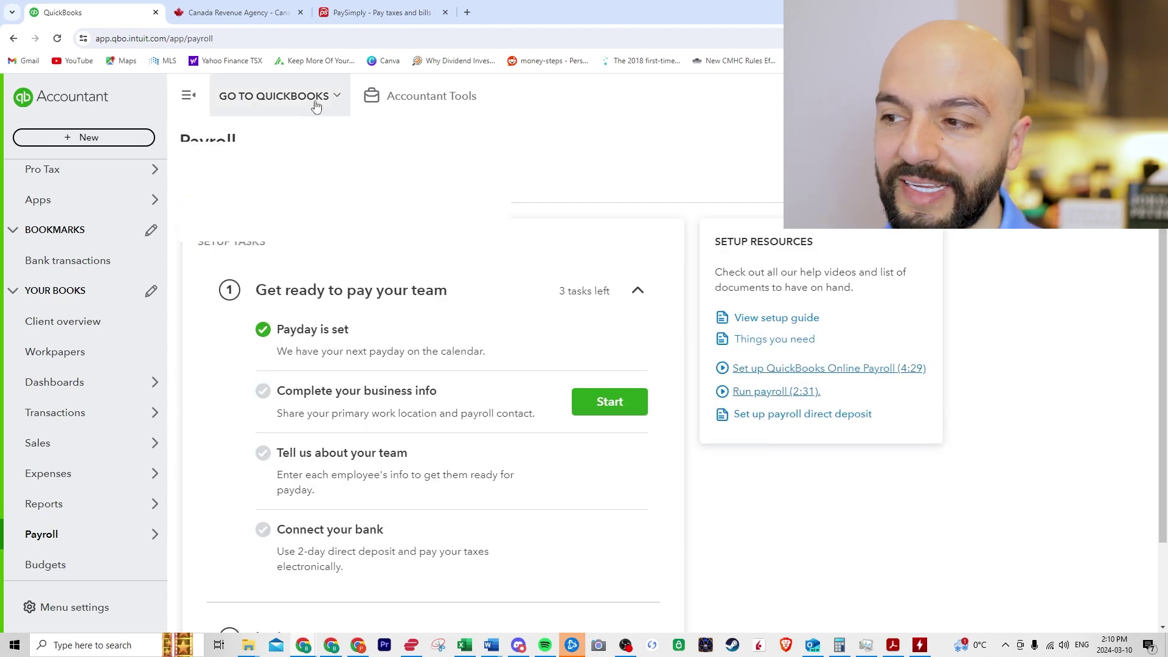
# Step: Choose the client from the ALL CLIENTS list to switch into its QuickBooks company
pyautogui.click(315, 104)
pyautogui.click(829, 552)
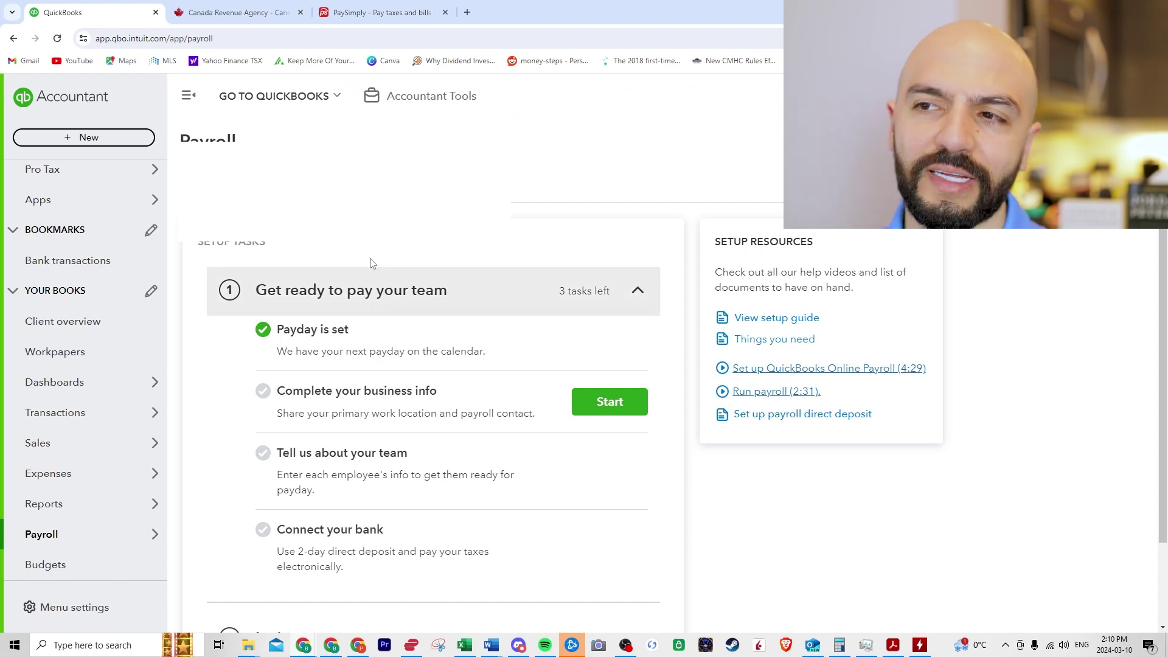
pyautogui.click(332, 94)
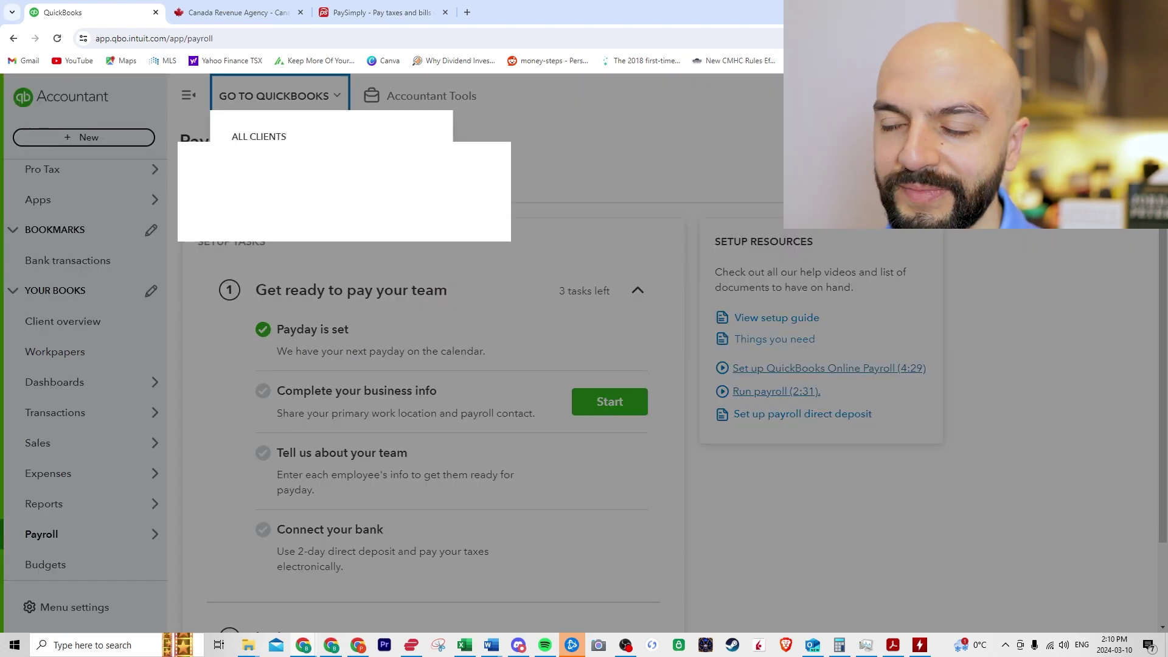
pyautogui.click(281, 169)
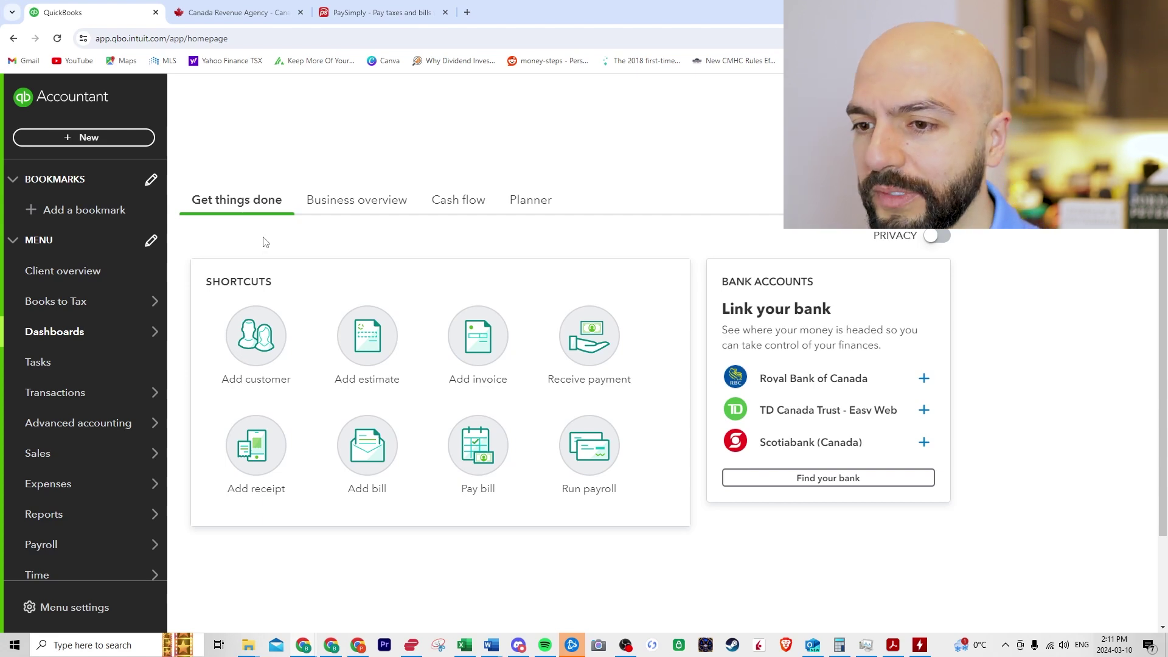
# Step: Start a new employee from the payroll employee list, entering first name, last name and e-mail address
pyautogui.scroll(-2, 115, 405)
pyautogui.moveTo(97, 468)
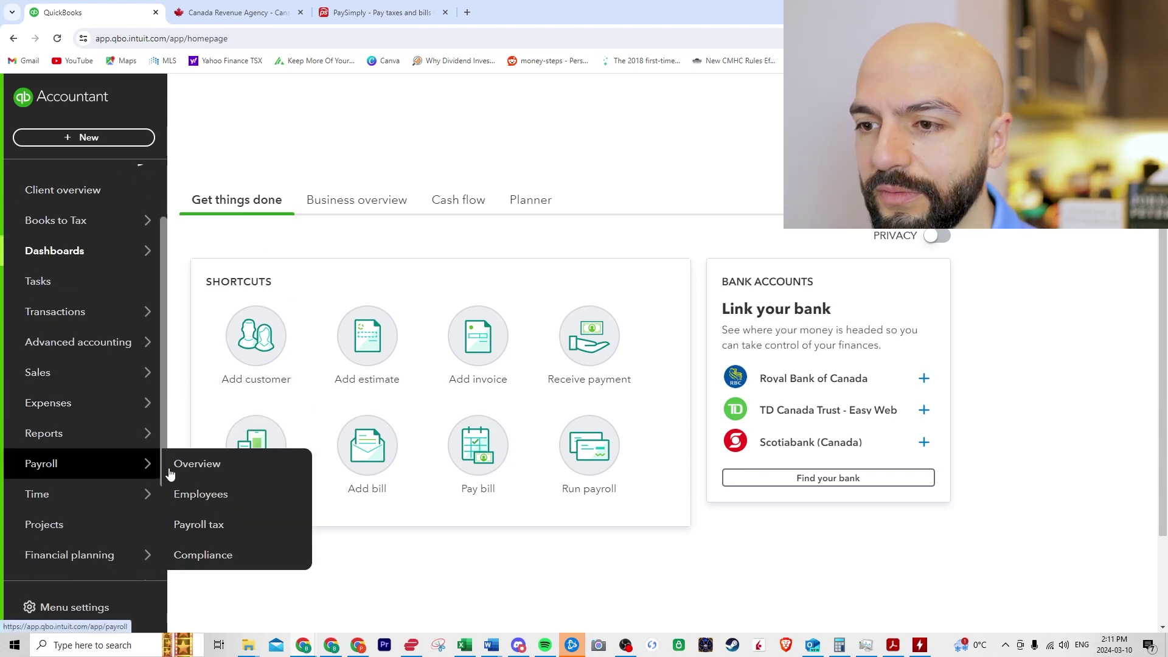
pyautogui.click(221, 493)
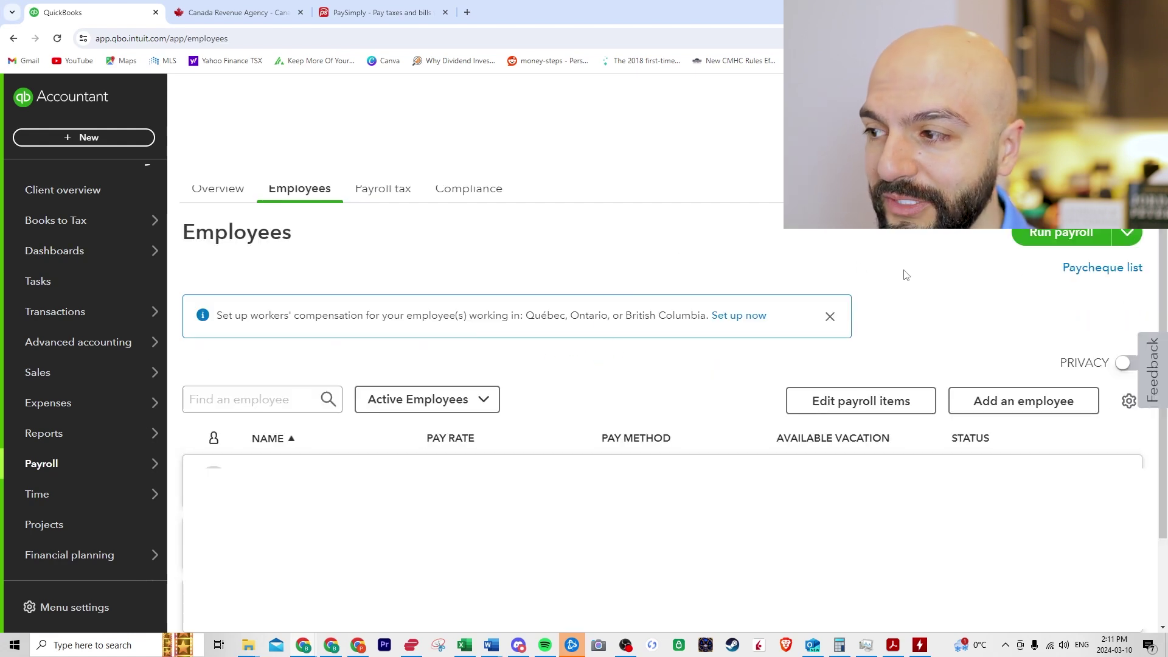
pyautogui.click(1007, 405)
pyautogui.click(431, 236)
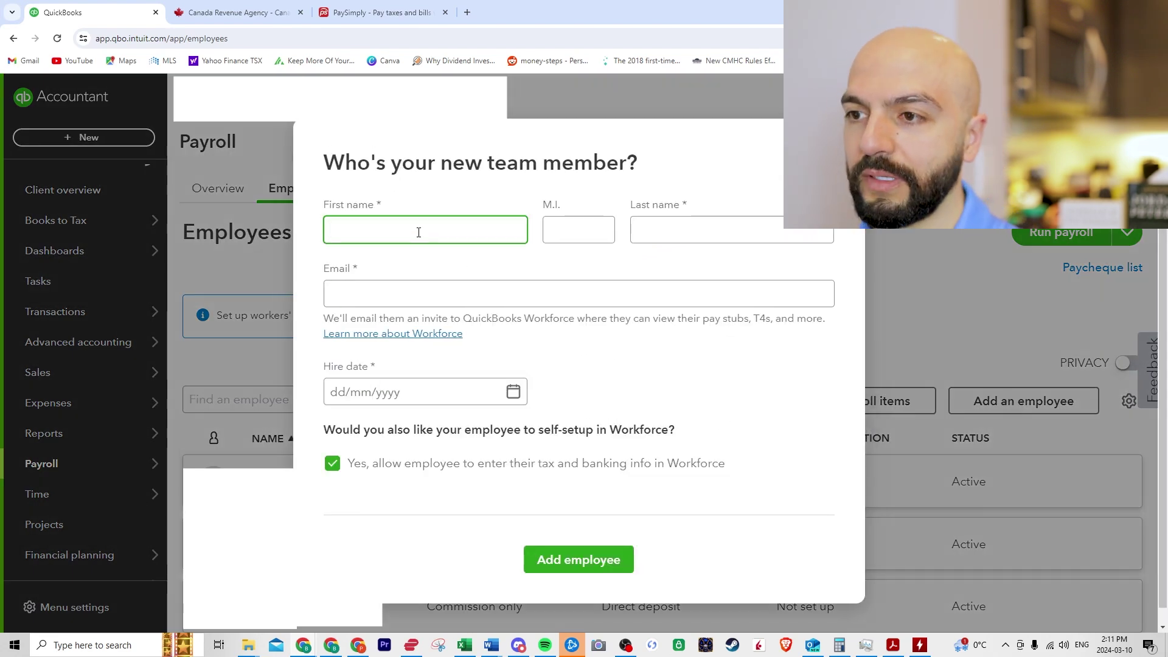
pyautogui.write('Bob')
pyautogui.press('Tab')
pyautogui.press('Tab')
pyautogui.write('Bo')
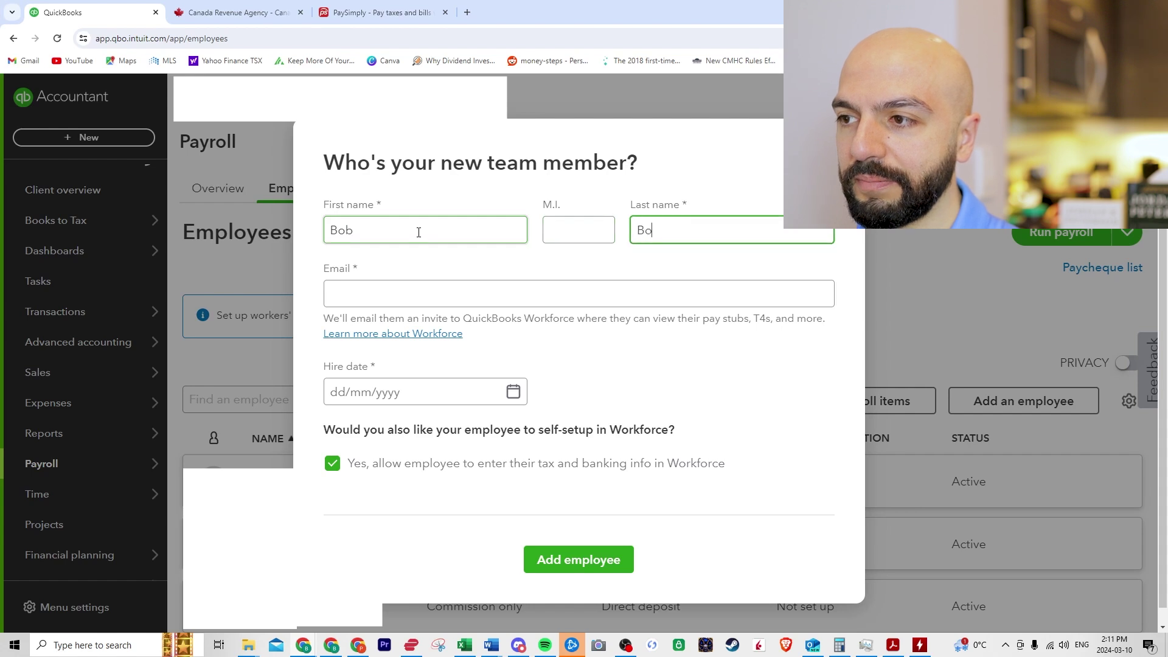
pyautogui.press('Tab')
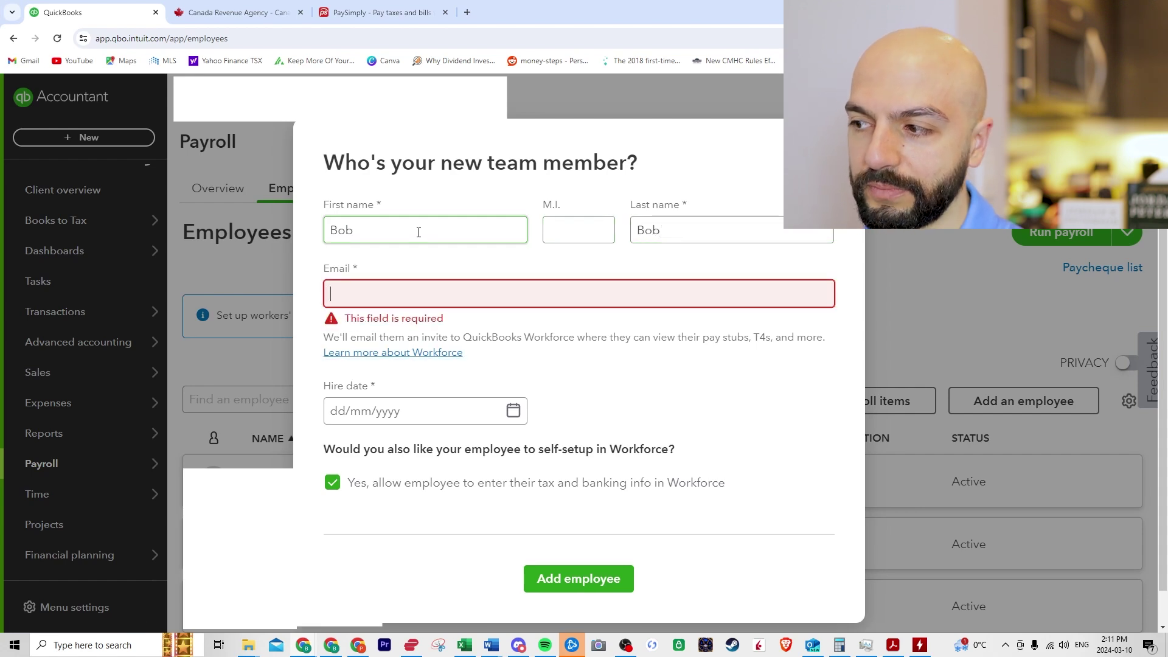
pyautogui.write('loginbob')
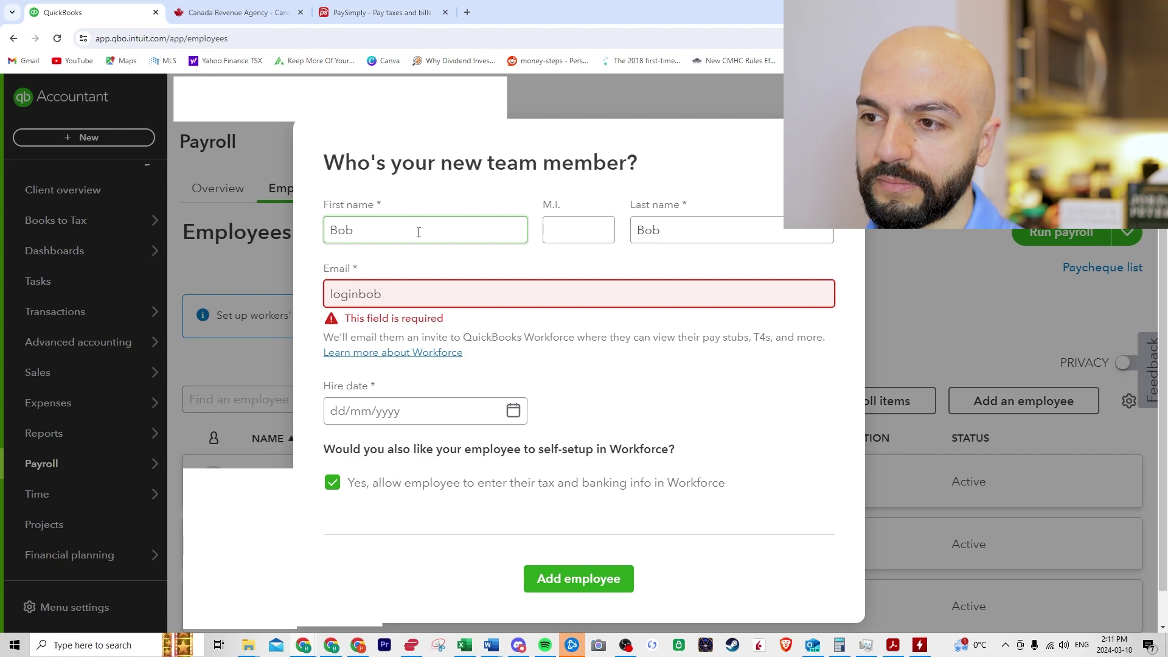
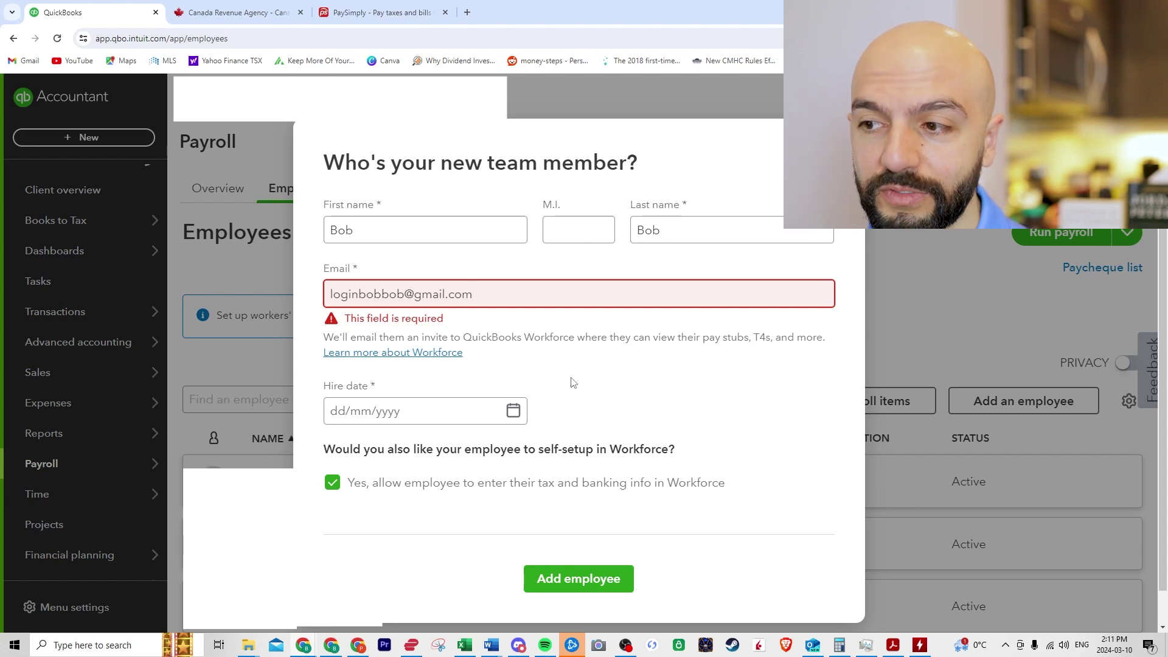
# Step: Set the hire date to 01/01/2024, turn off Workforce self-setup, and add the employee
pyautogui.click(533, 418)
pyautogui.click(485, 381)
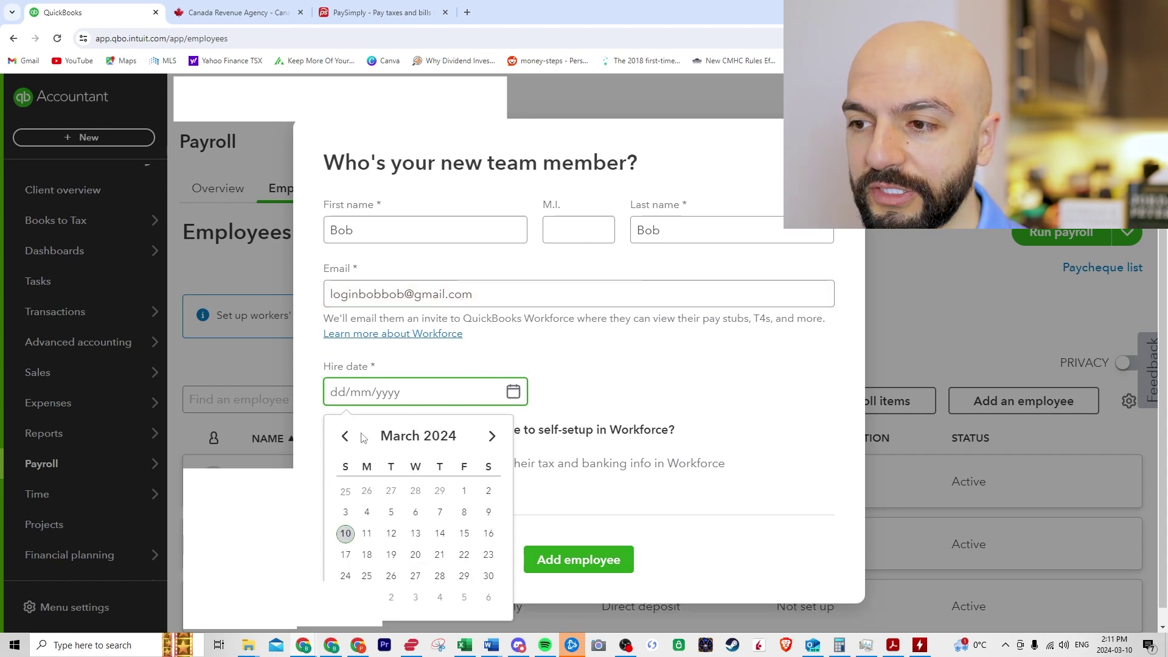
pyautogui.click(345, 435)
pyautogui.click(345, 436)
pyautogui.click(345, 435)
pyautogui.click(491, 436)
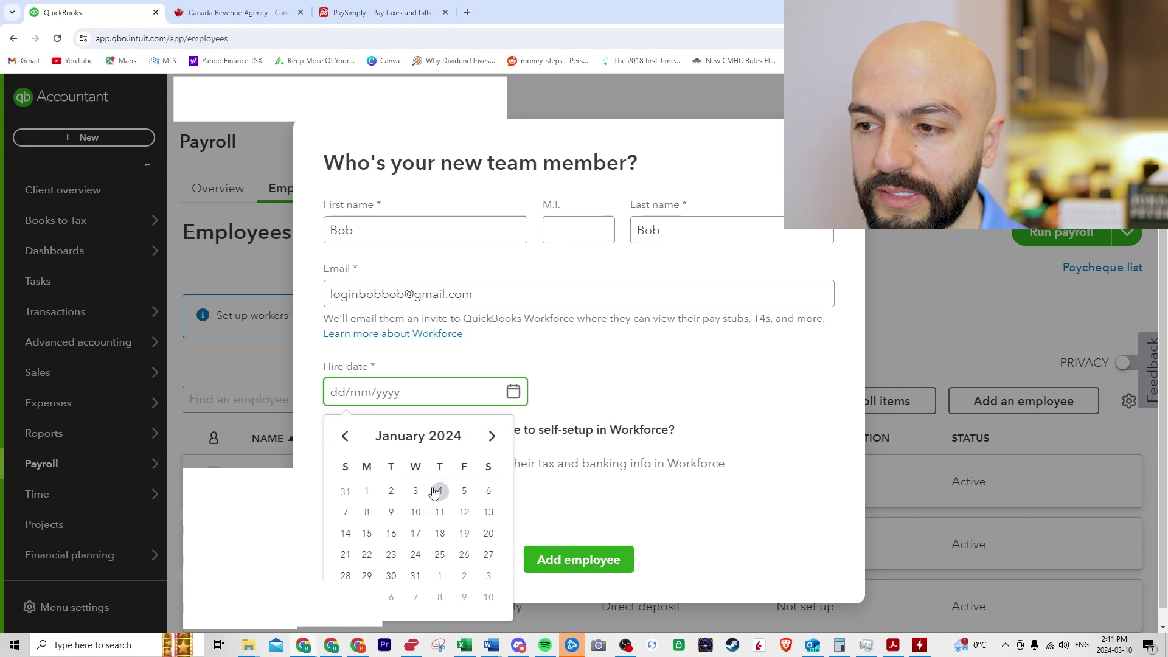
pyautogui.click(367, 490)
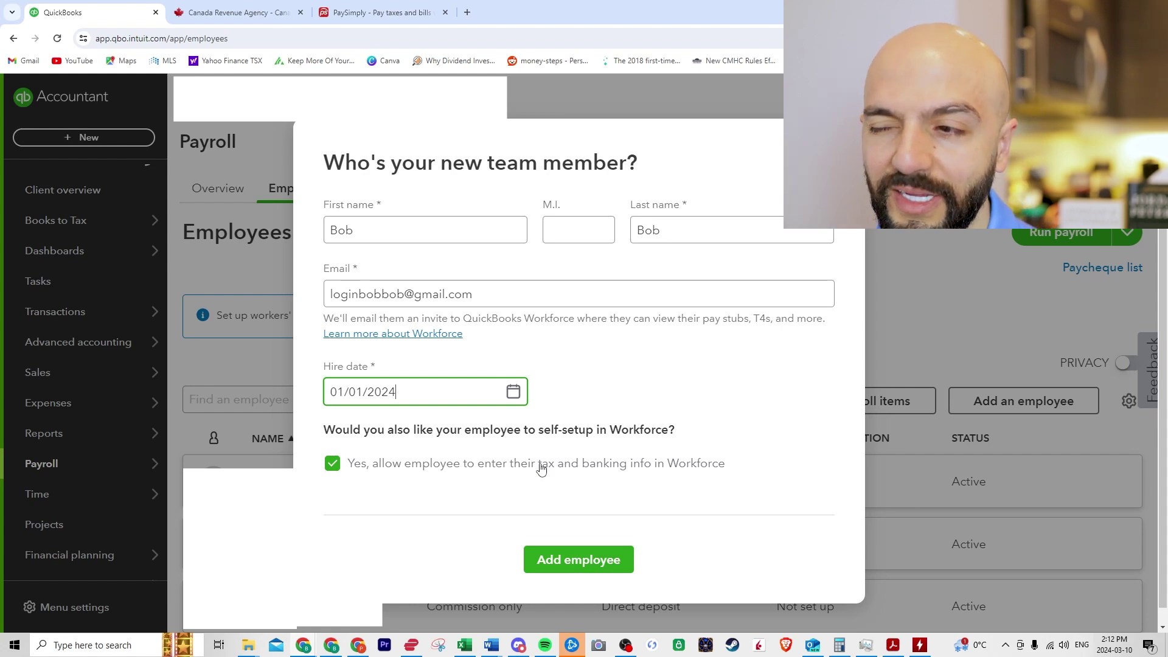
pyautogui.click(540, 469)
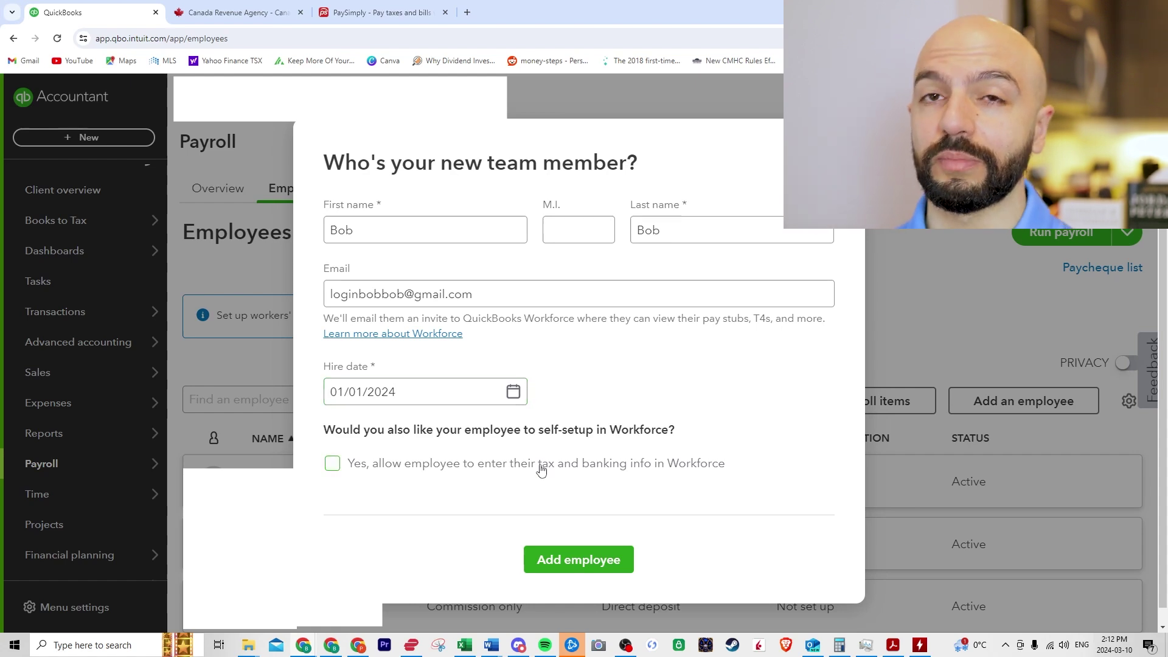
pyautogui.click(568, 563)
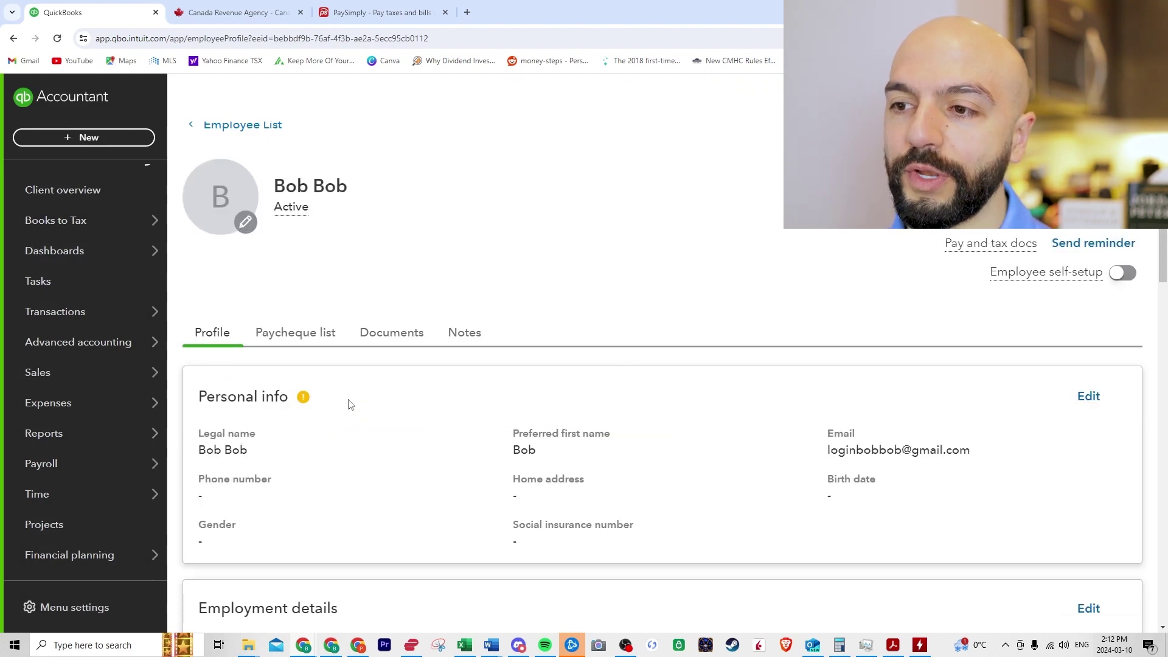
# Step: Reveal the Personal info warning listing the missing birth date, social insurance number and home address
pyautogui.moveTo(300, 400)
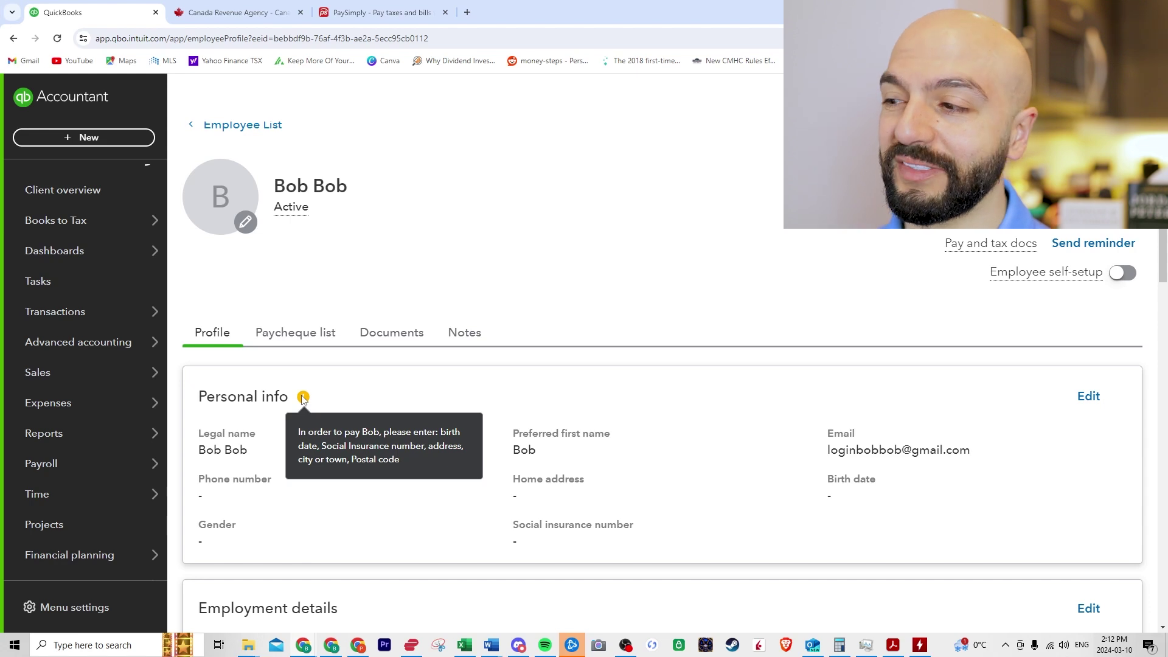
# Step: Edit personal info and enter the employee's street address, city Toronto and postal code
pyautogui.click(1084, 399)
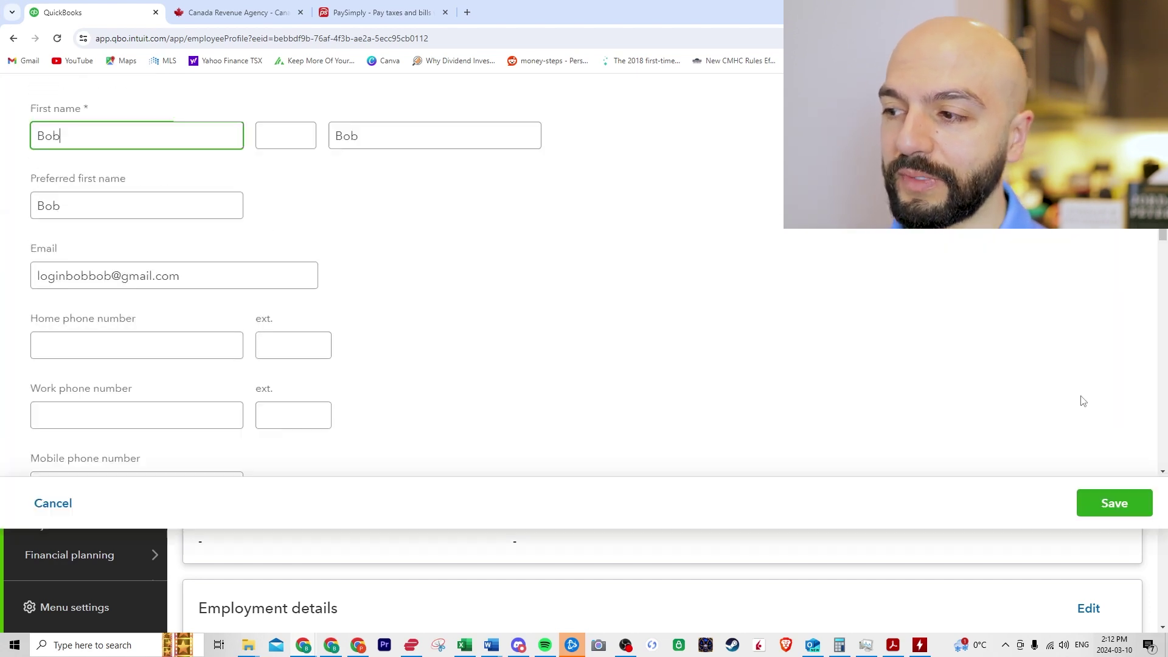
pyautogui.scroll(-7, 413, 318)
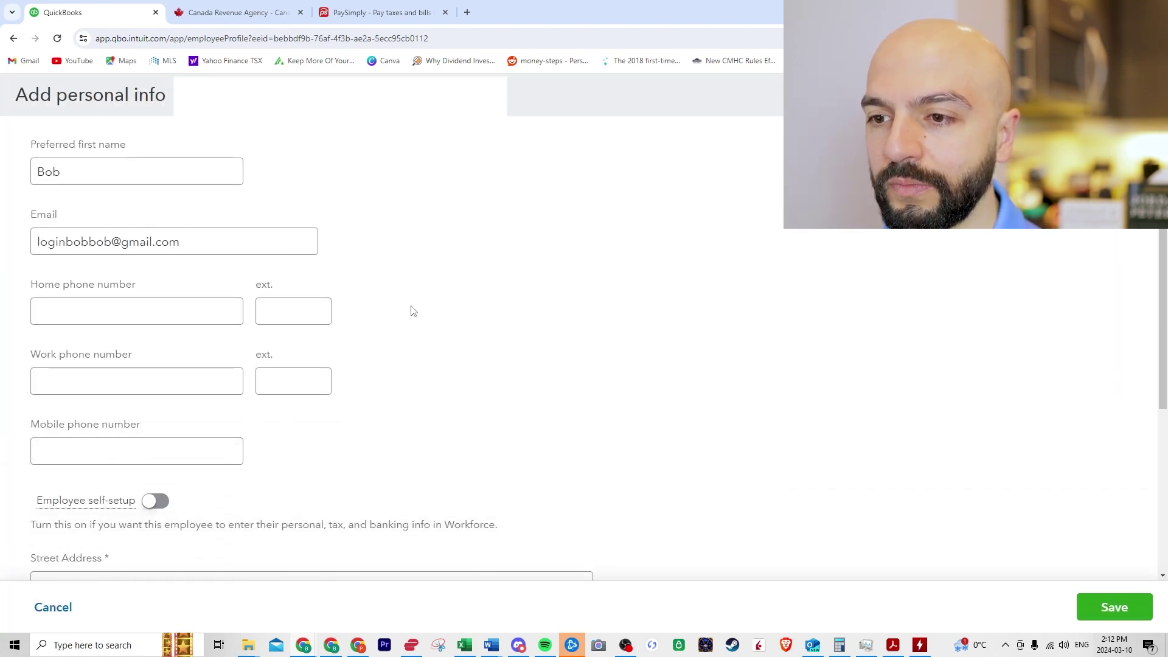
pyautogui.click(157, 328)
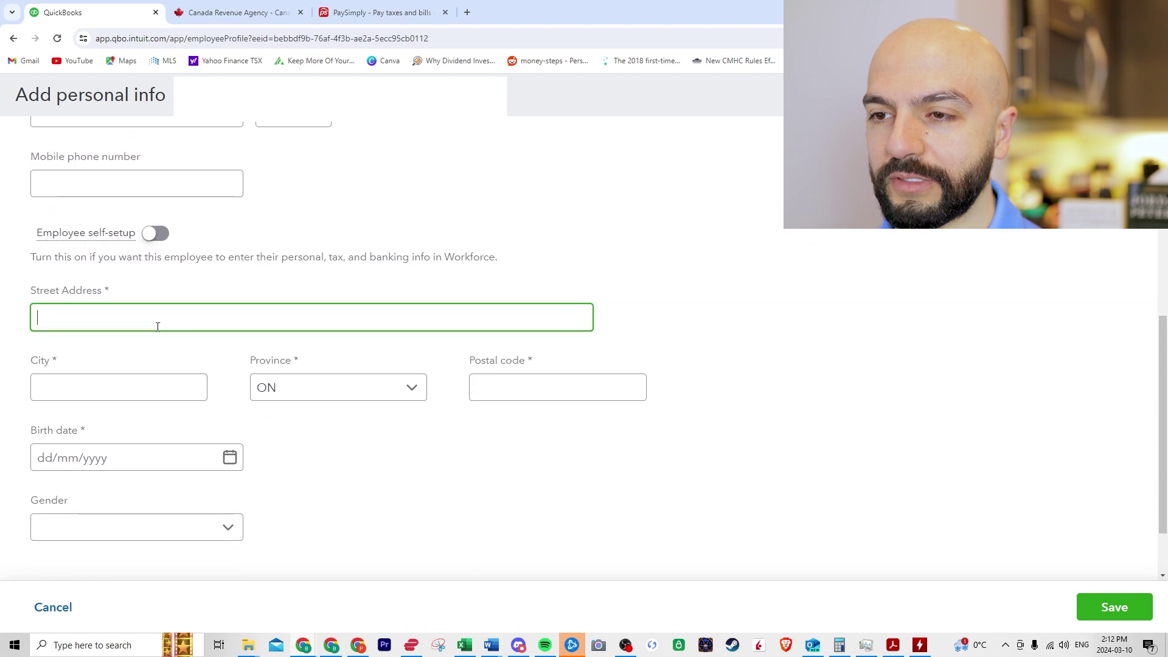
pyautogui.write('123 fake ')
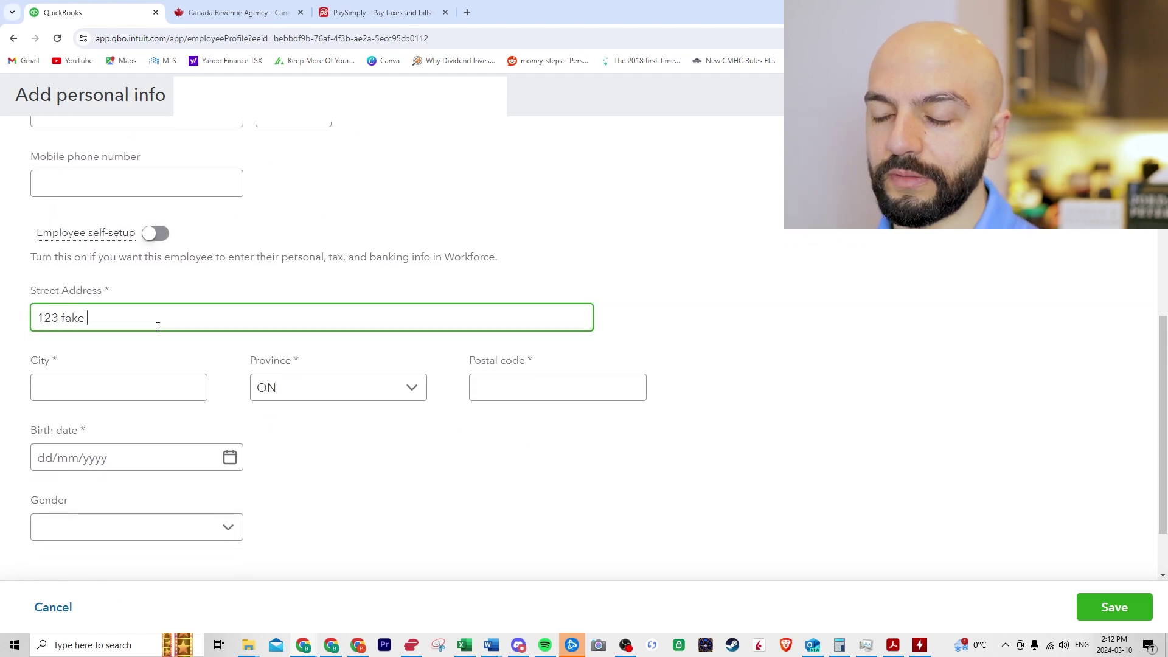
pyautogui.write('street')
pyautogui.press('Tab')
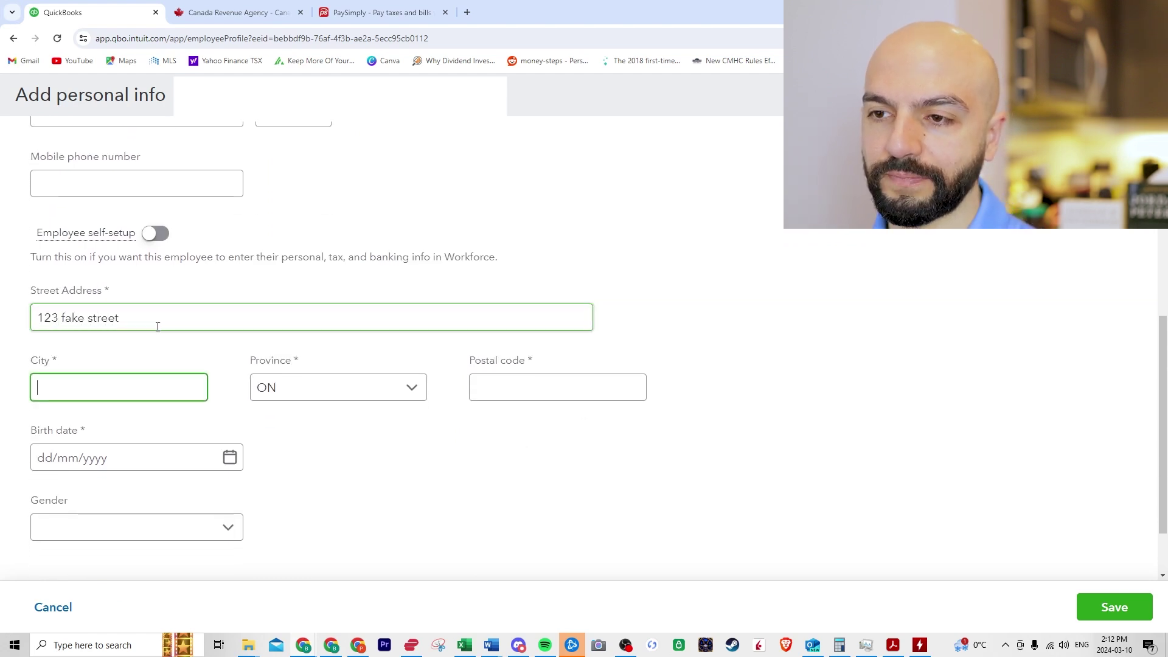
pyautogui.write('toronto')
pyautogui.press('Tab')
pyautogui.press('Tab')
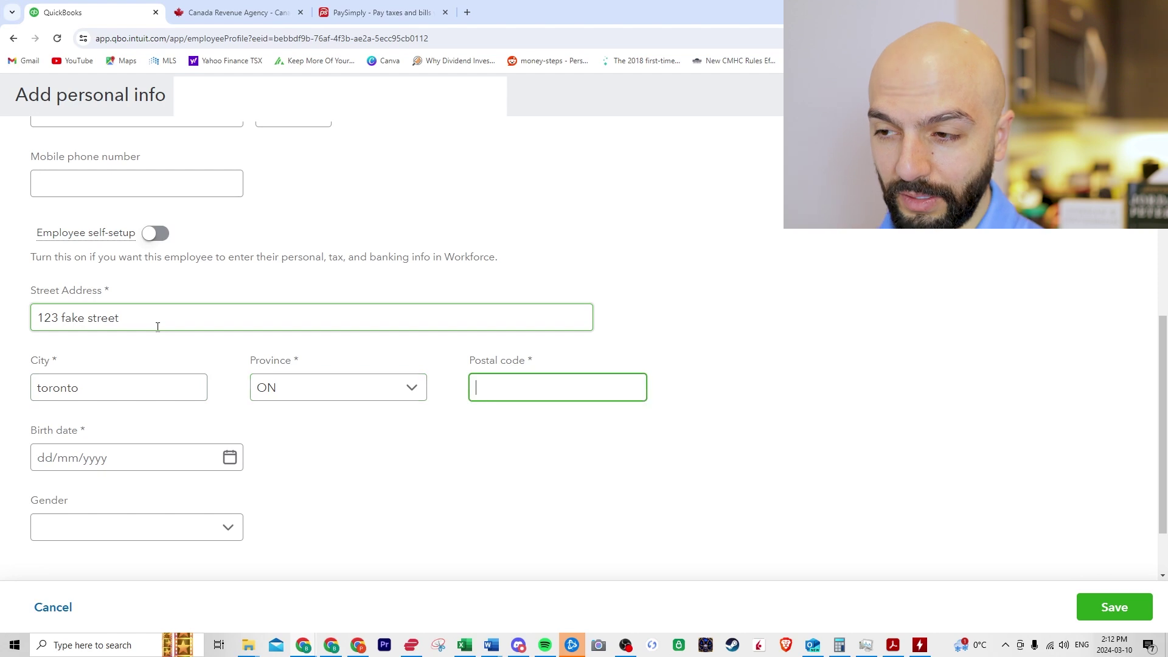
pyautogui.write('M1R 1R1')
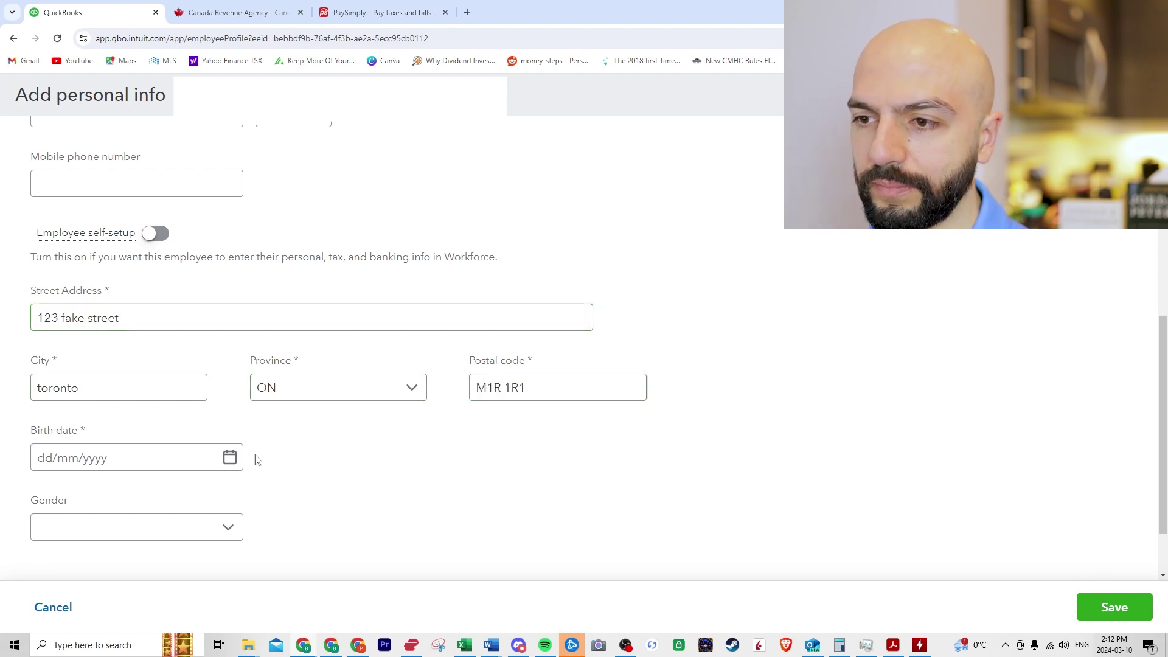
# Step: Set the birth date to 07/11/2000, correcting the year after picking November 7 in the calendar
pyautogui.click(230, 457)
pyautogui.click(52, 250)
pyautogui.click(52, 249)
pyautogui.click(52, 249)
pyautogui.click(53, 249)
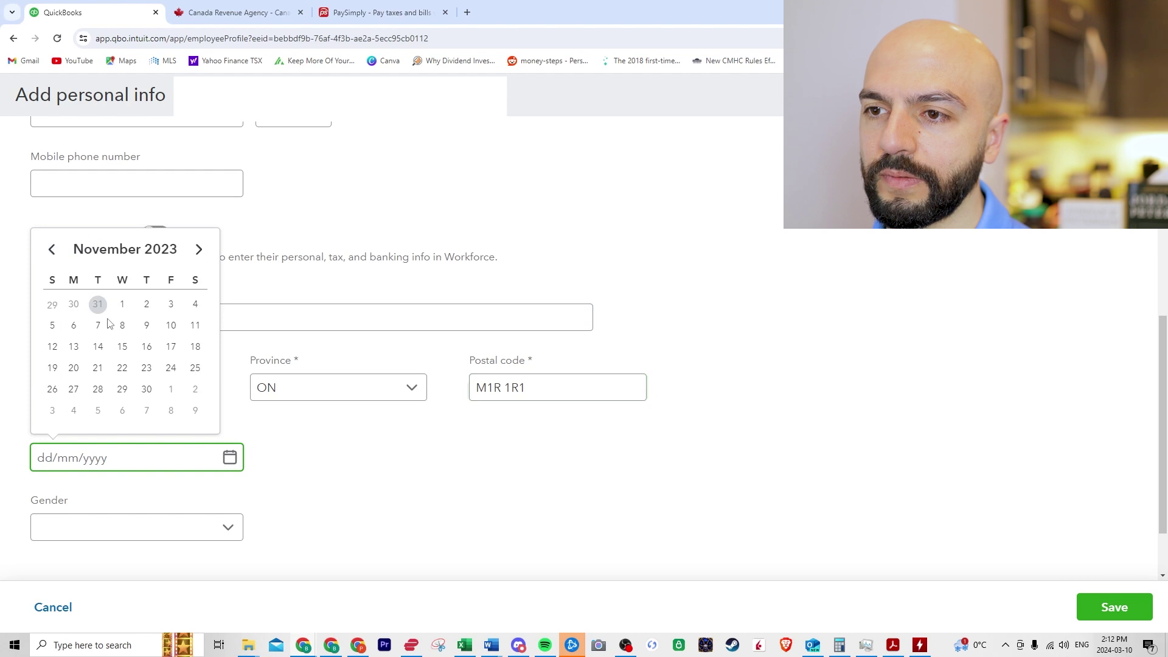
pyautogui.click(98, 324)
pyautogui.tripleClick(100, 461)
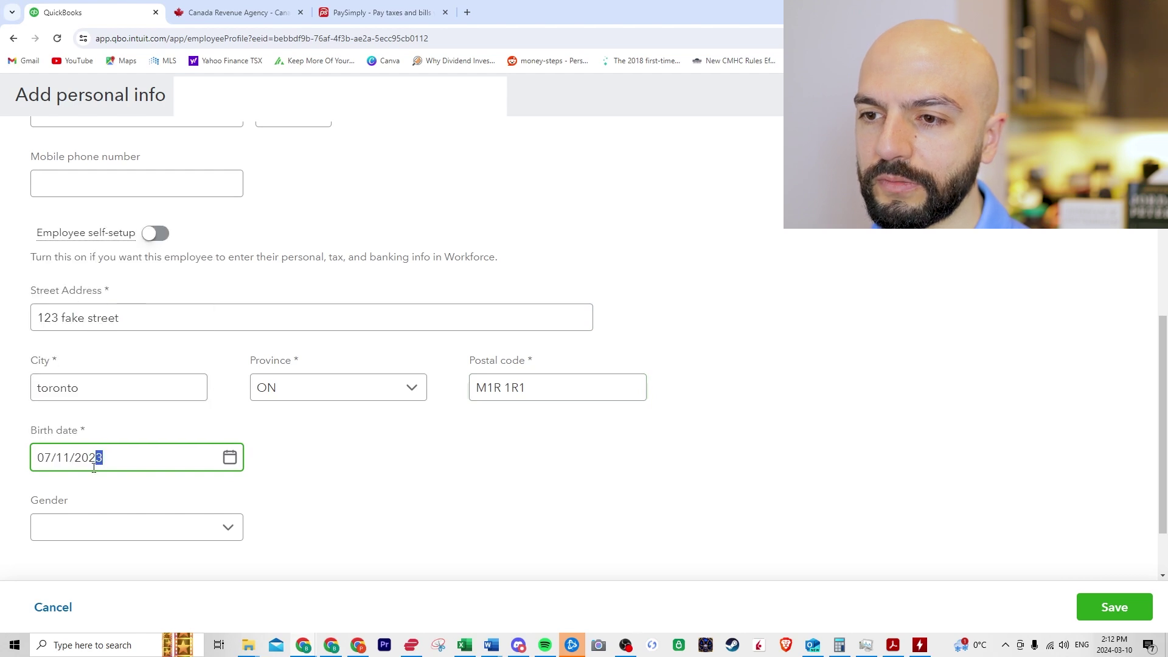
pyautogui.click(100, 458)
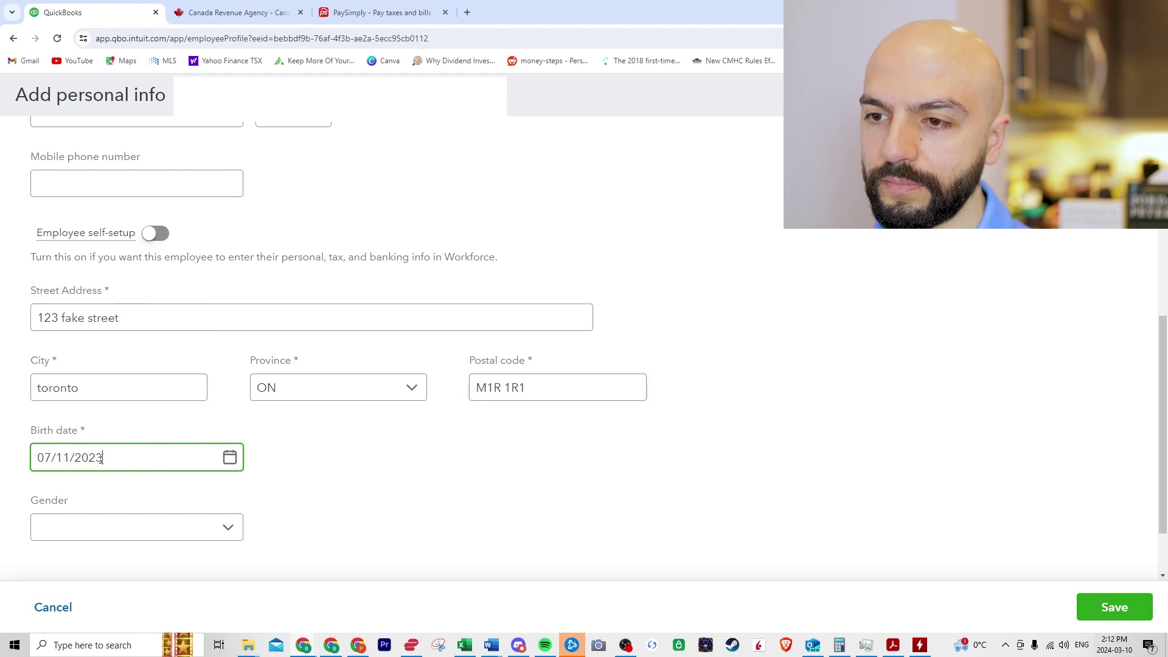
pyautogui.press('BackSpace')
pyautogui.press('BackSpace')
pyautogui.write('00')
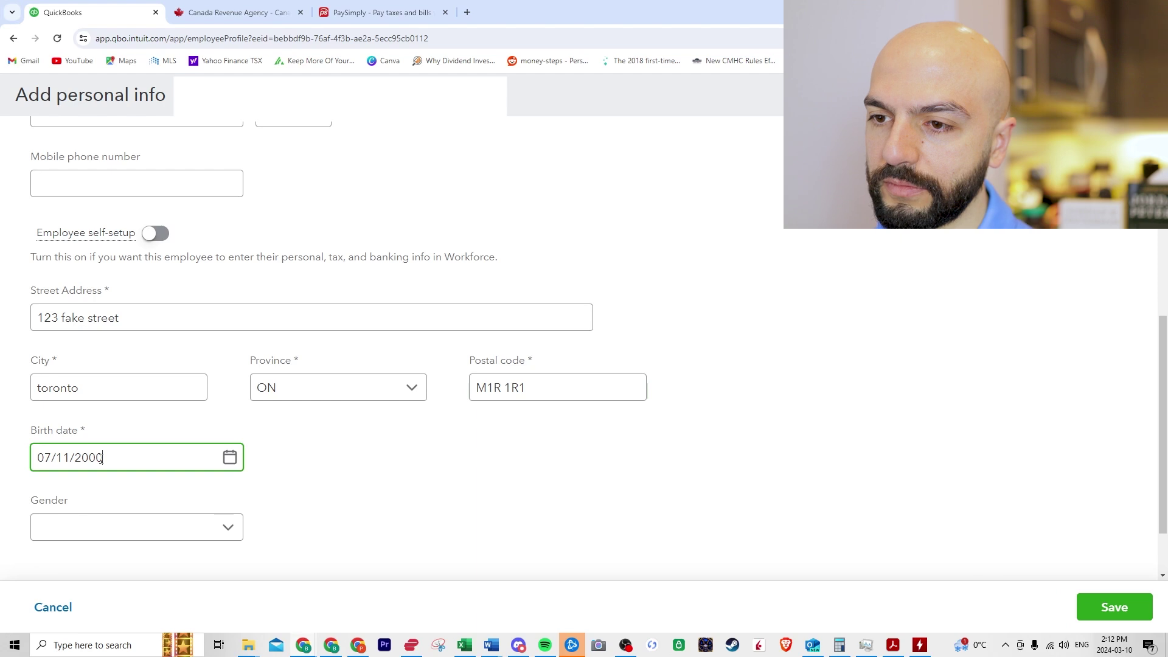
pyautogui.click(368, 504)
# Step: Enter the social insurance number, replace it with a valid one after rejection, and save
pyautogui.scroll(-1, 372, 456)
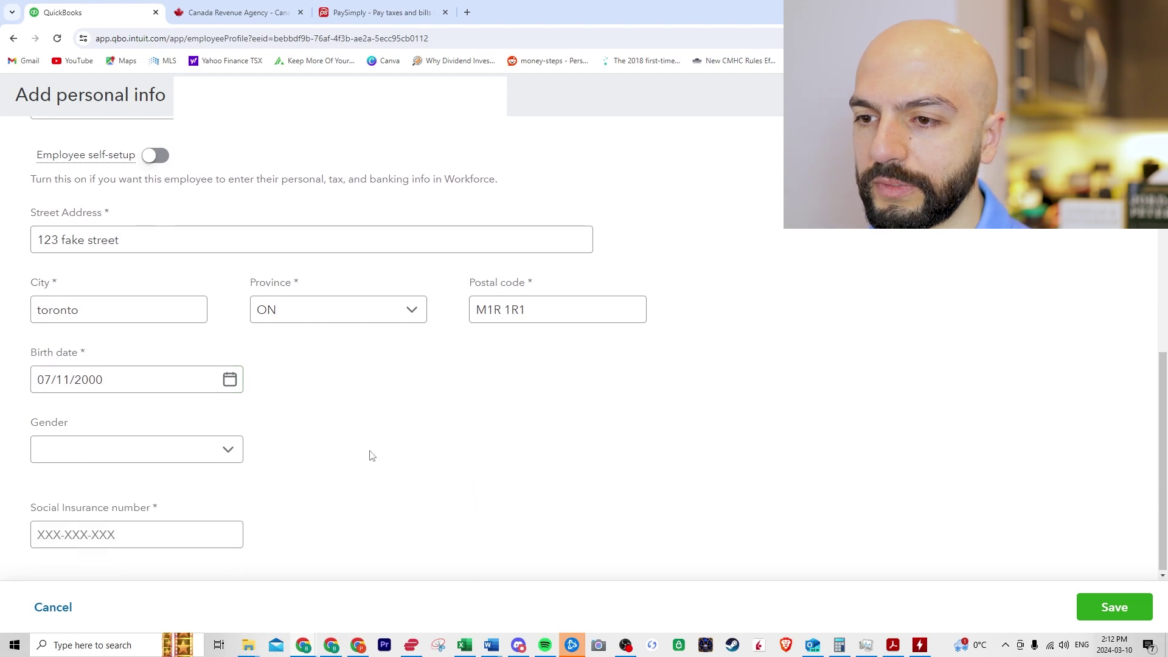
pyautogui.click(206, 529)
pyautogui.write('123-456-789')
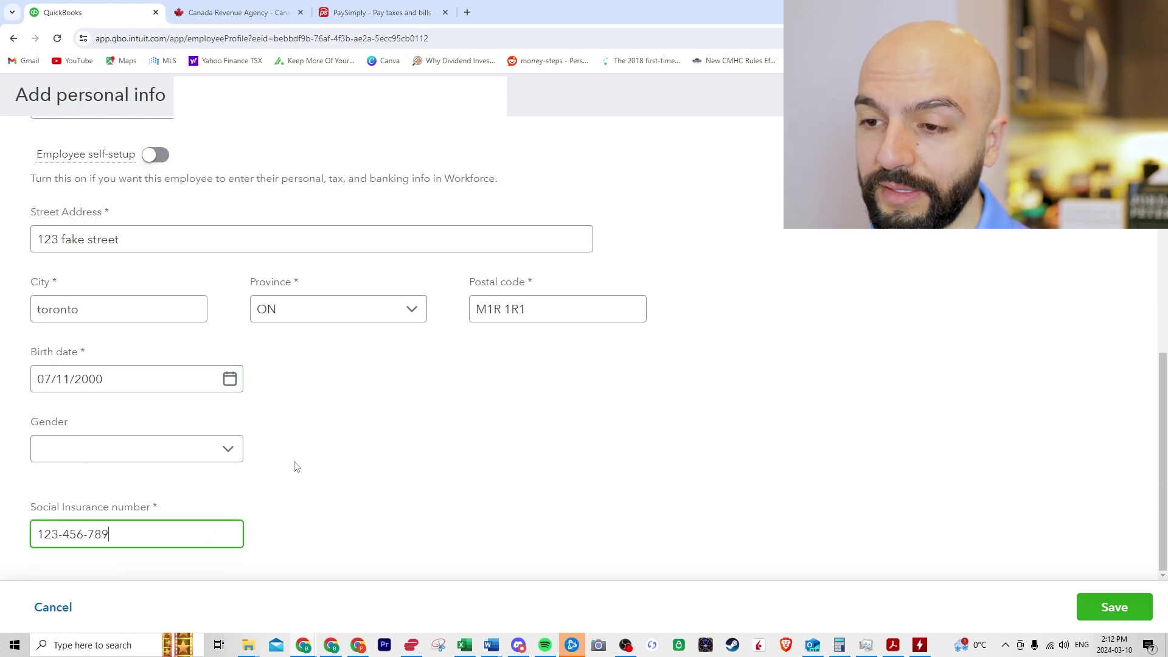
pyautogui.click(1096, 608)
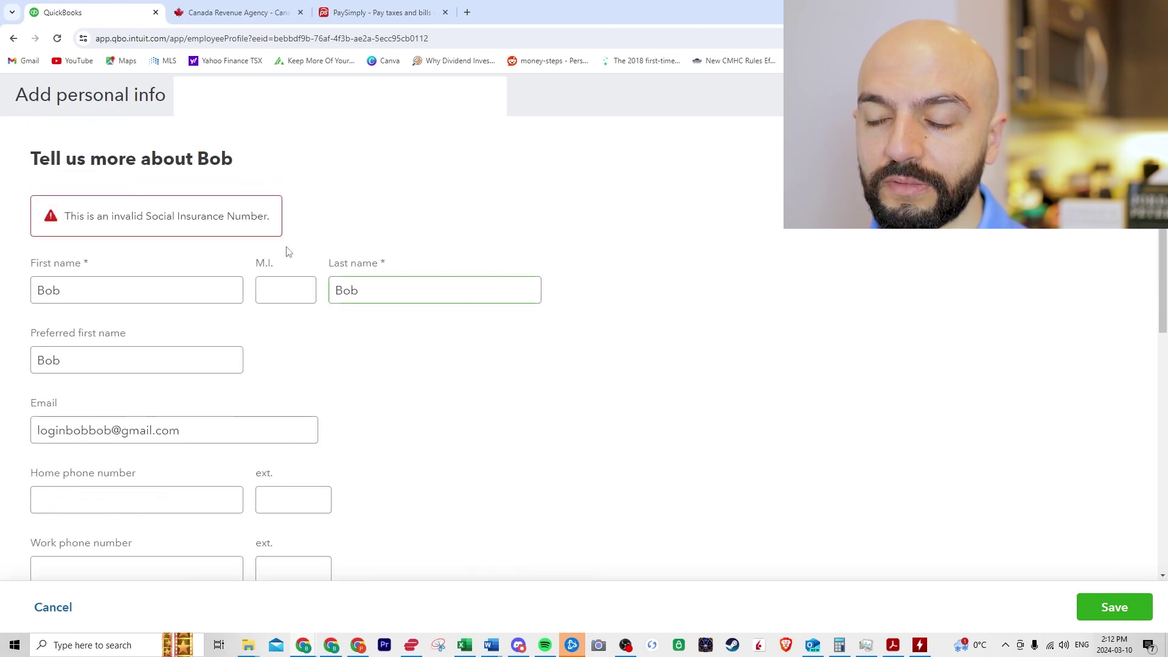
pyautogui.scroll(-10, 689, 398)
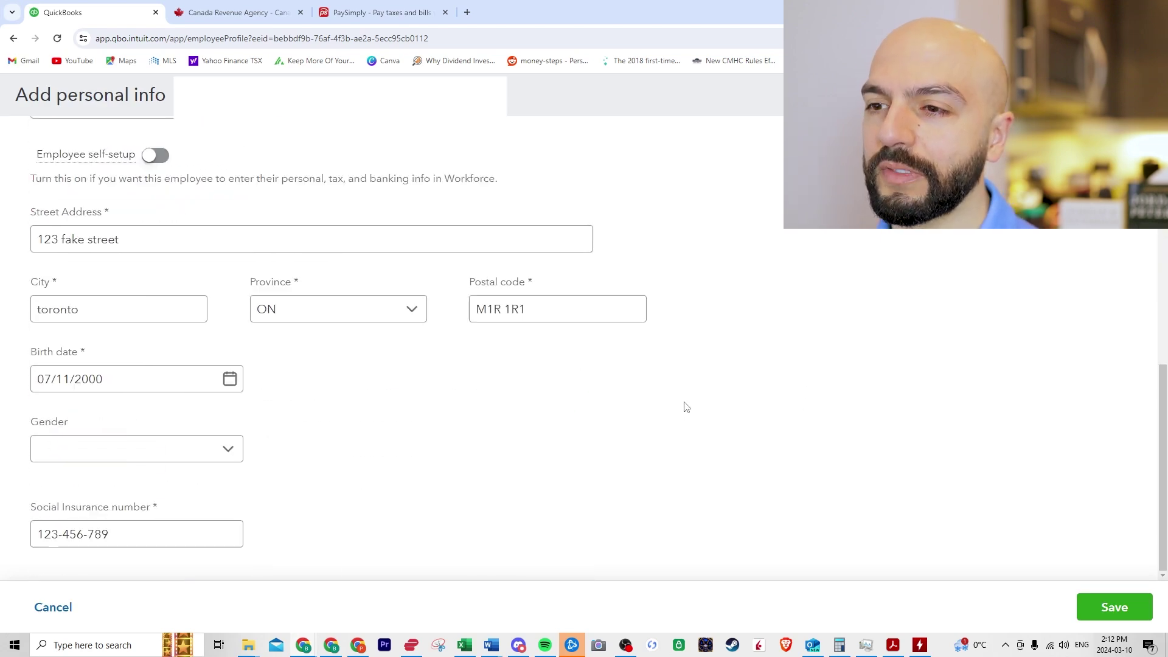
pyautogui.tripleClick(189, 532)
pyautogui.write('11')
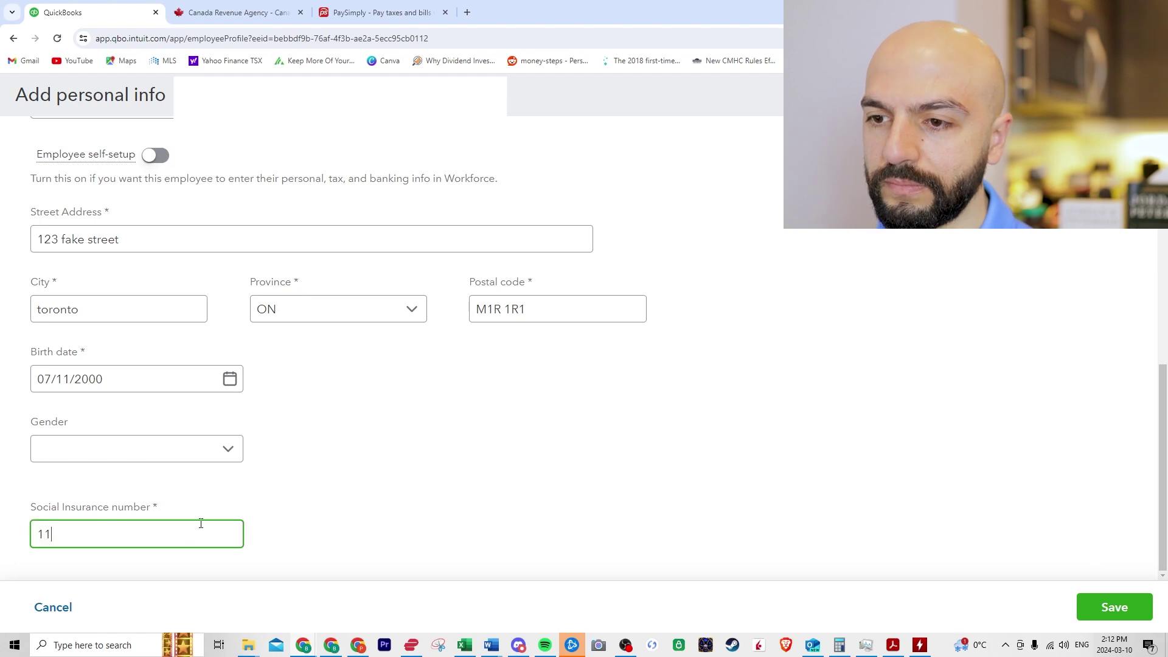
pyautogui.write('1-111-111')
pyautogui.press('Return')
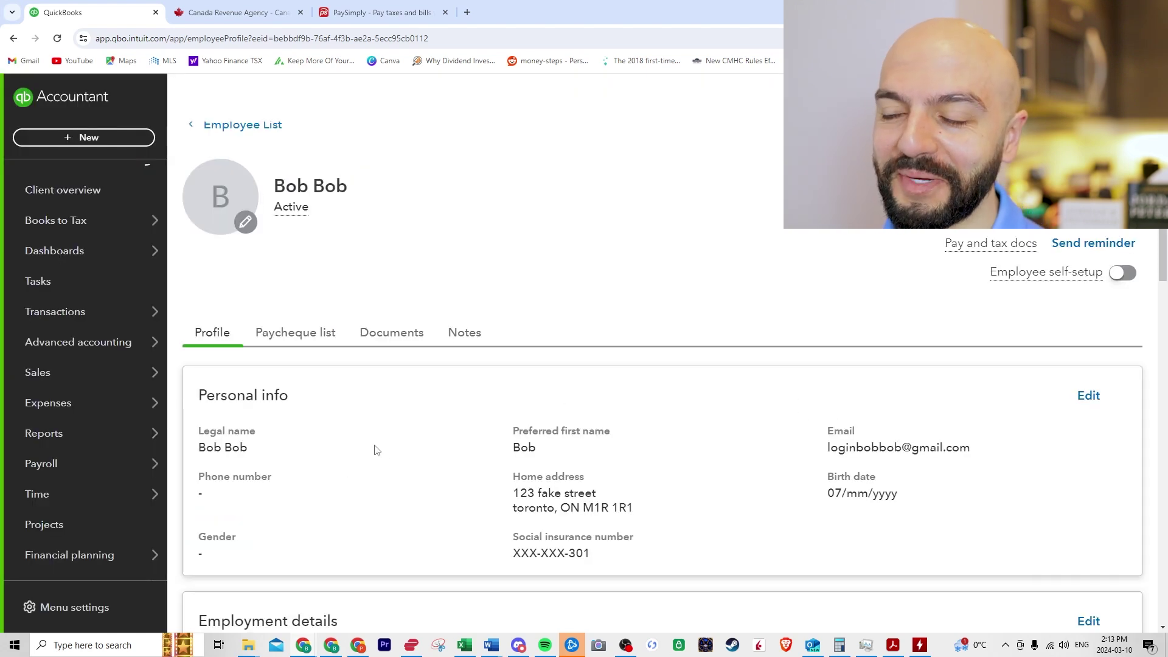
pyautogui.scroll(-3, 360, 412)
pyautogui.scroll(-1, 376, 339)
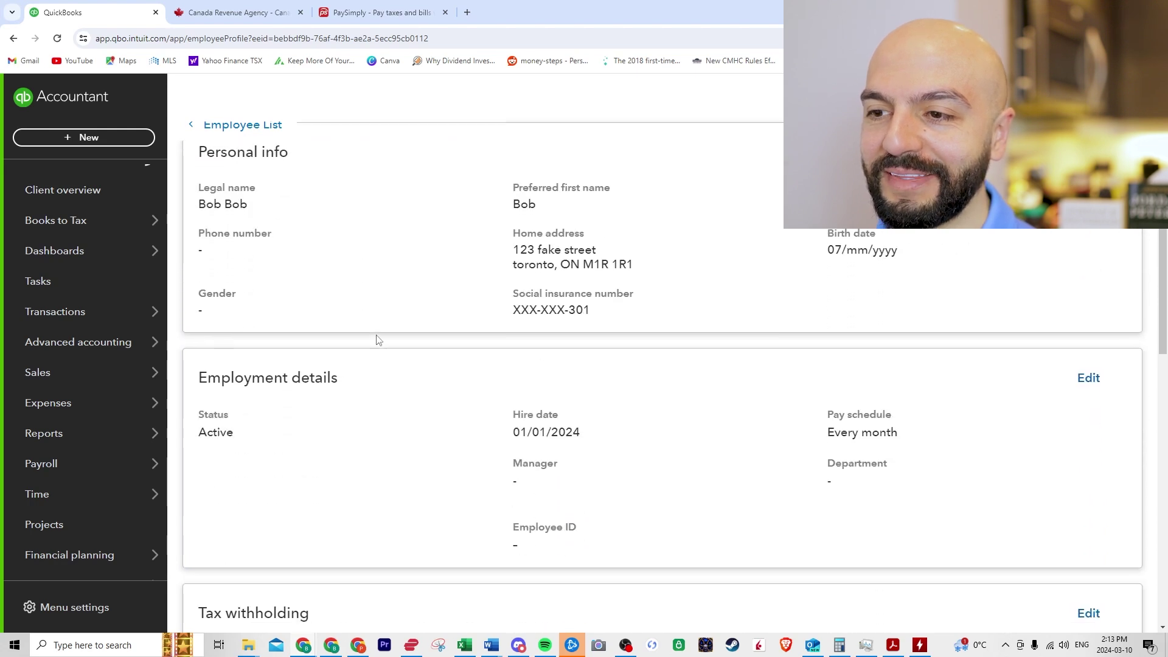
pyautogui.scroll(-2, 409, 402)
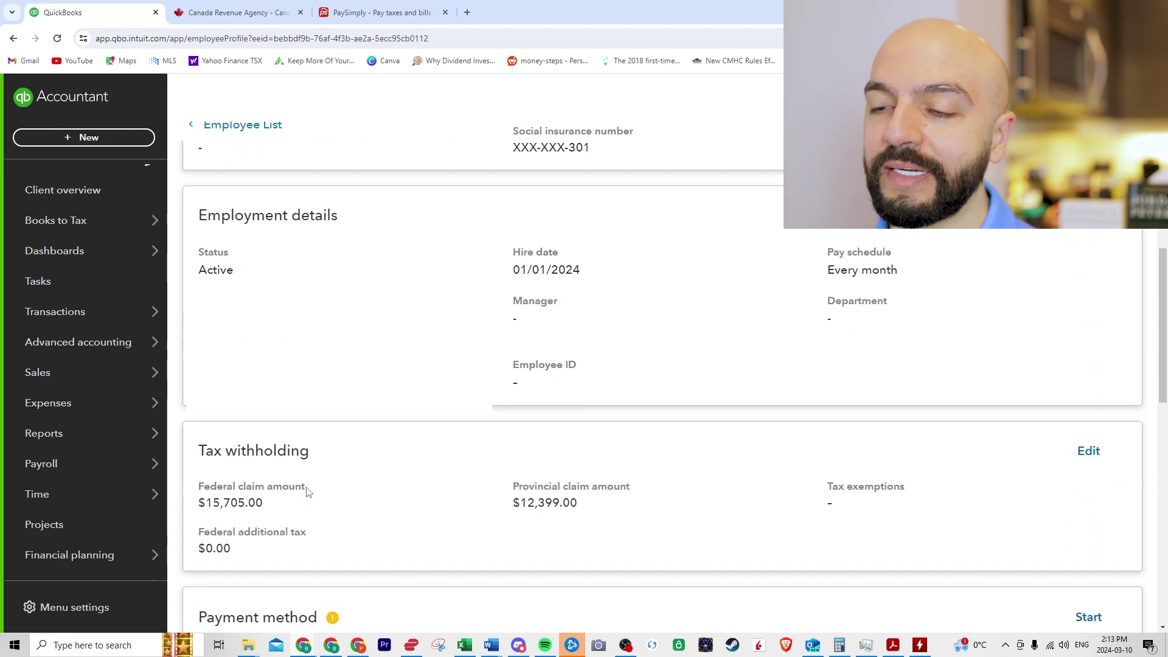
pyautogui.click(1100, 451)
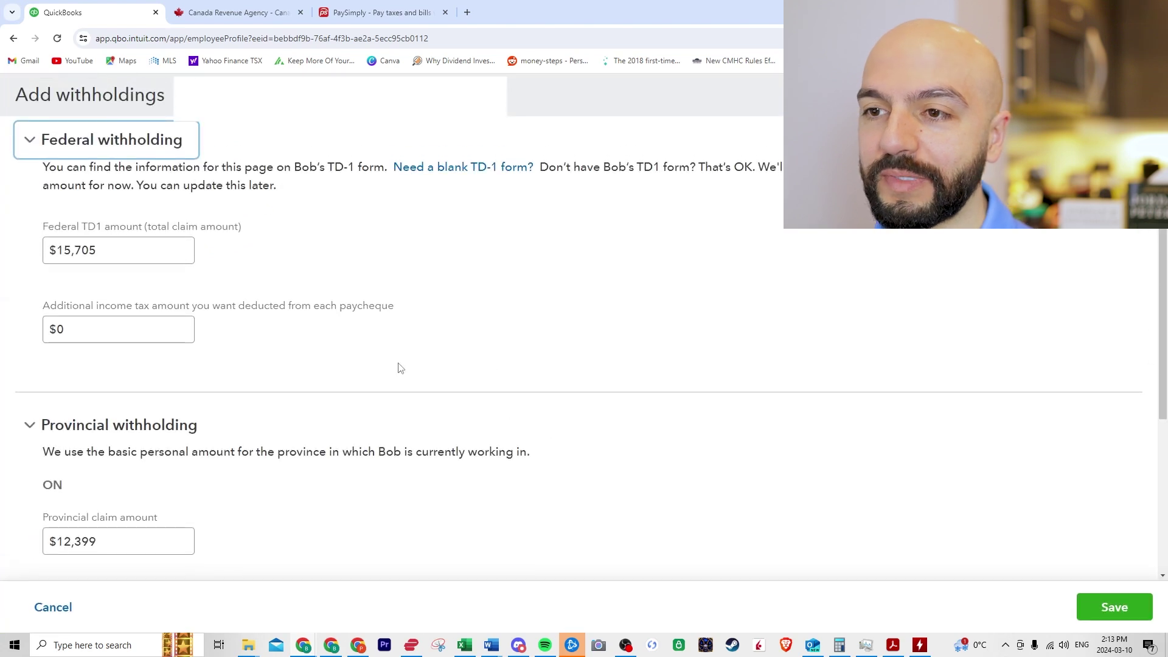
pyautogui.scroll(-3, 373, 352)
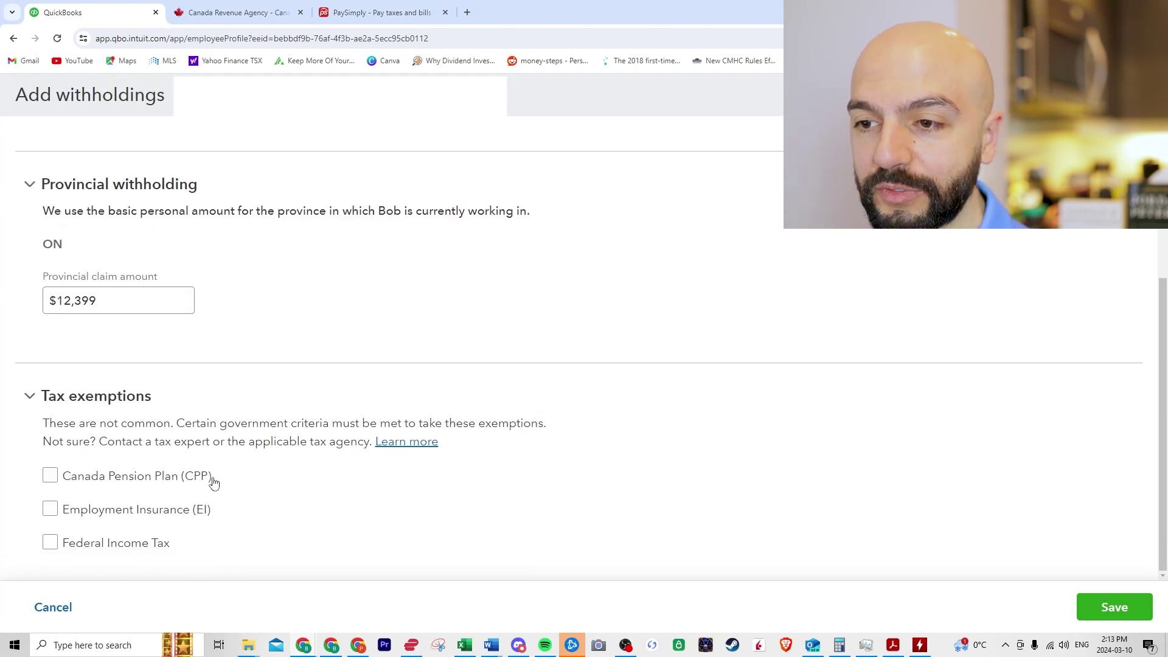
pyautogui.scroll(2, 217, 392)
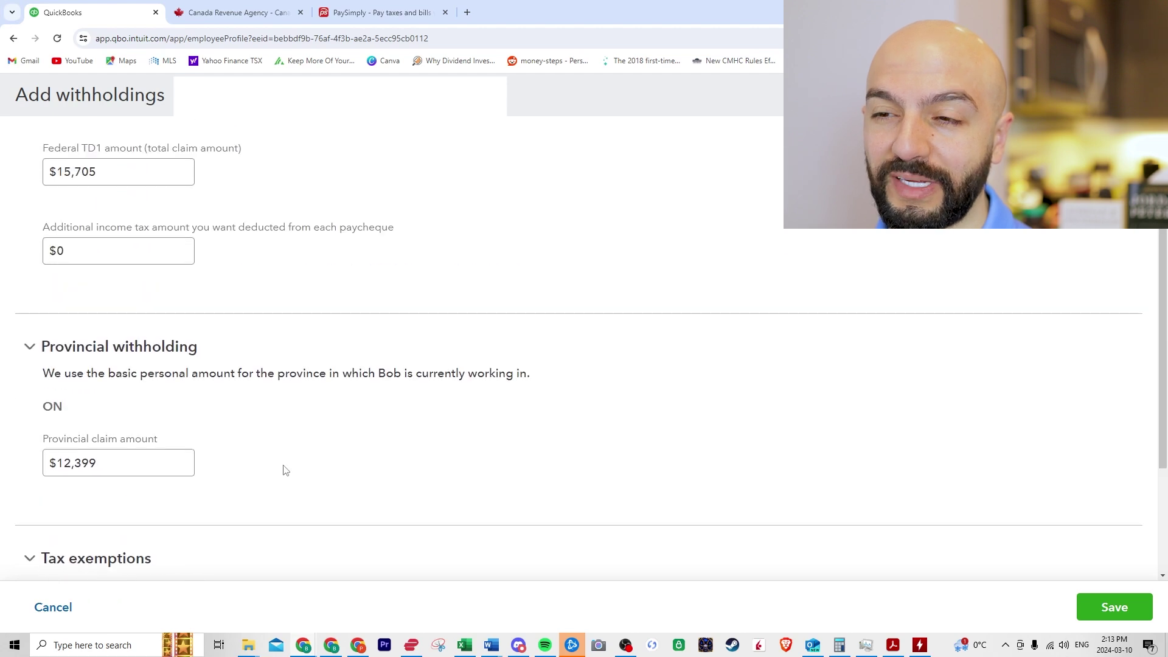
pyautogui.scroll(1, 265, 457)
# Step: Save the withholding settings, then keep Paper cheque as payment method after direct deposit demands verification
pyautogui.click(1114, 607)
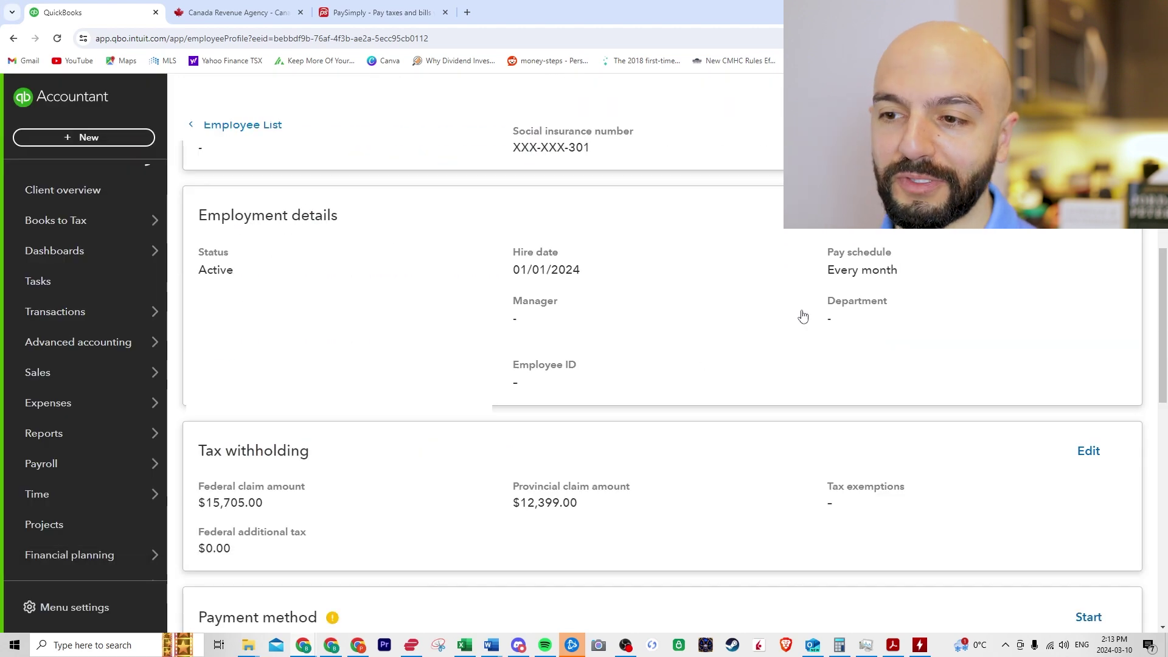
pyautogui.scroll(-2, 542, 381)
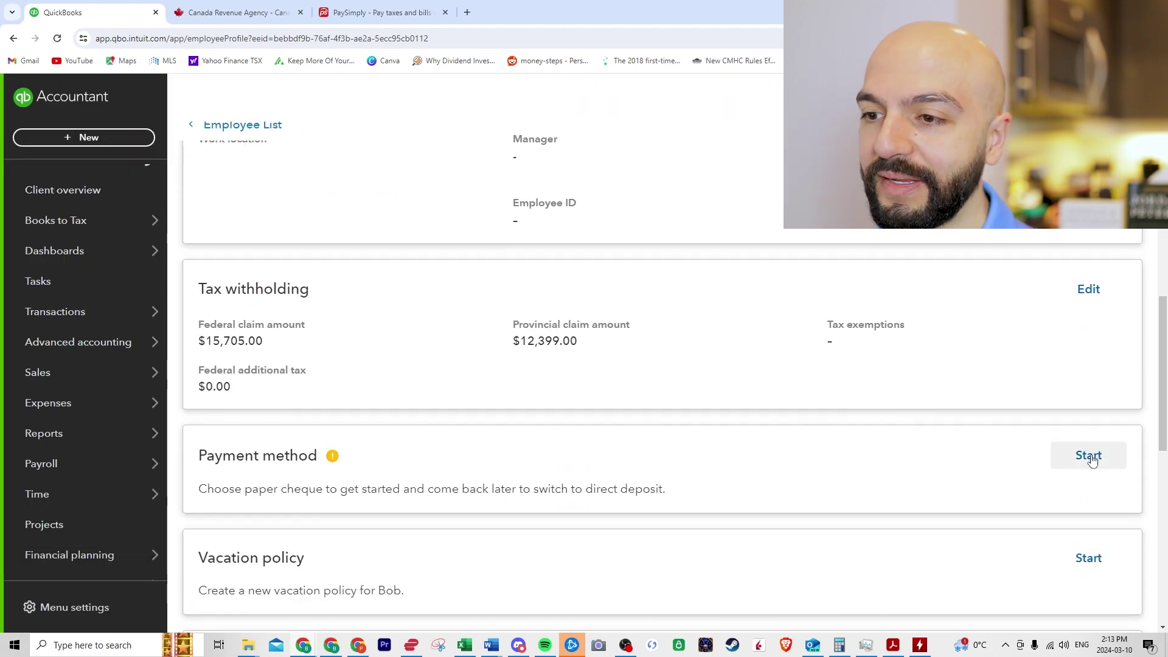
pyautogui.click(1088, 455)
pyautogui.click(290, 213)
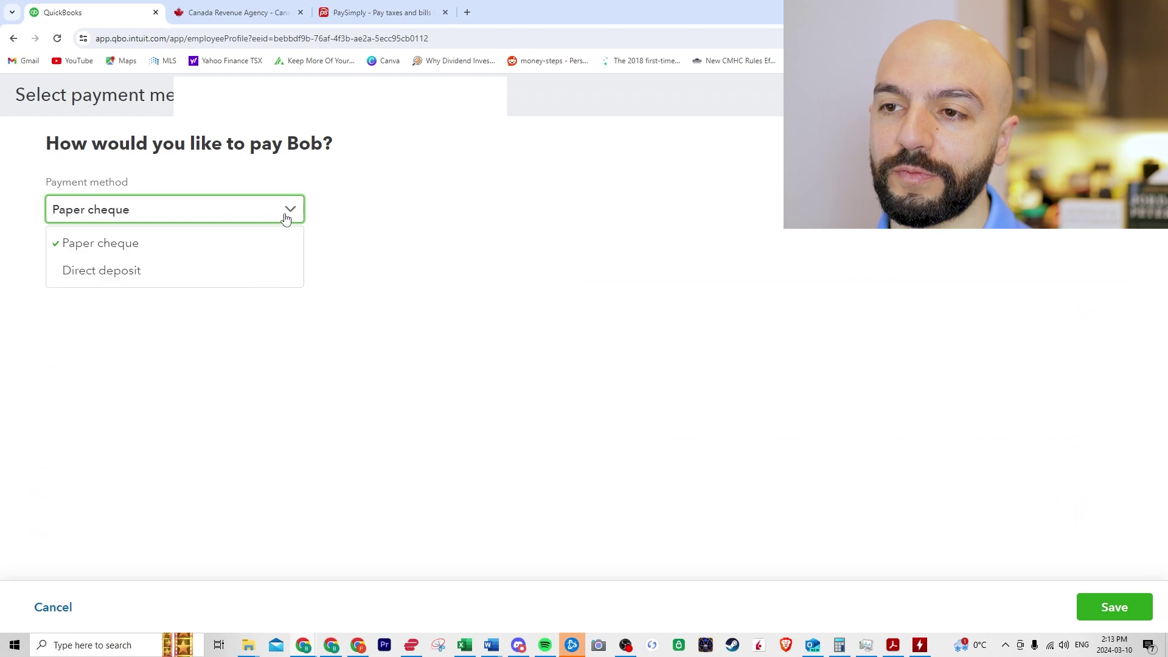
pyautogui.click(106, 274)
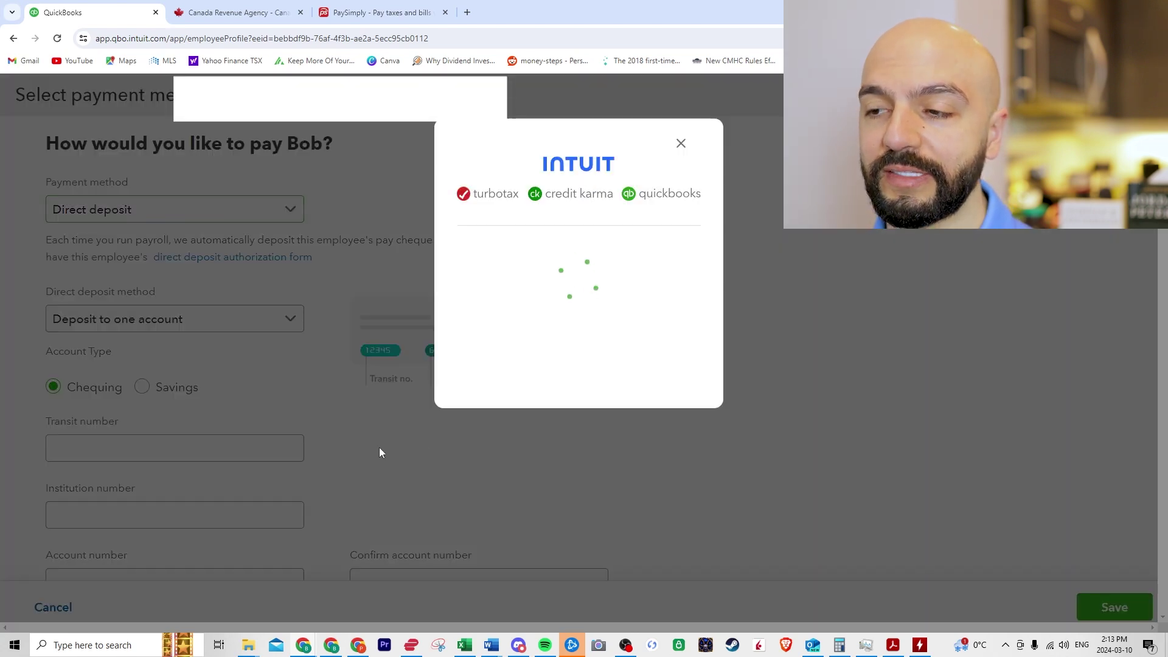
pyautogui.click(691, 145)
pyautogui.click(277, 292)
pyautogui.click(99, 323)
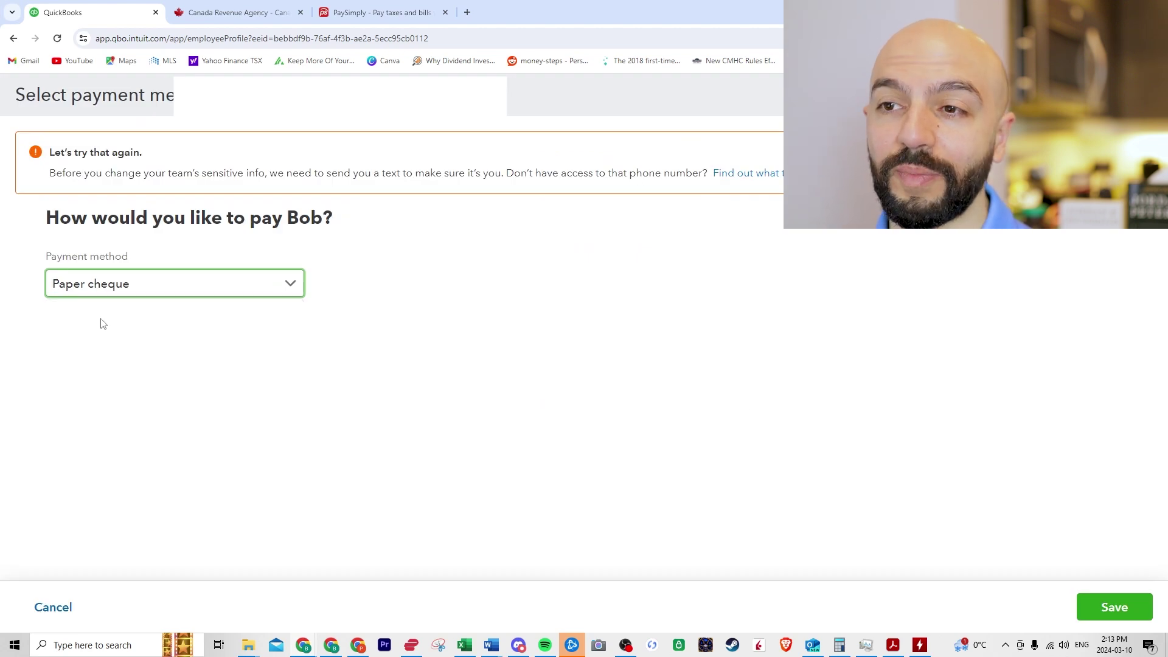
pyautogui.click(1120, 611)
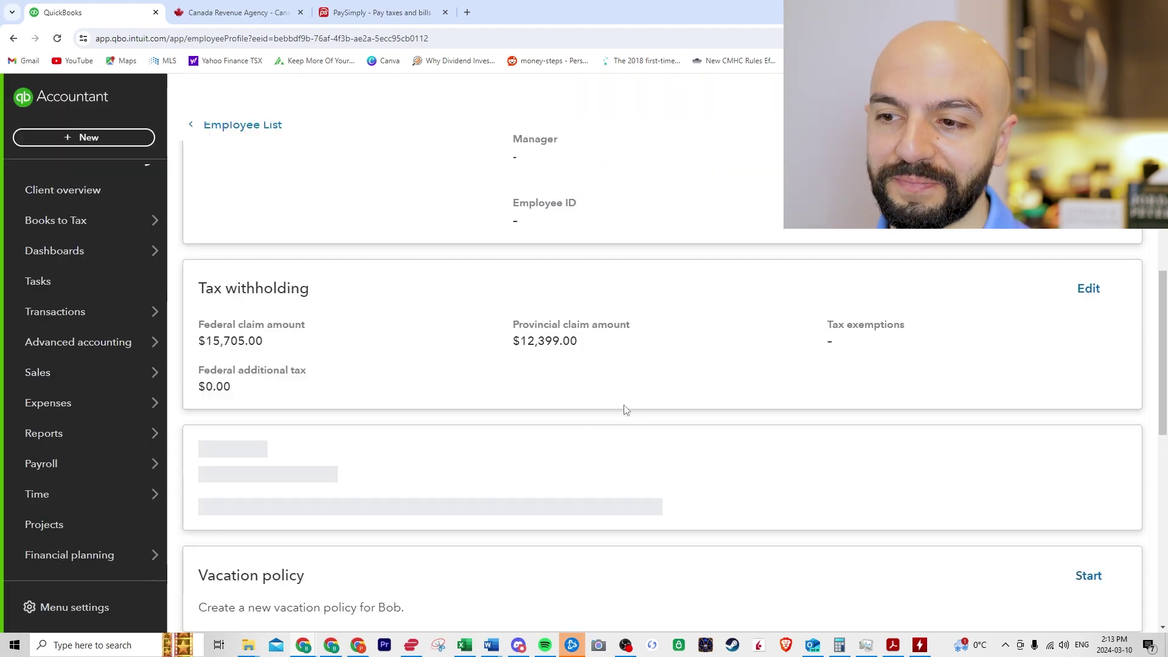
pyautogui.scroll(-4, 644, 399)
pyautogui.scroll(-1, 646, 393)
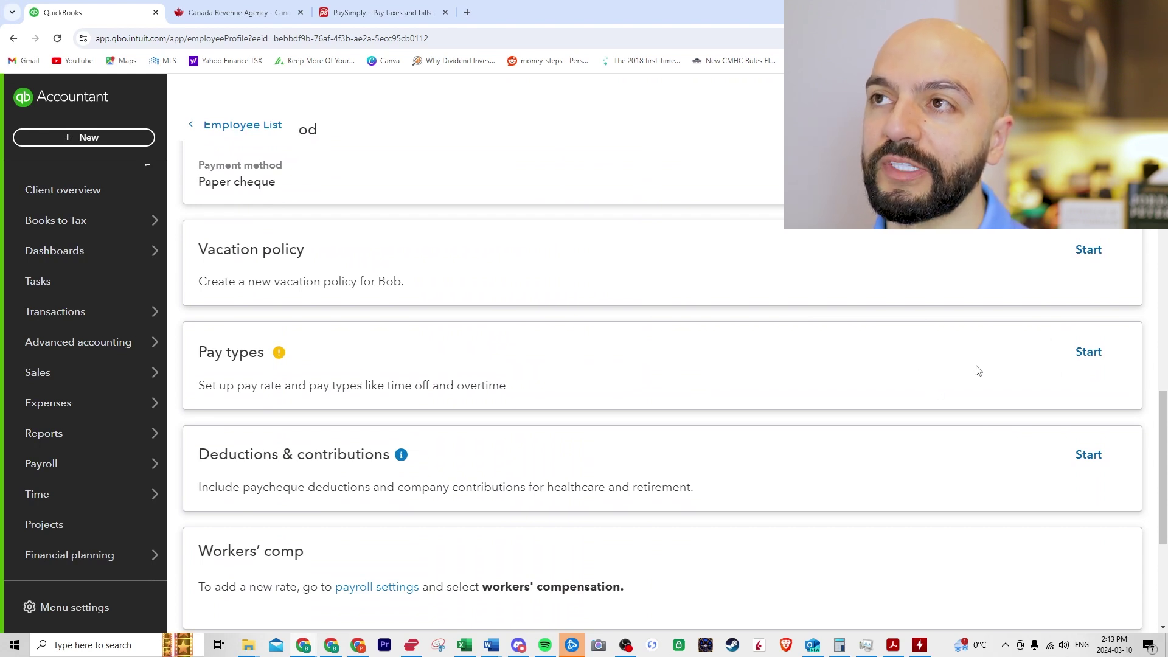
# Step: Set the employee's pay type to Salary at $50,000 per year and save it
pyautogui.click(1094, 359)
pyautogui.click(309, 250)
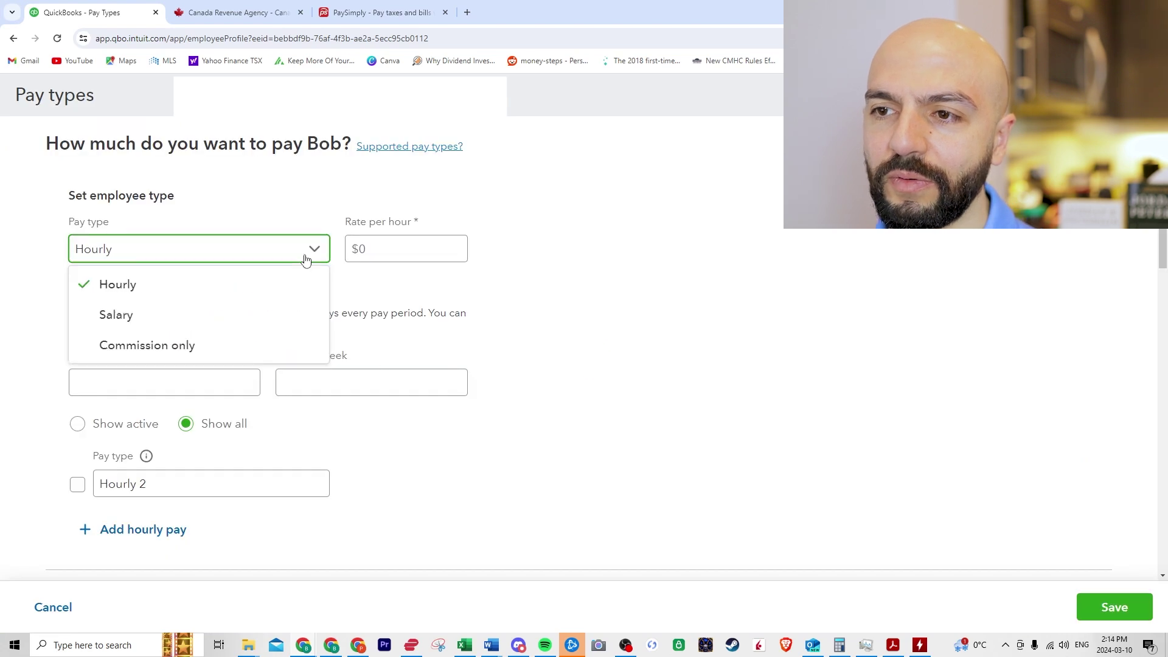
pyautogui.click(156, 341)
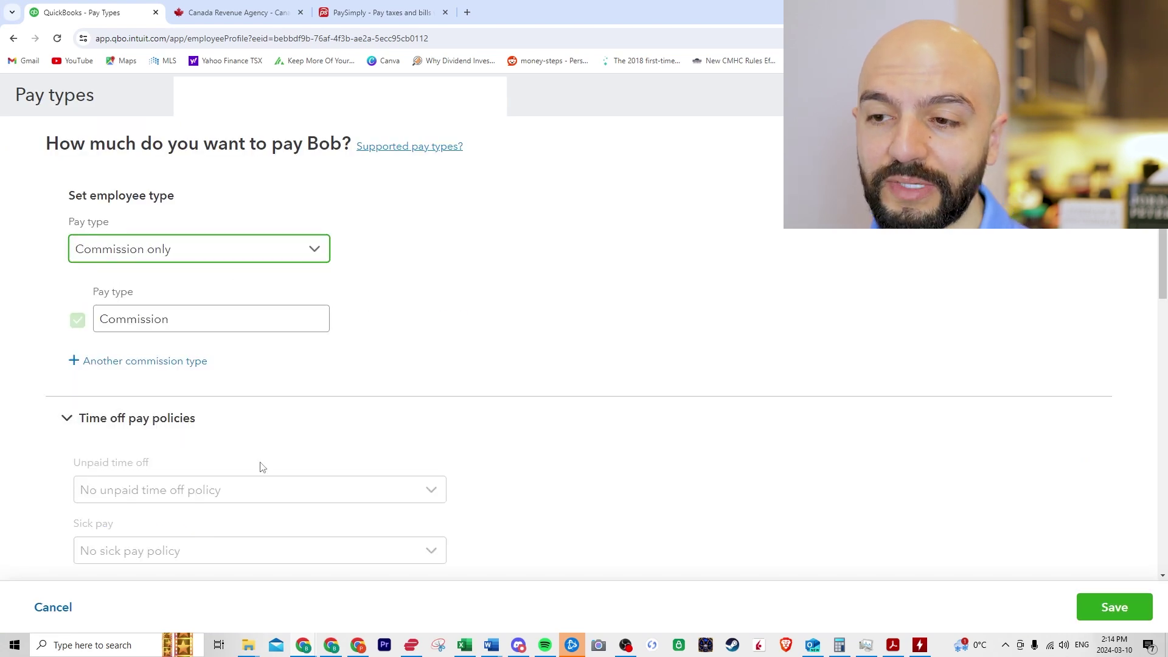
pyautogui.click(274, 260)
pyautogui.click(116, 315)
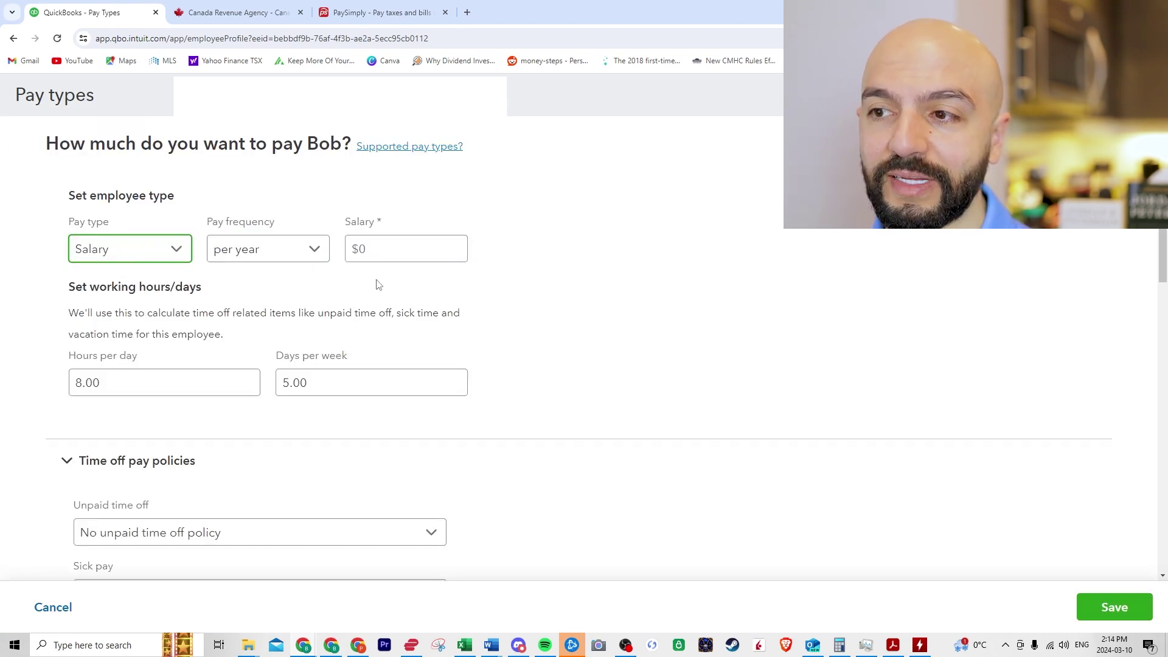
pyautogui.click(398, 255)
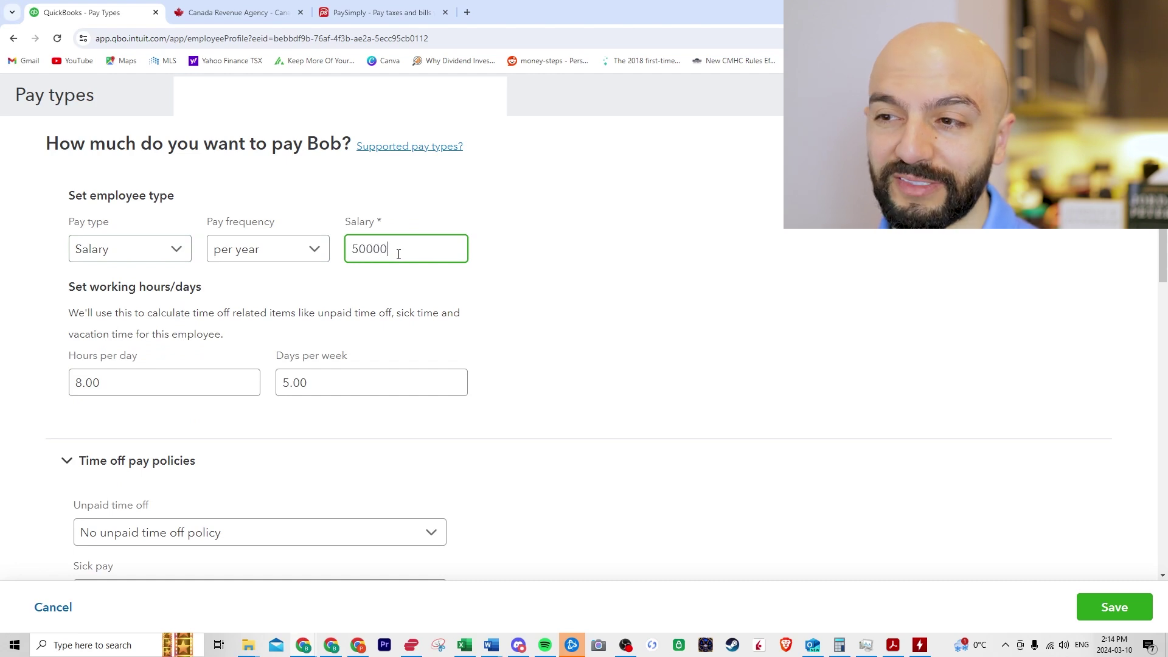
pyautogui.moveTo(628, 329); pyautogui.dragTo(449, 341)
pyautogui.scroll(-4, 307, 406)
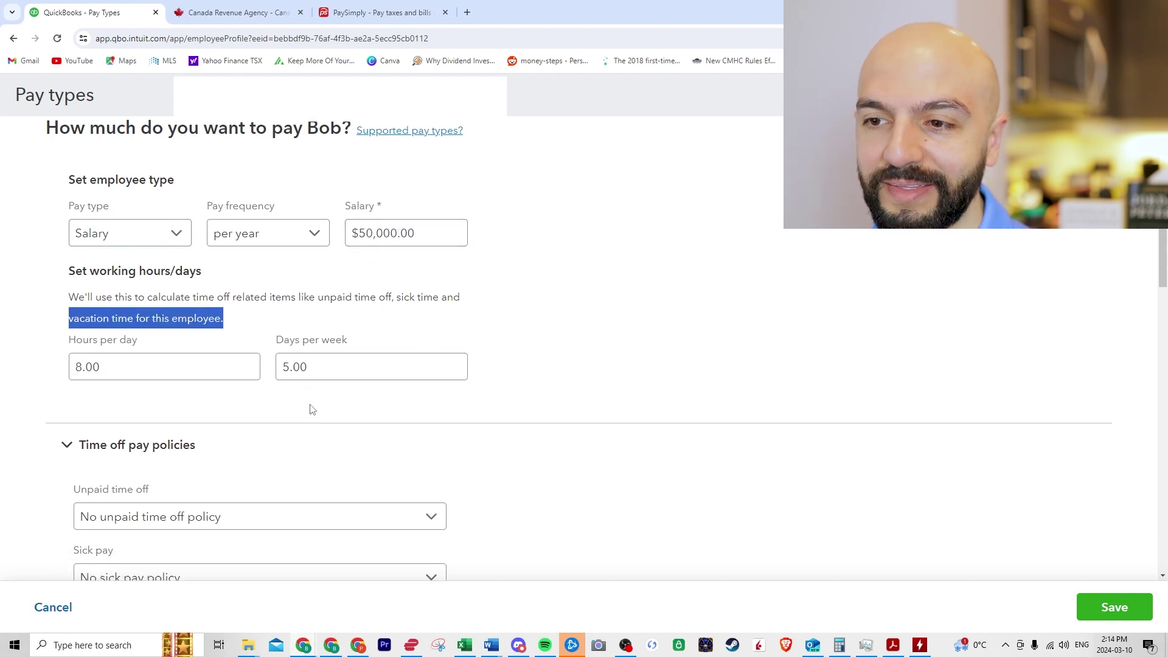
pyautogui.scroll(-7, 186, 447)
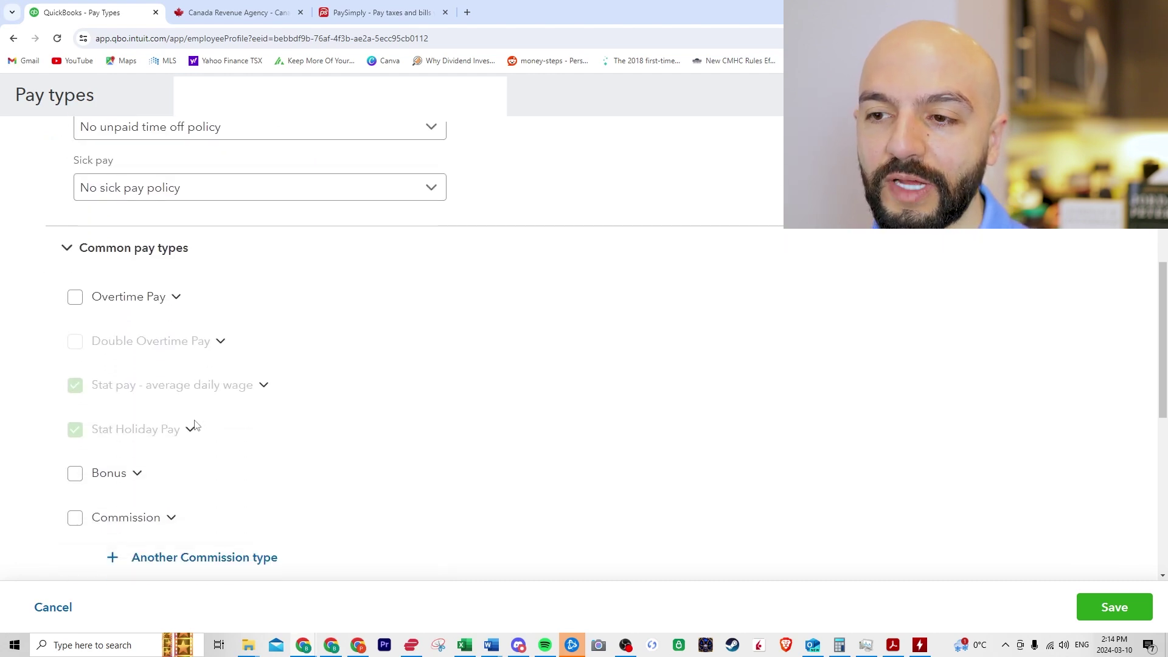
pyautogui.scroll(-3, 231, 422)
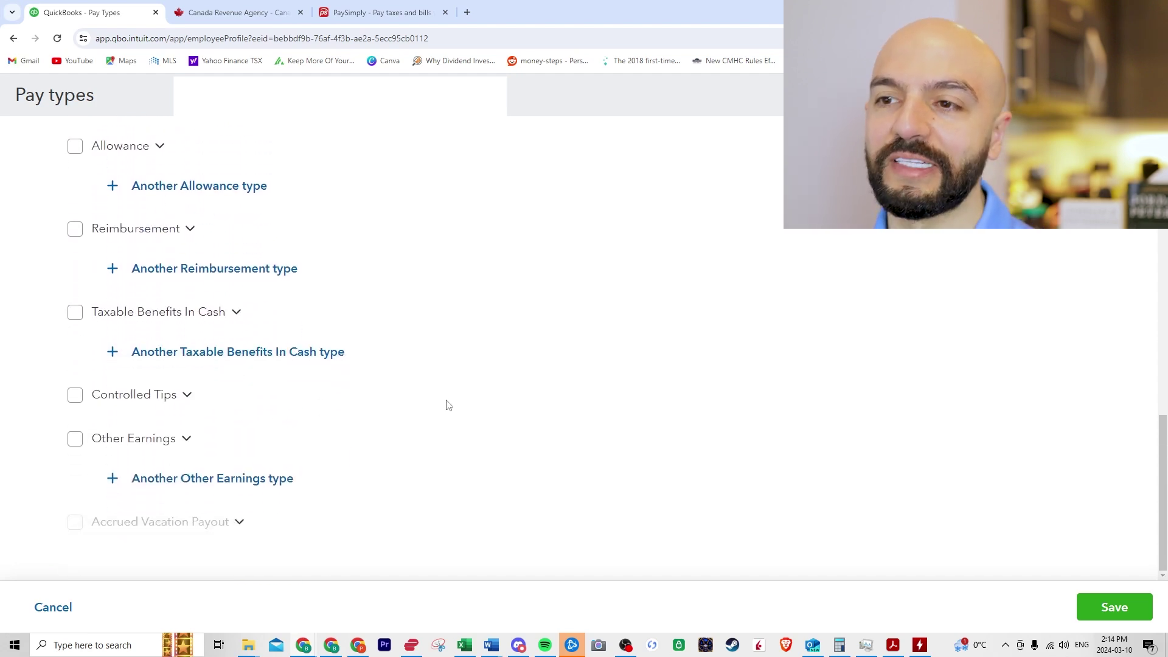
pyautogui.scroll(6, 446, 404)
pyautogui.scroll(3, 430, 406)
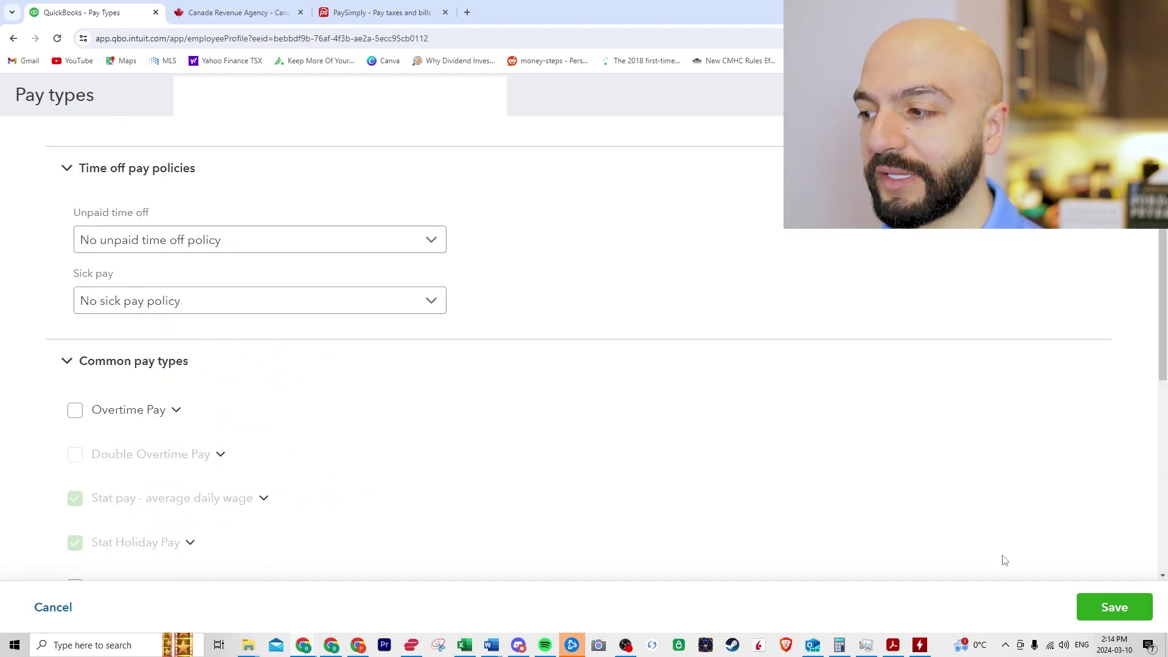
pyautogui.click(1108, 608)
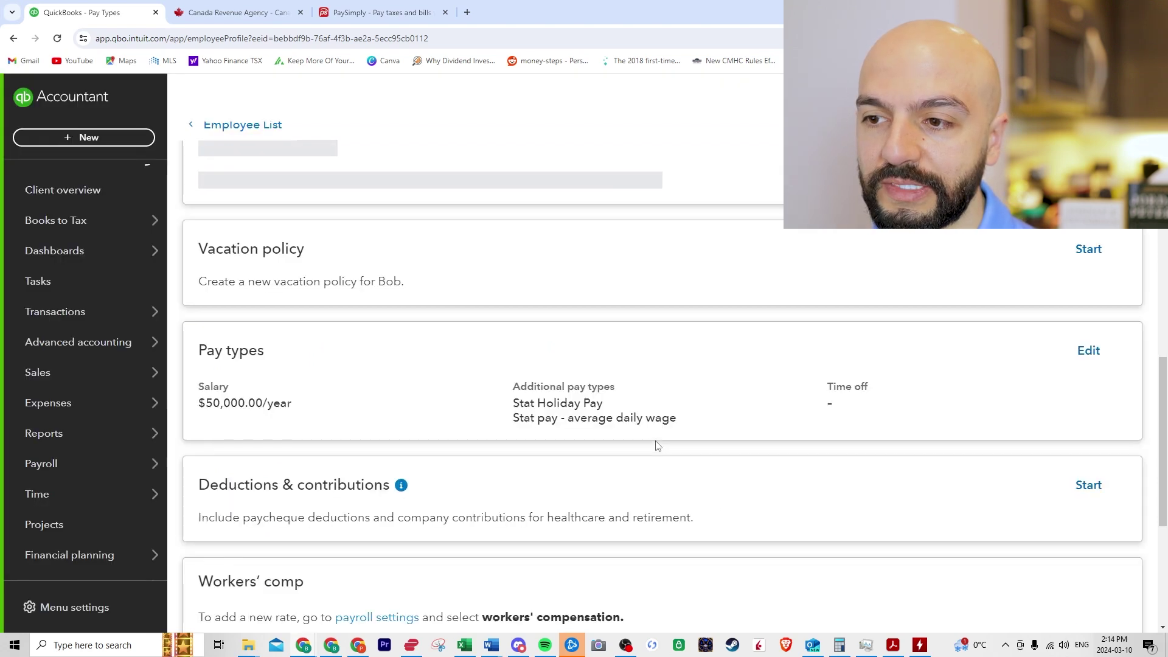
pyautogui.scroll(-5, 650, 420)
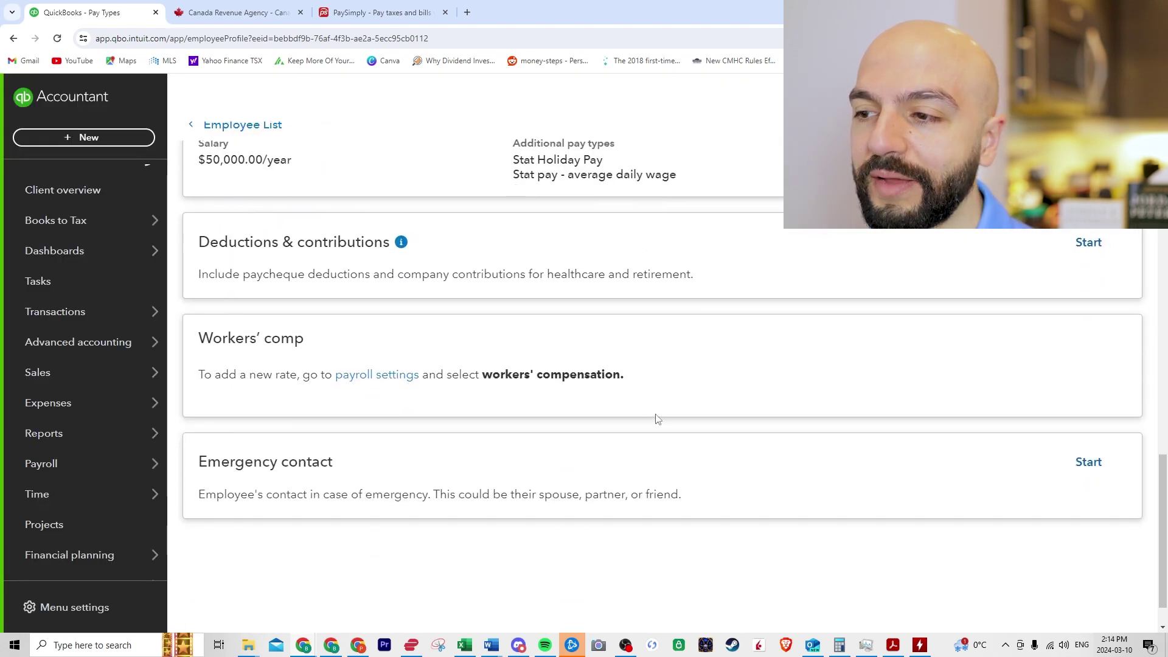
# Step: Return to the top of the employee profile and show the Actions menu with Delete employee
pyautogui.scroll(5, 746, 438)
pyautogui.scroll(5, 744, 442)
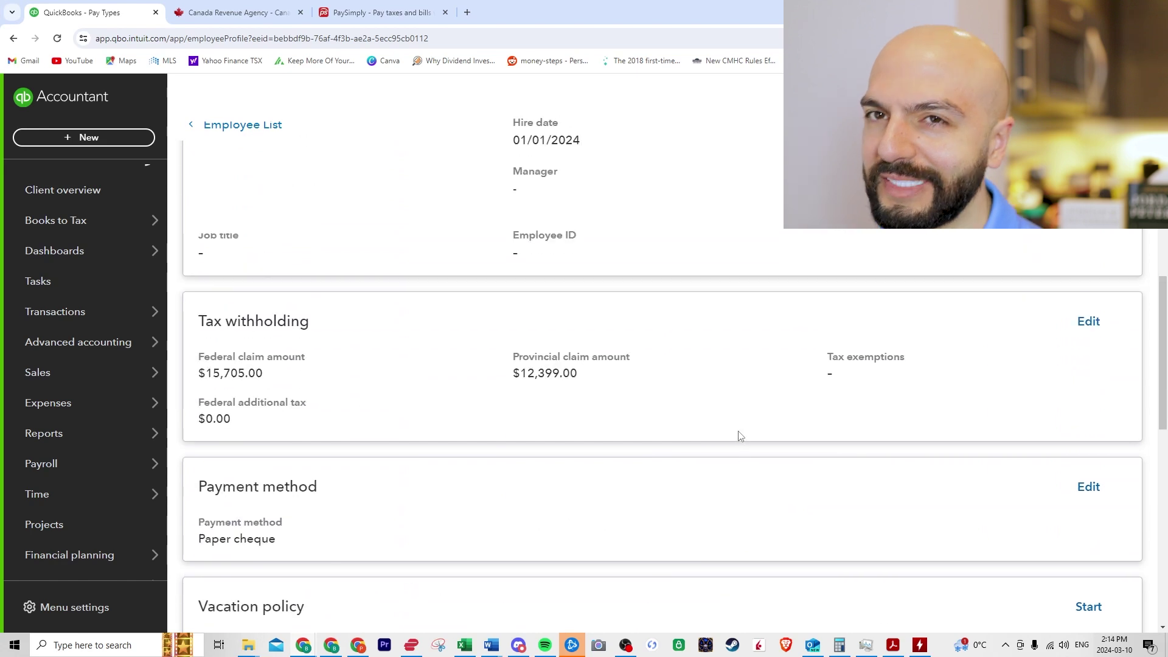
pyautogui.scroll(4, 717, 456)
pyautogui.scroll(3, 586, 391)
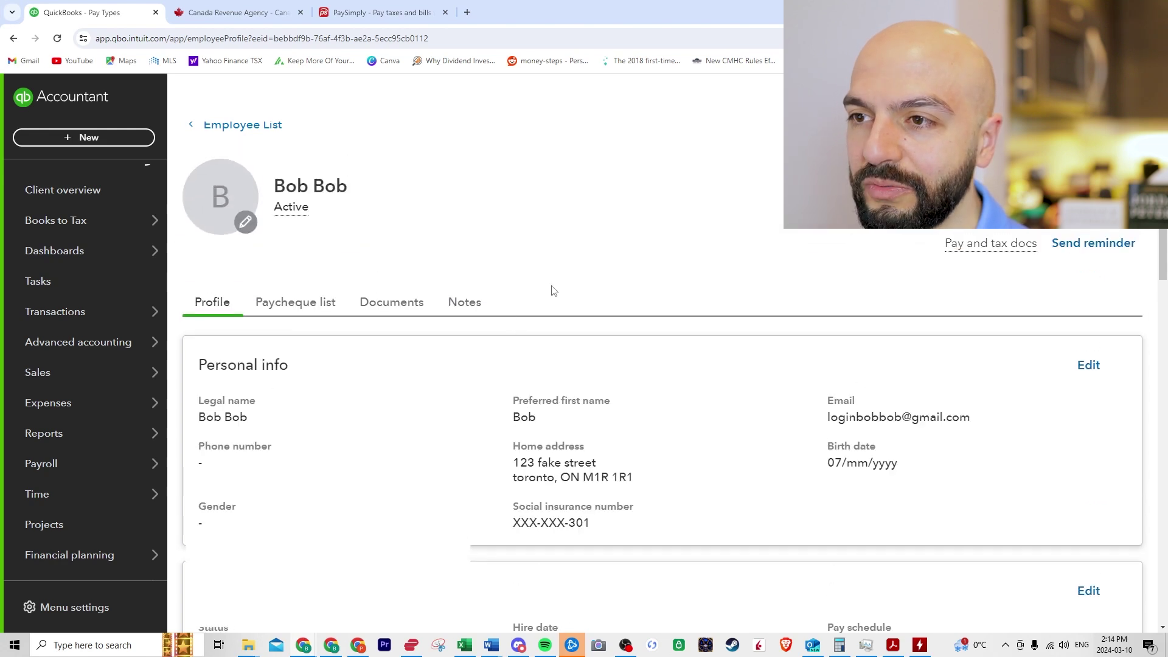
pyautogui.click(1126, 174)
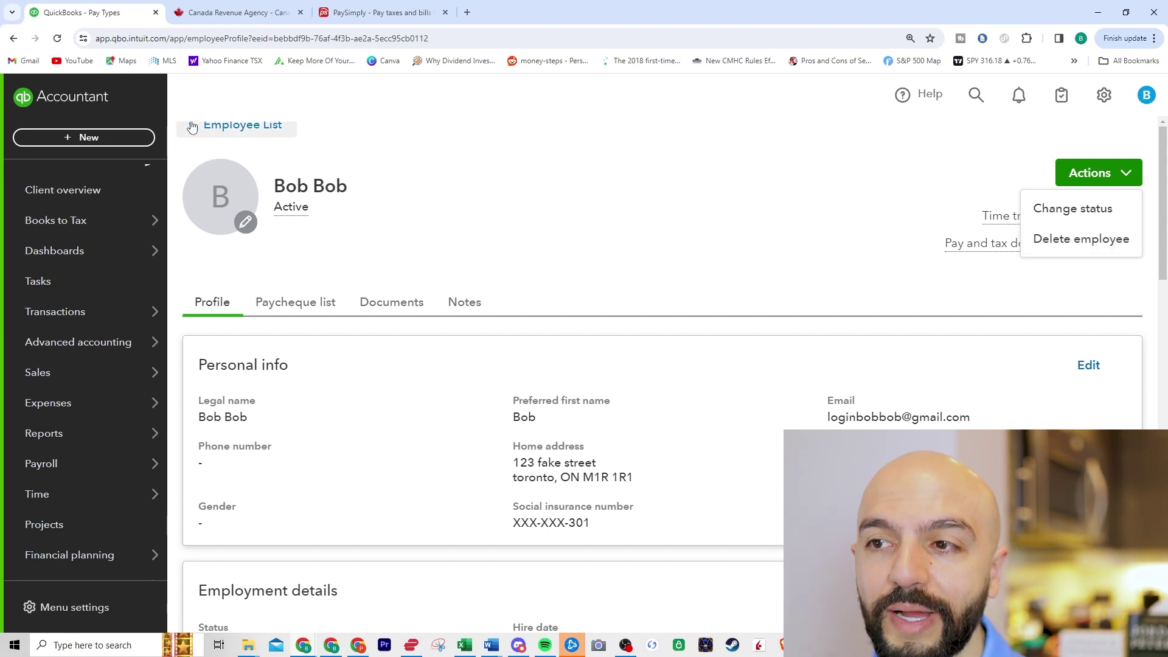
# Step: Start Bob's monthly payroll from Payroll > Employees and preview $4,166.67 gross, $3,308.02 net pay
pyautogui.moveTo(146, 405)
pyautogui.moveTo(119, 461)
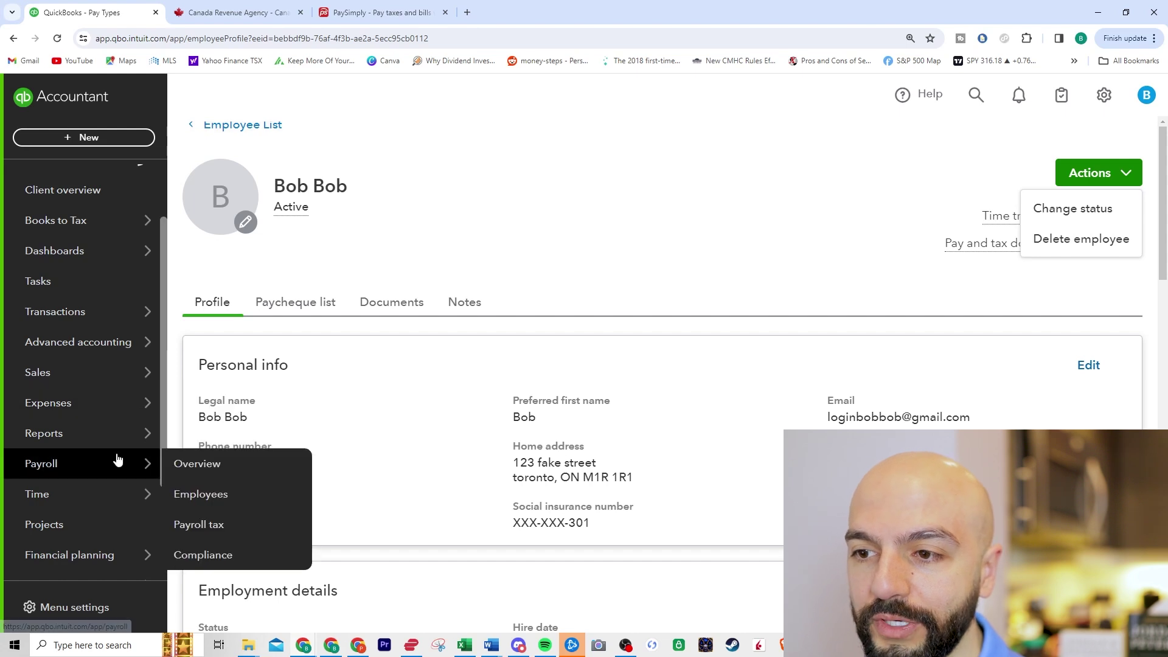
pyautogui.click(217, 473)
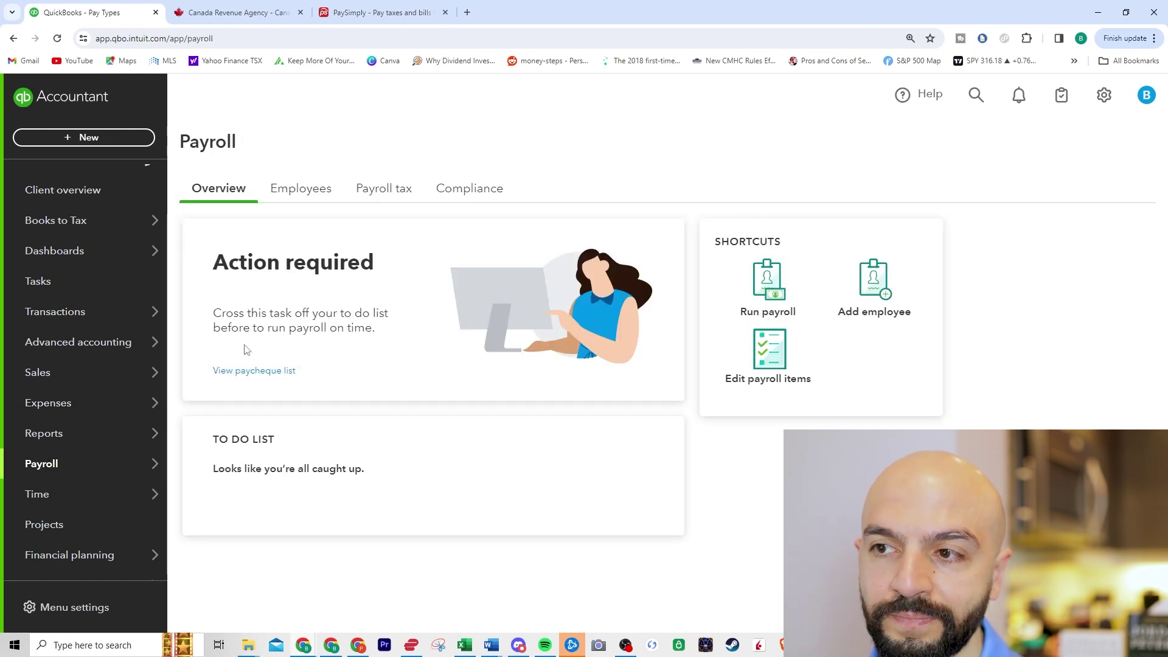
pyautogui.click(314, 202)
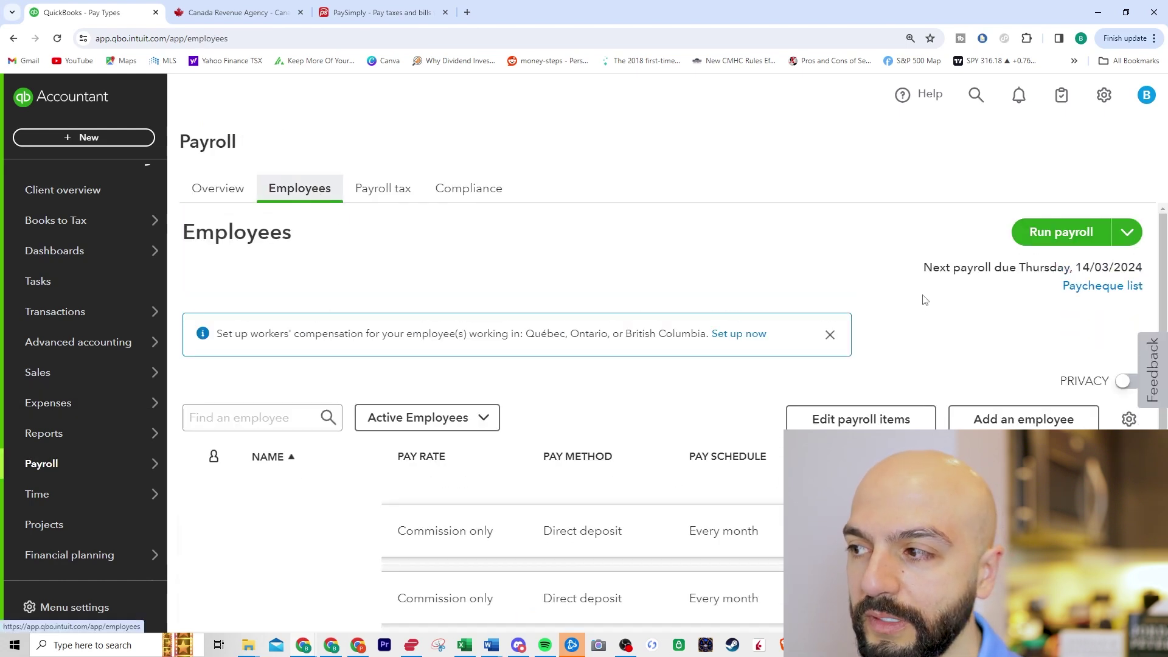
pyautogui.click(1071, 233)
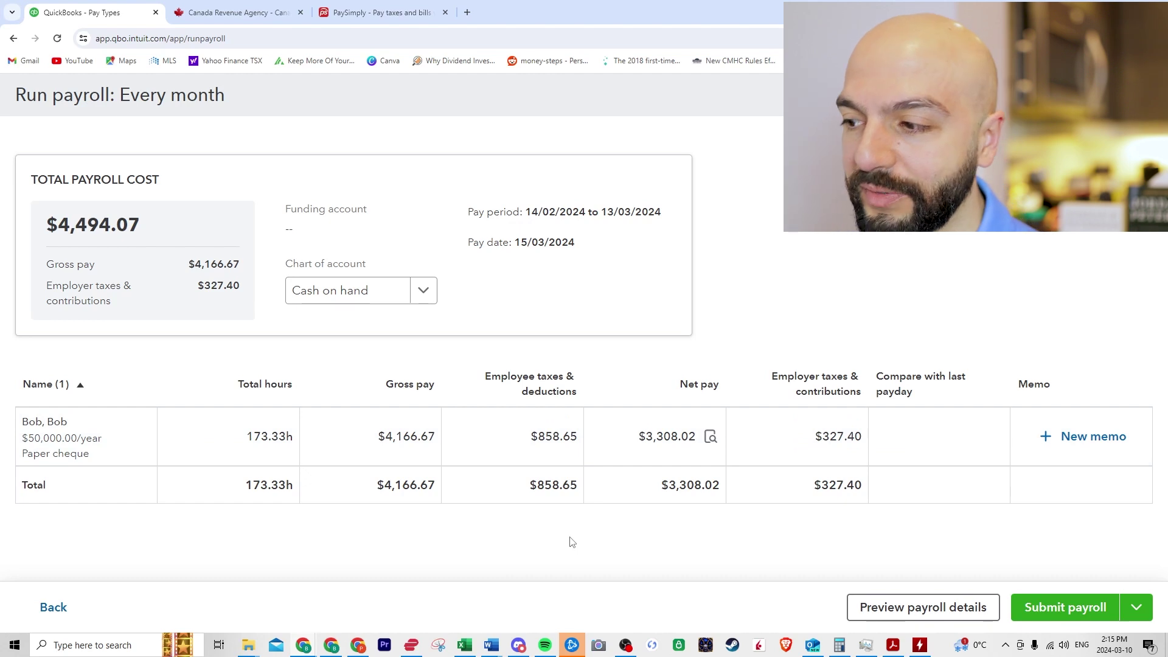
pyautogui.click(917, 608)
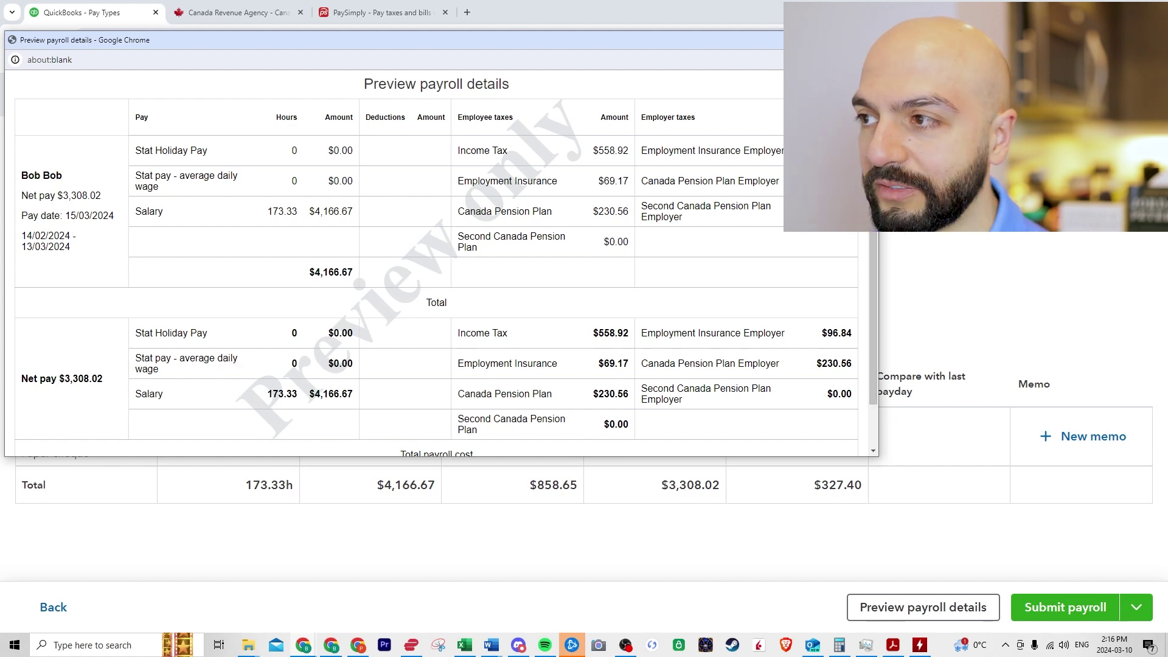
# Step: Close the payroll details preview and submit Bob's $3,308.02 paper cheque payroll
pyautogui.click(864, 39)
pyautogui.click(1064, 605)
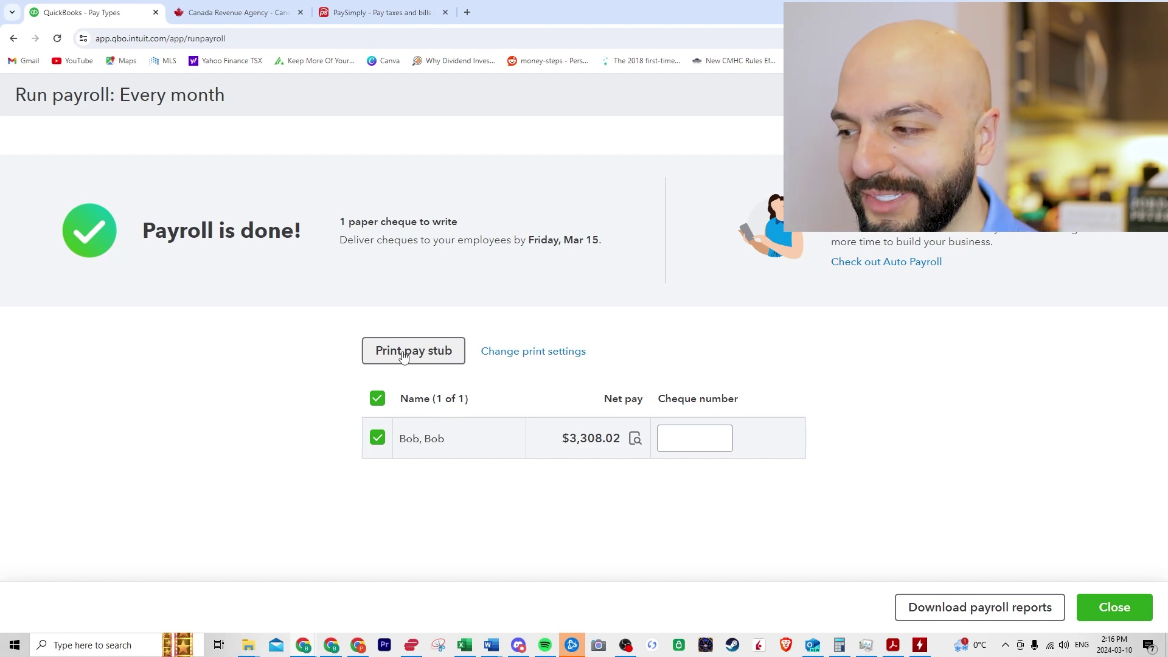
# Step: Close the completed payroll run and choose Later to postpone the payroll tax setup
pyautogui.click(1137, 608)
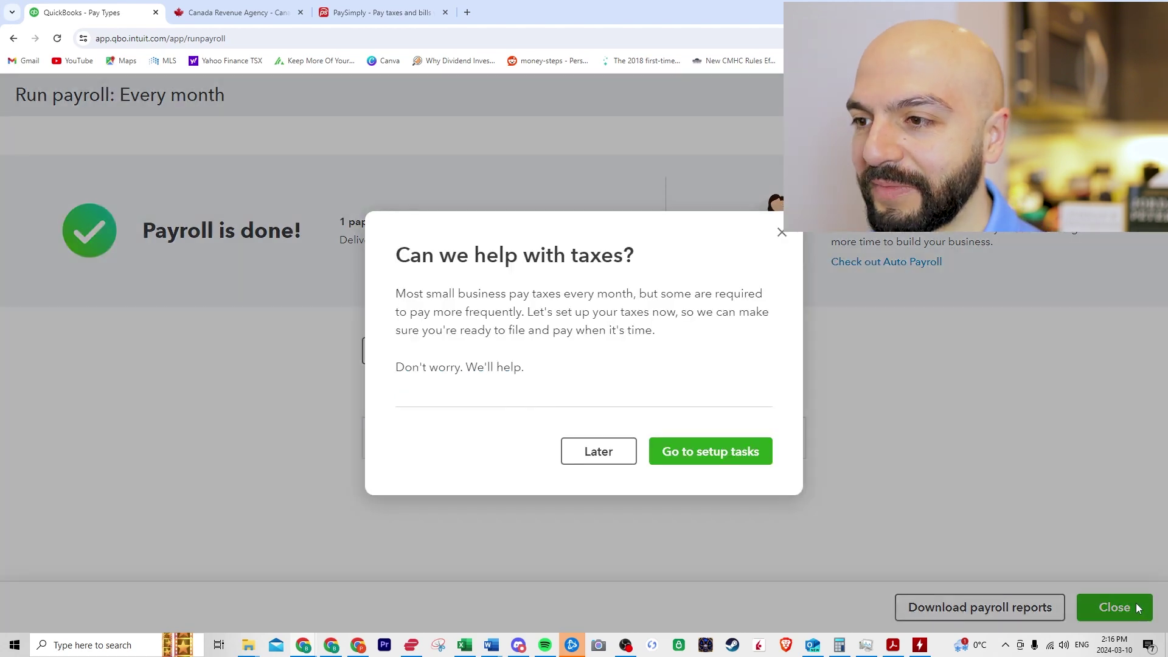
pyautogui.click(596, 451)
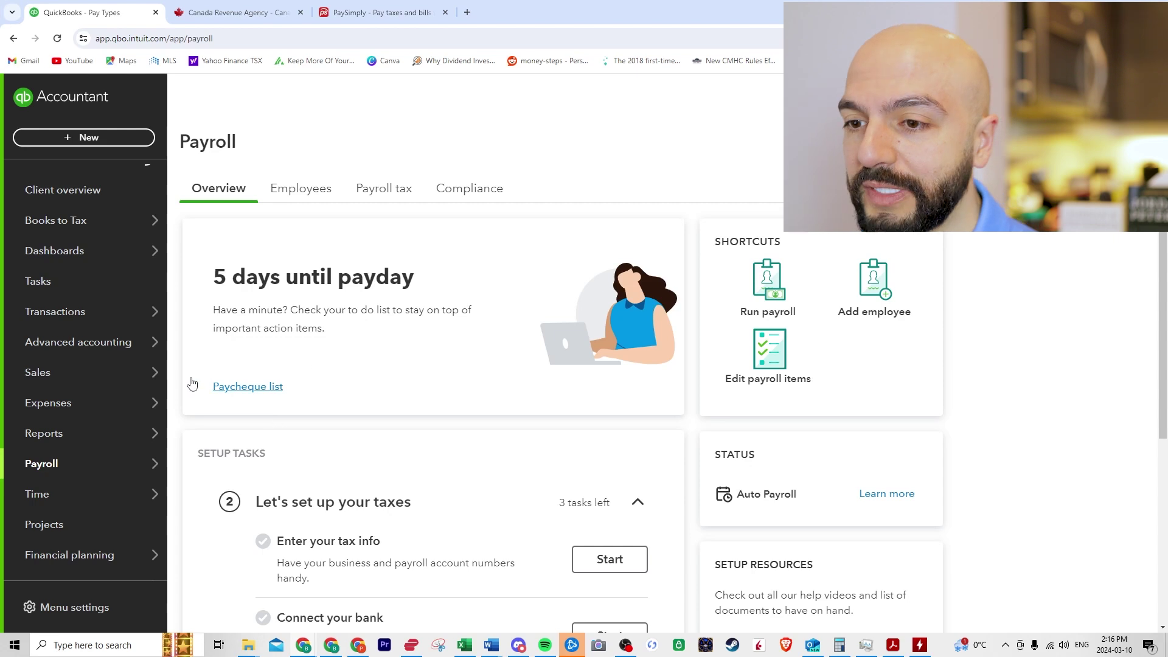
# Step: Open the Payroll tax Resources panel and the Remittance forms (monthly) card listing PD7A
pyautogui.moveTo(78, 467)
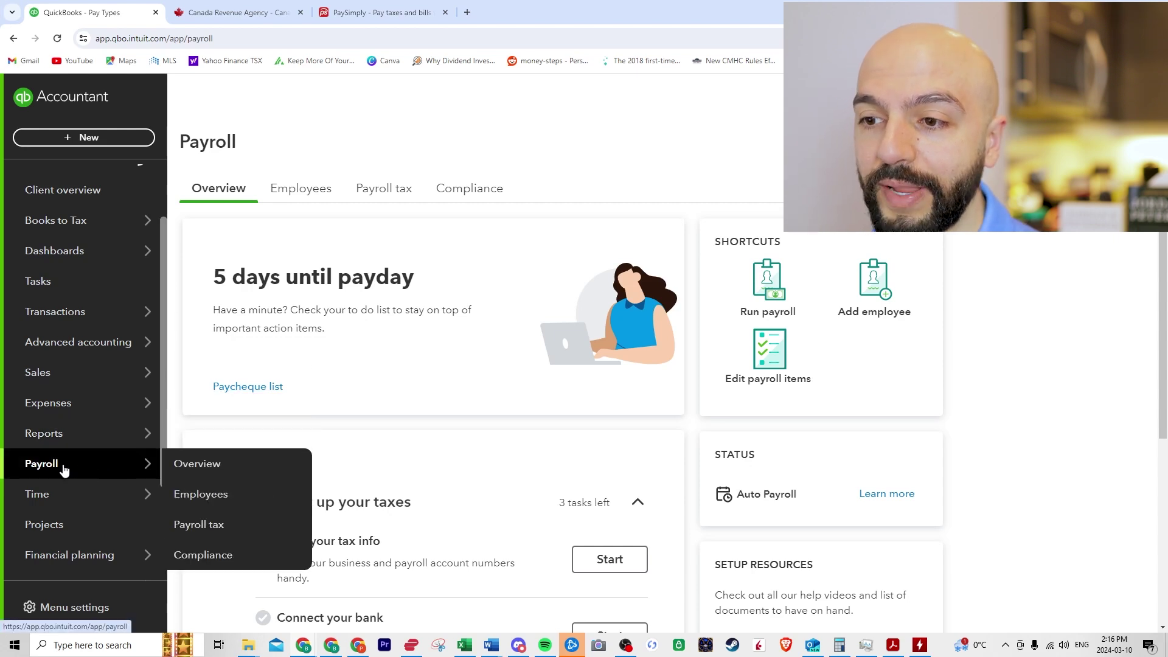
pyautogui.scroll(-3, 110, 398)
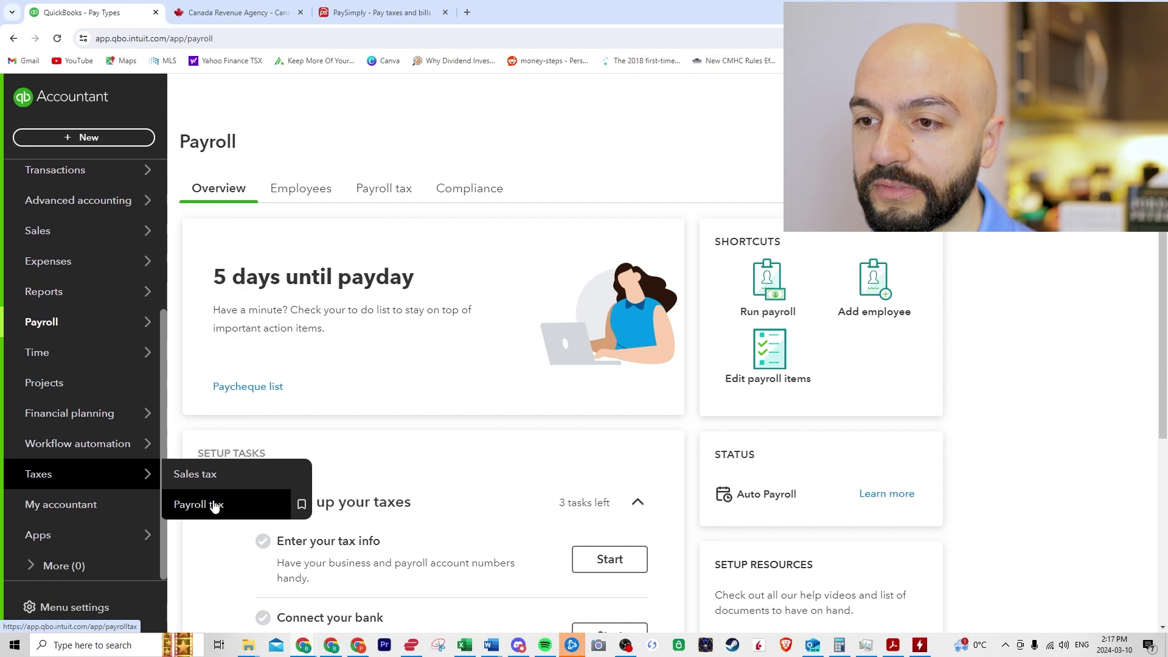
pyautogui.moveTo(87, 335)
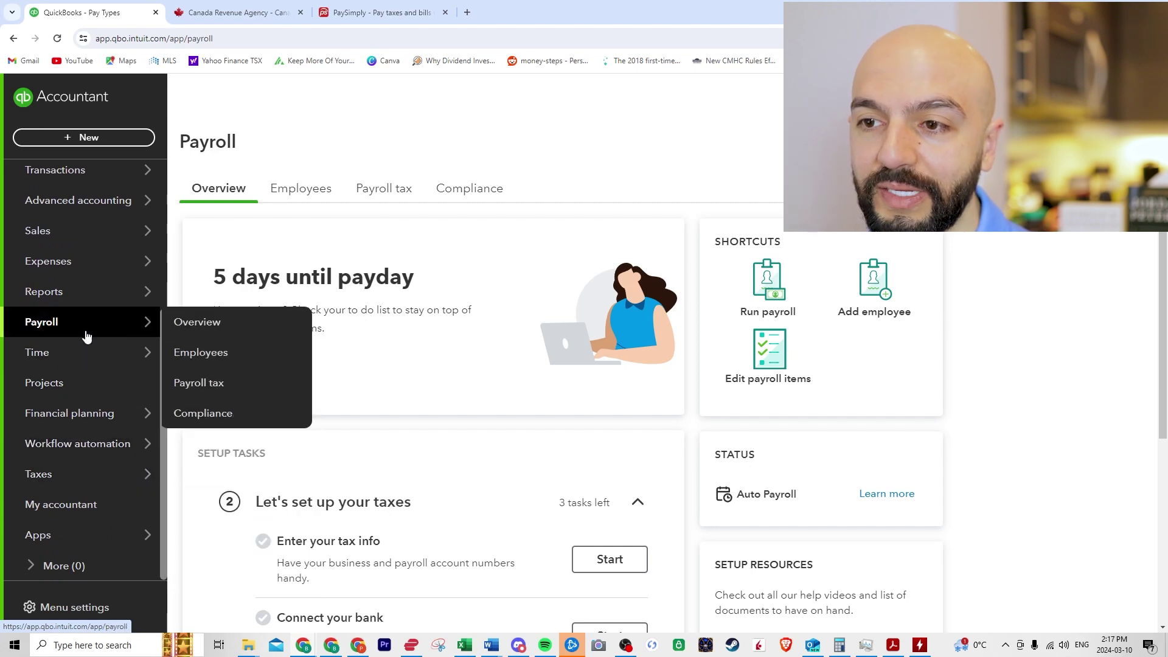
pyautogui.click(200, 382)
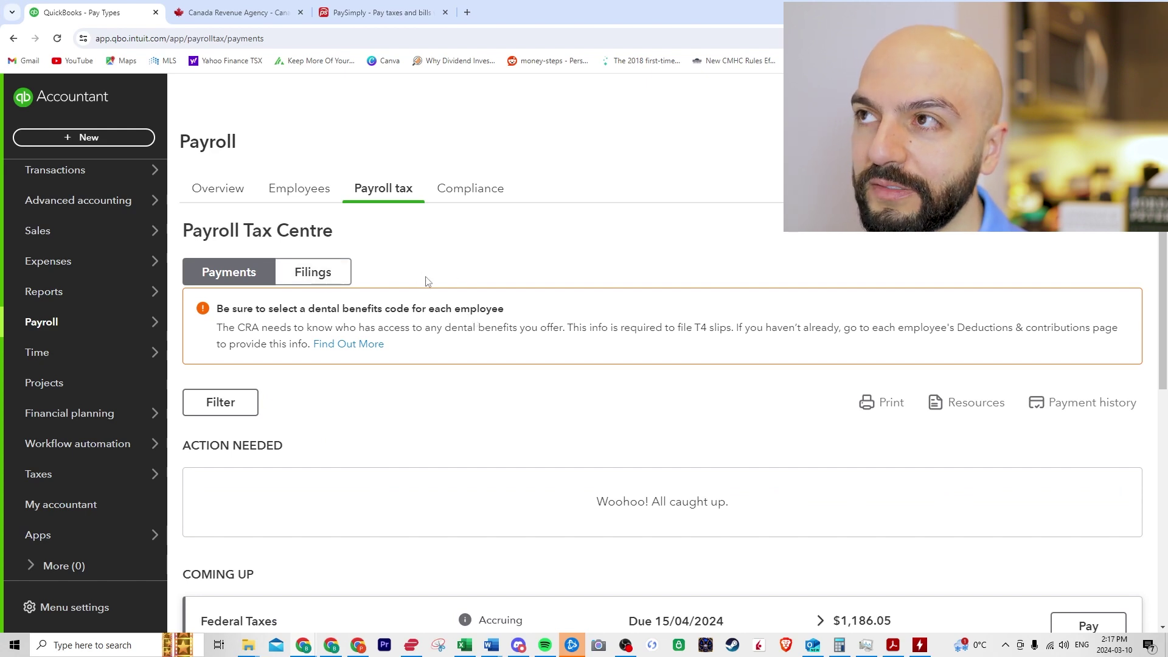
pyautogui.scroll(-1, 478, 298)
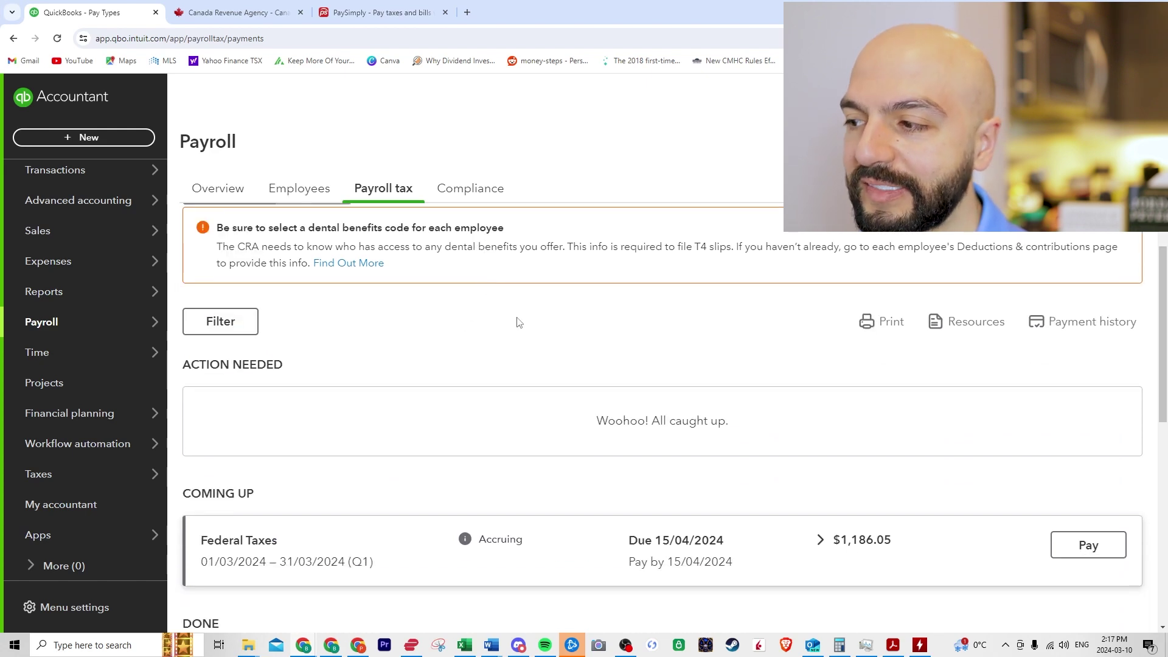
pyautogui.scroll(1, 517, 323)
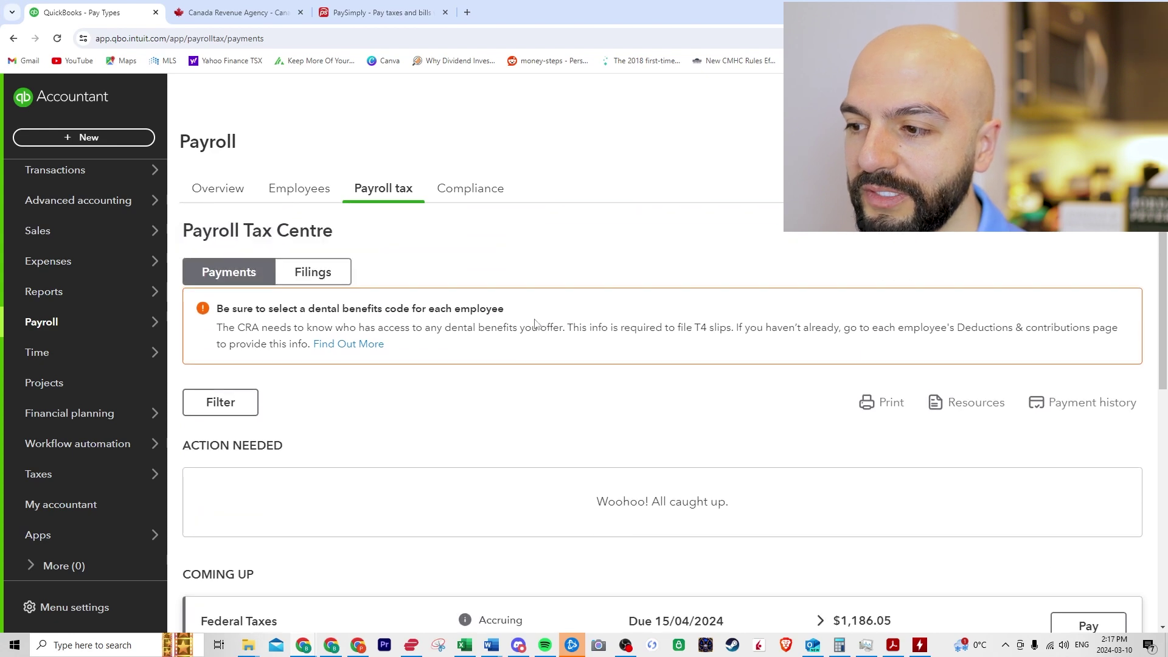
pyautogui.click(967, 402)
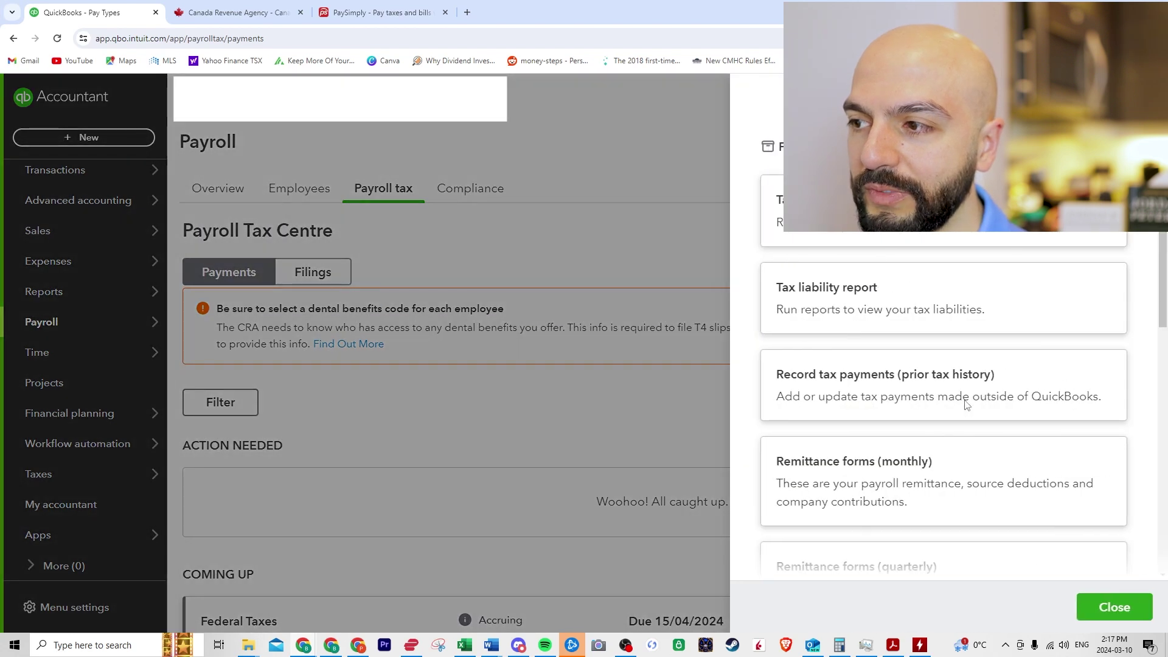
pyautogui.scroll(-2, 947, 328)
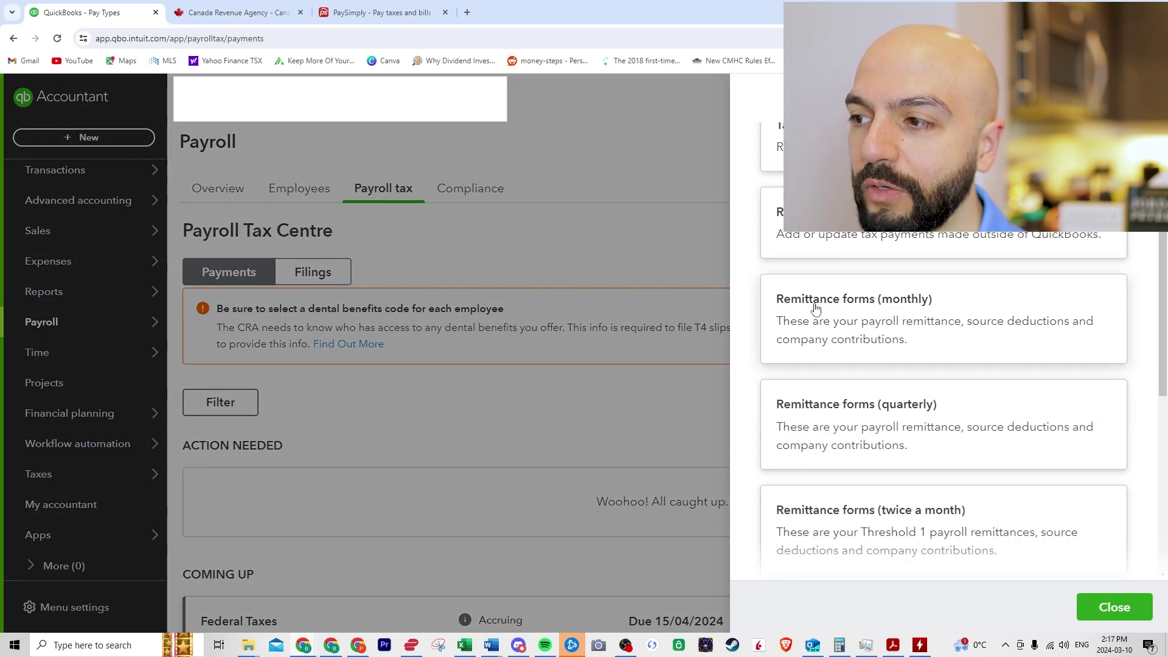
pyautogui.click(879, 321)
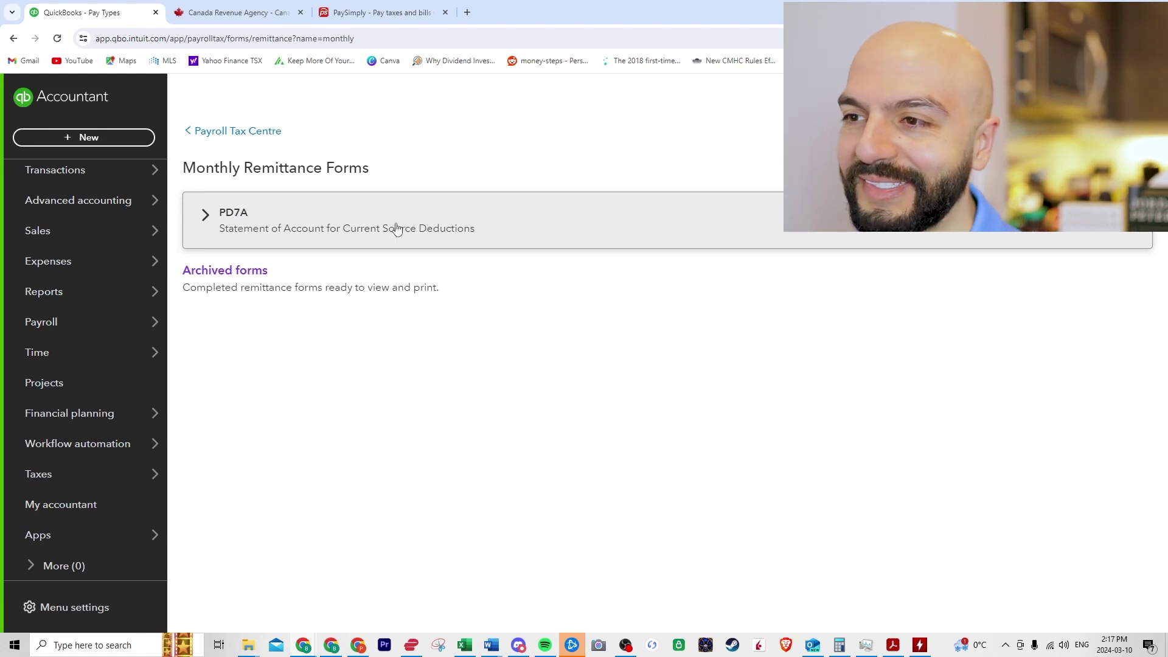
# Step: View the PD7A worksheet PDF for 01-03-2024–31-03-2024 ($1,186.05), then switch to the CRA site
pyautogui.click(1076, 231)
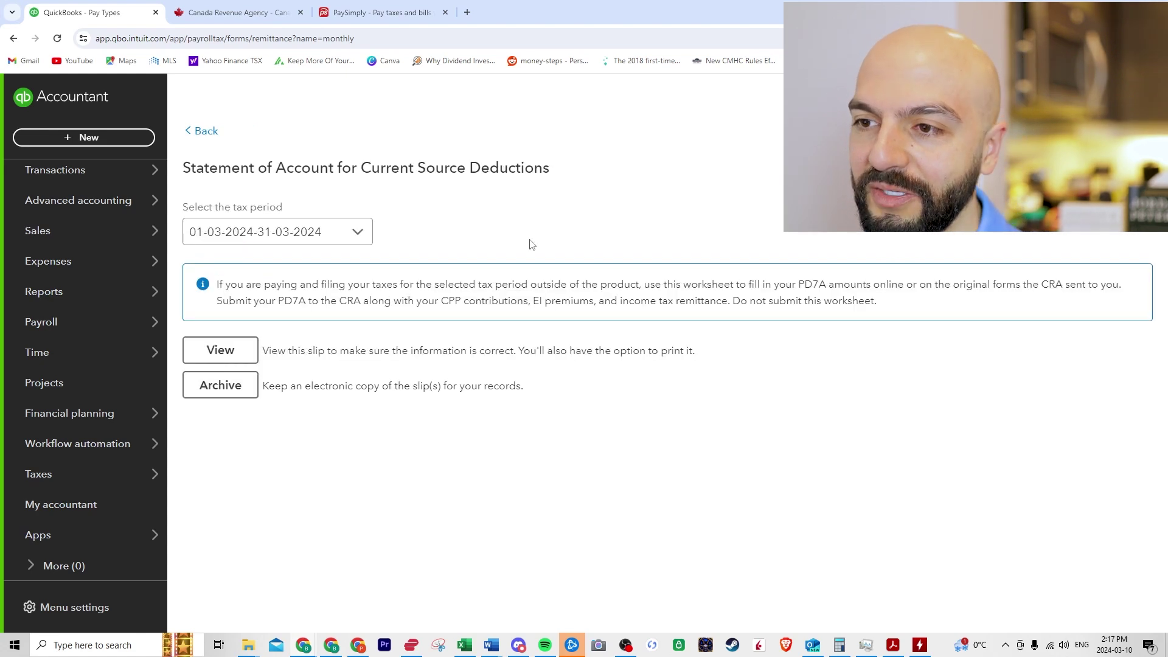
pyautogui.click(232, 351)
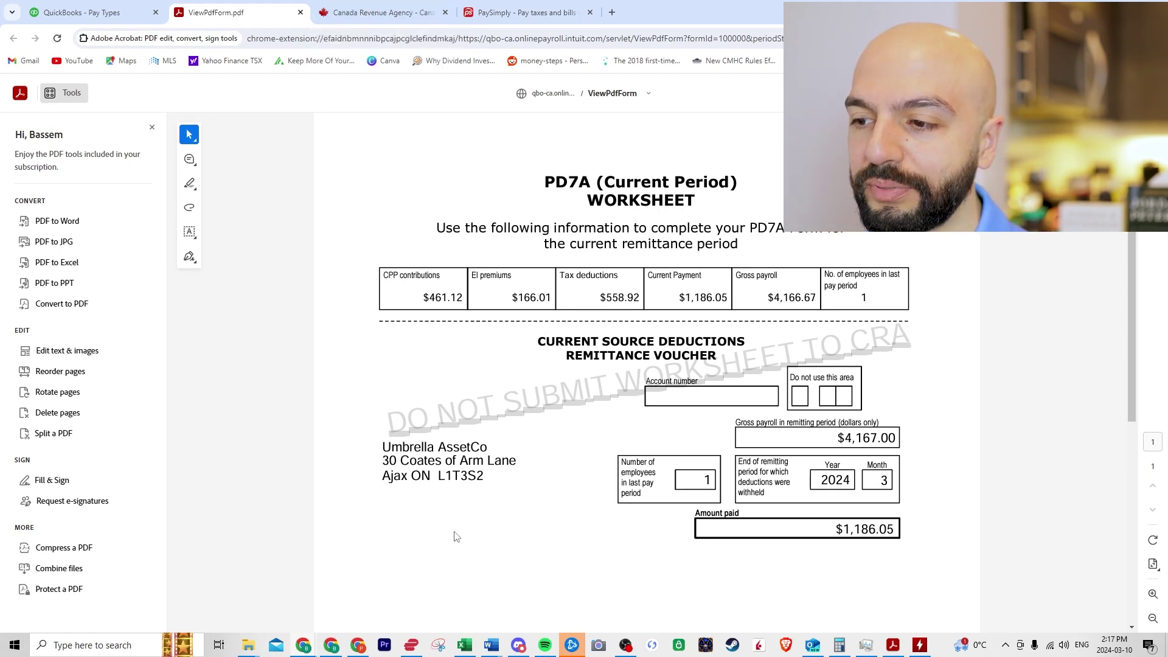
pyautogui.click(368, 7)
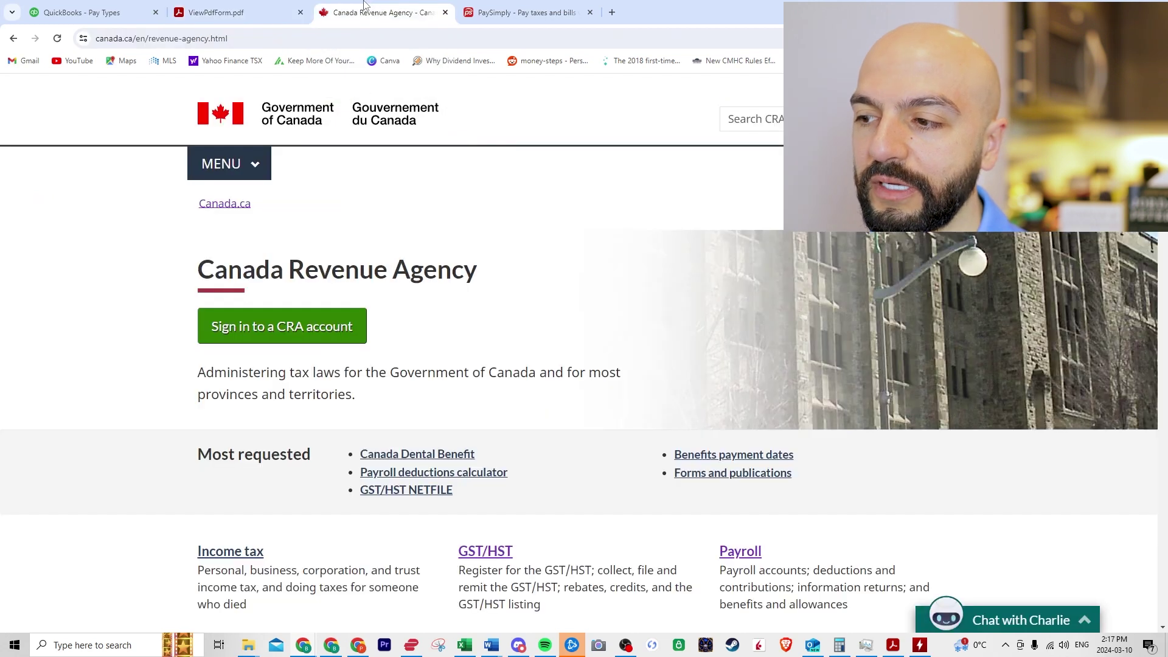
# Step: Go through Payments to the CRA > Payments for businesses > Make a payment, choosing Payroll source deductions
pyautogui.scroll(-2, 503, 263)
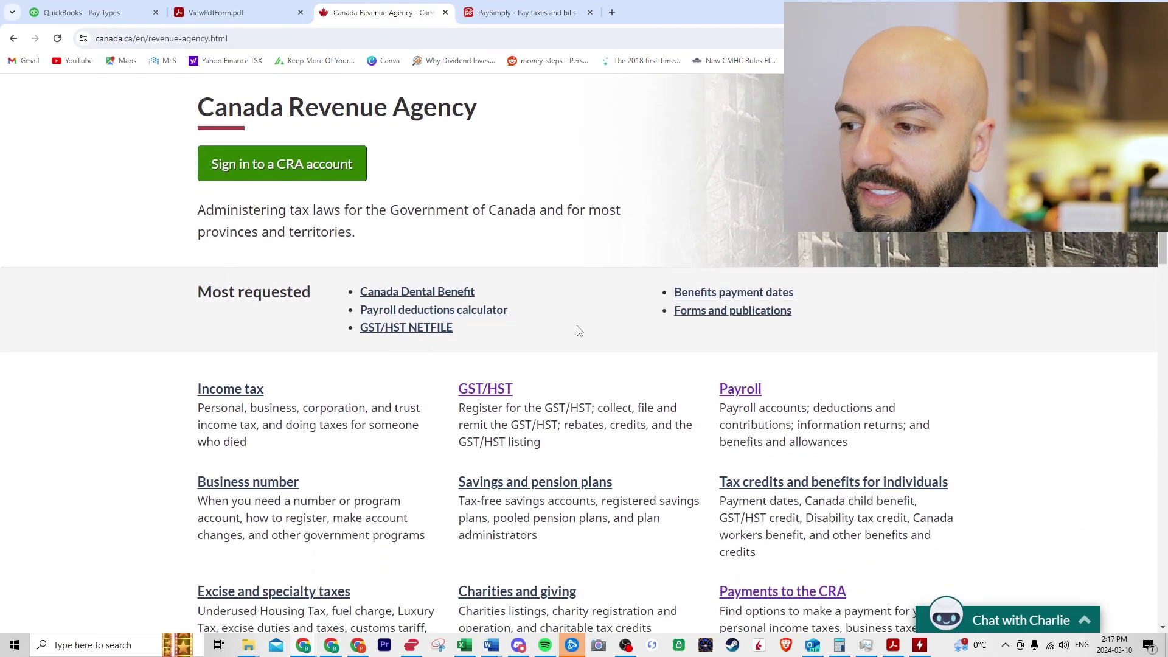
pyautogui.scroll(-1, 747, 408)
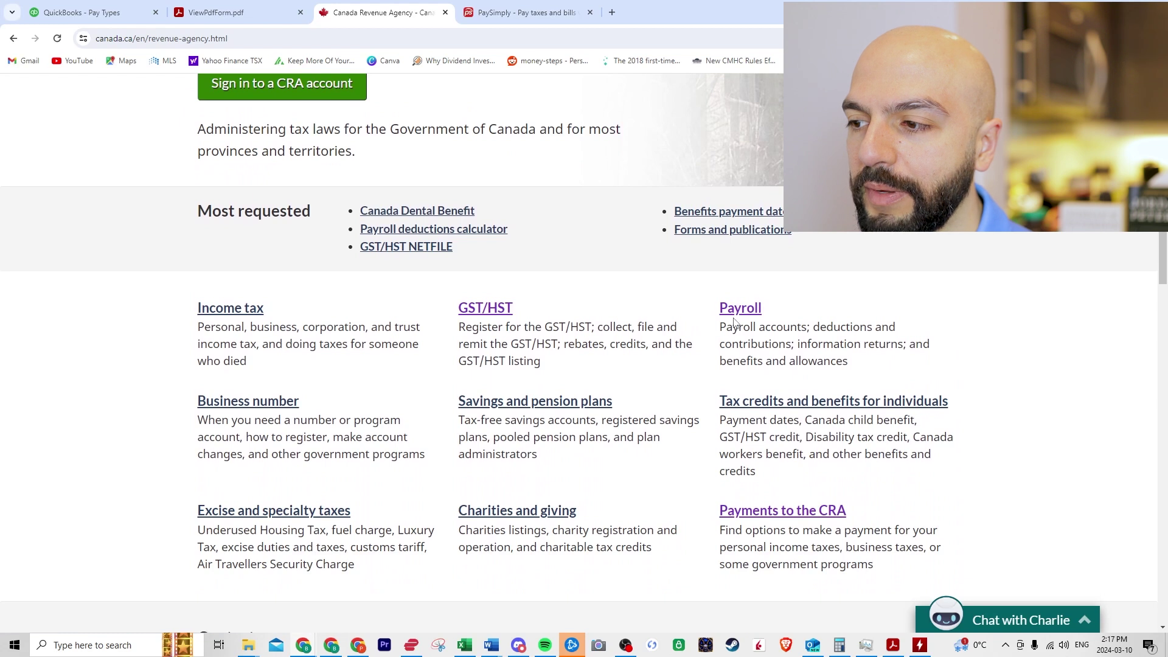
pyautogui.click(796, 514)
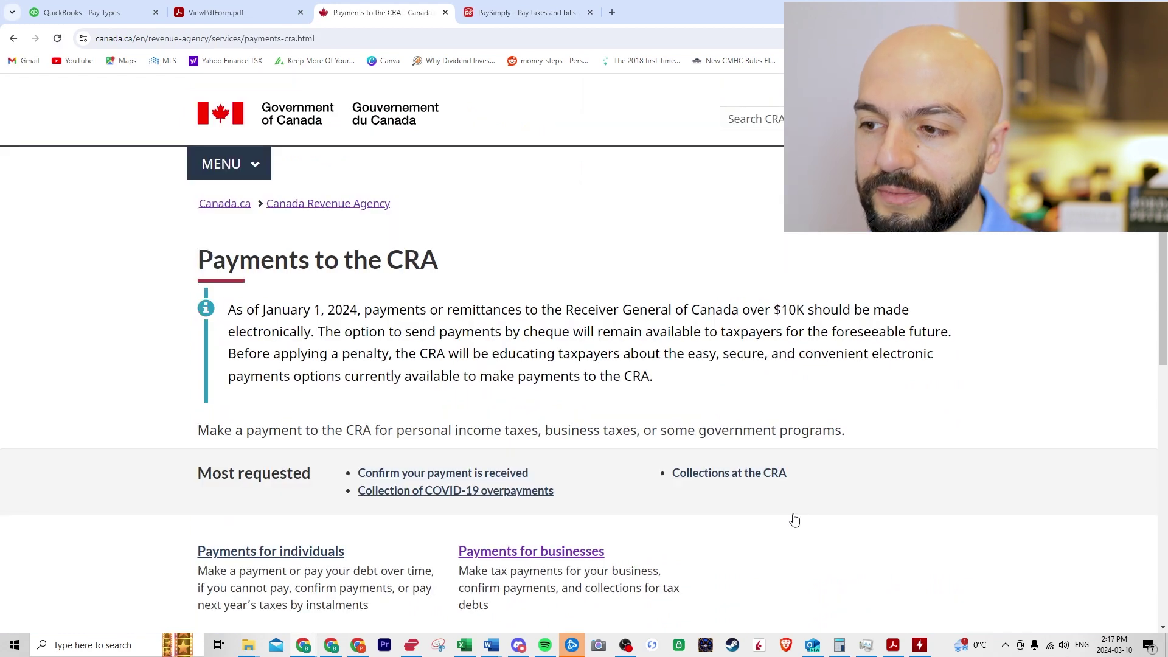
pyautogui.scroll(-2, 772, 539)
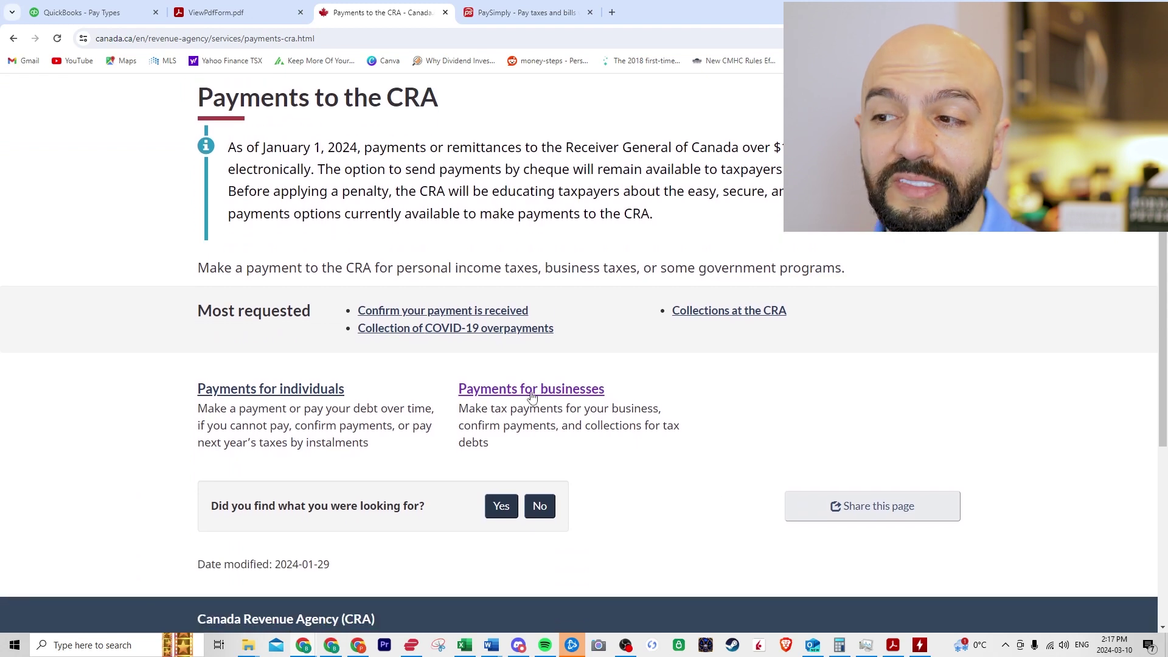
pyautogui.click(540, 394)
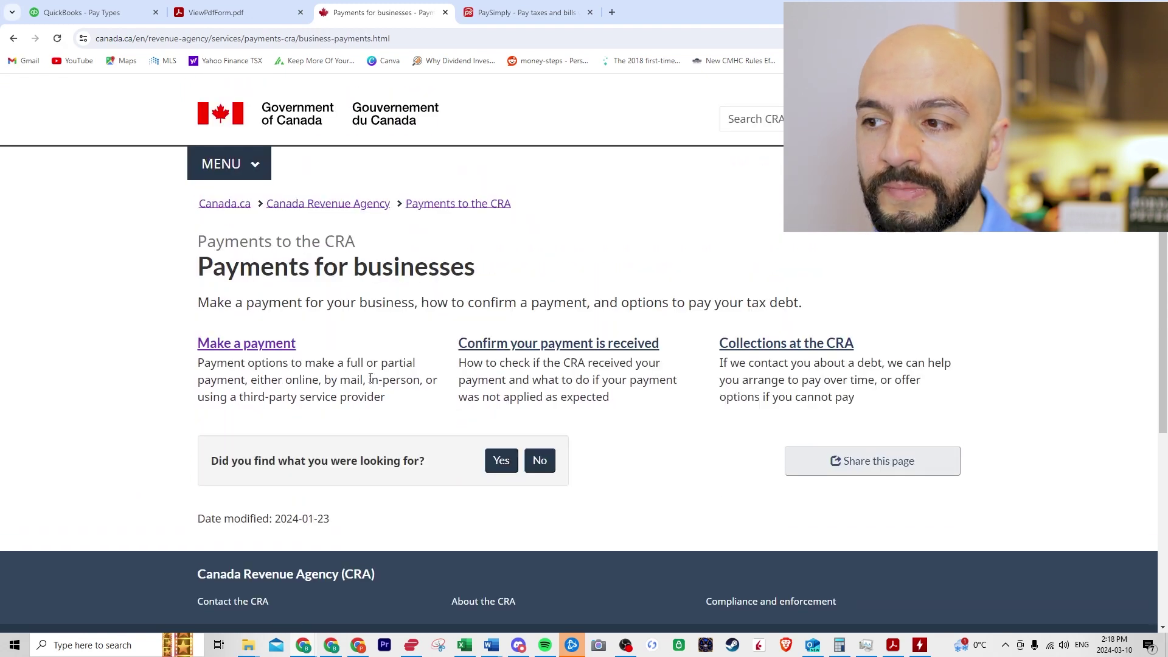
pyautogui.click(246, 346)
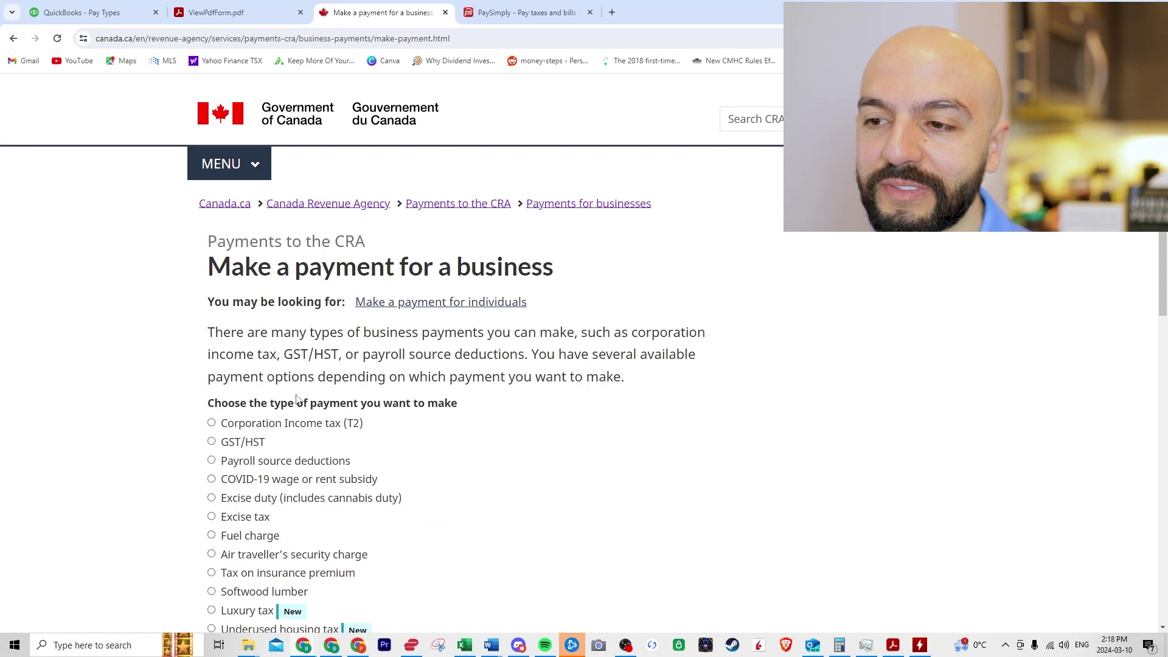
pyautogui.scroll(-1, 165, 373)
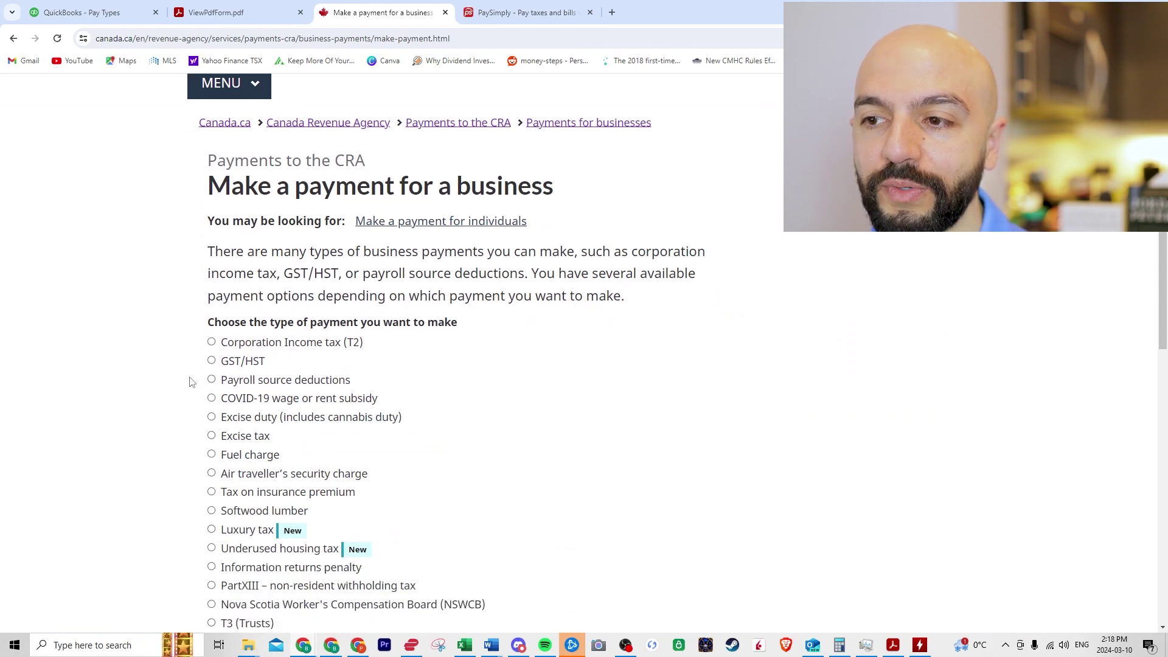
pyautogui.click(211, 380)
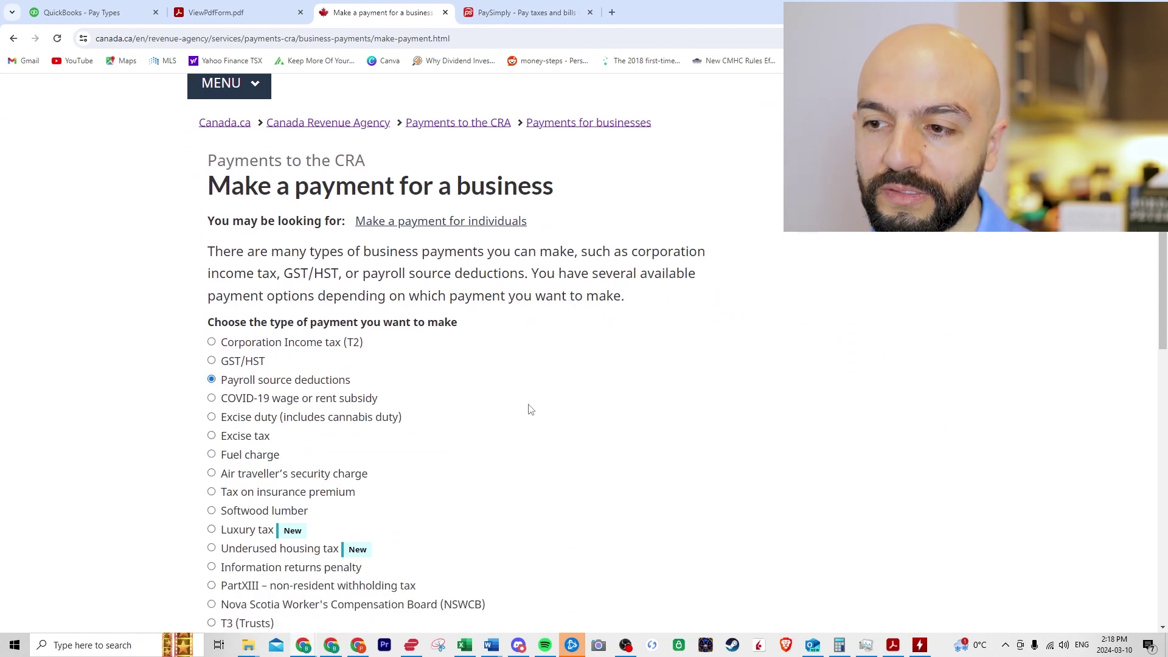
pyautogui.scroll(-1, 529, 406)
pyautogui.click(254, 577)
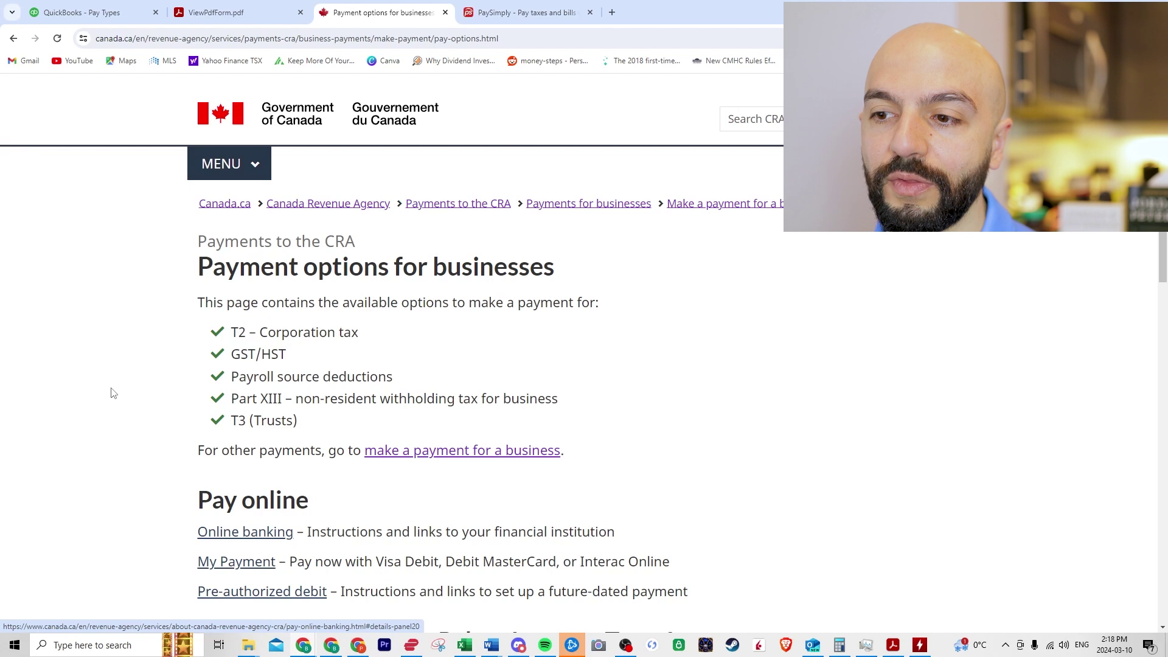
# Step: Open My Payment, choose Pay now, Payroll source deductions and Regular remittance
pyautogui.scroll(-1, 110, 393)
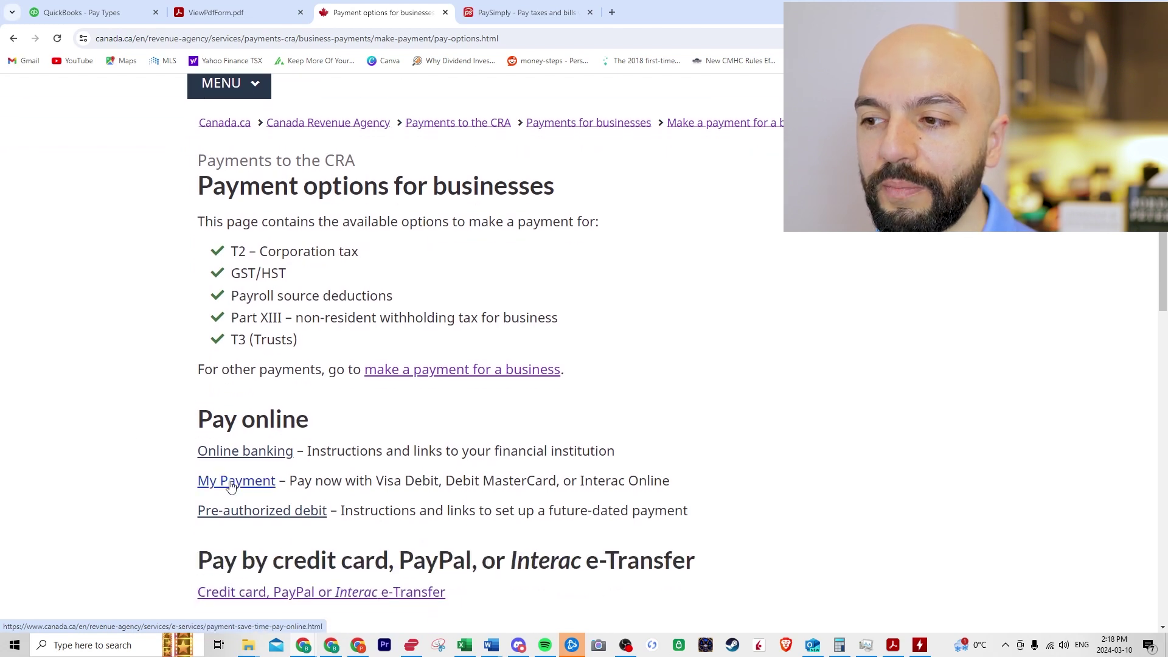
pyautogui.click(249, 484)
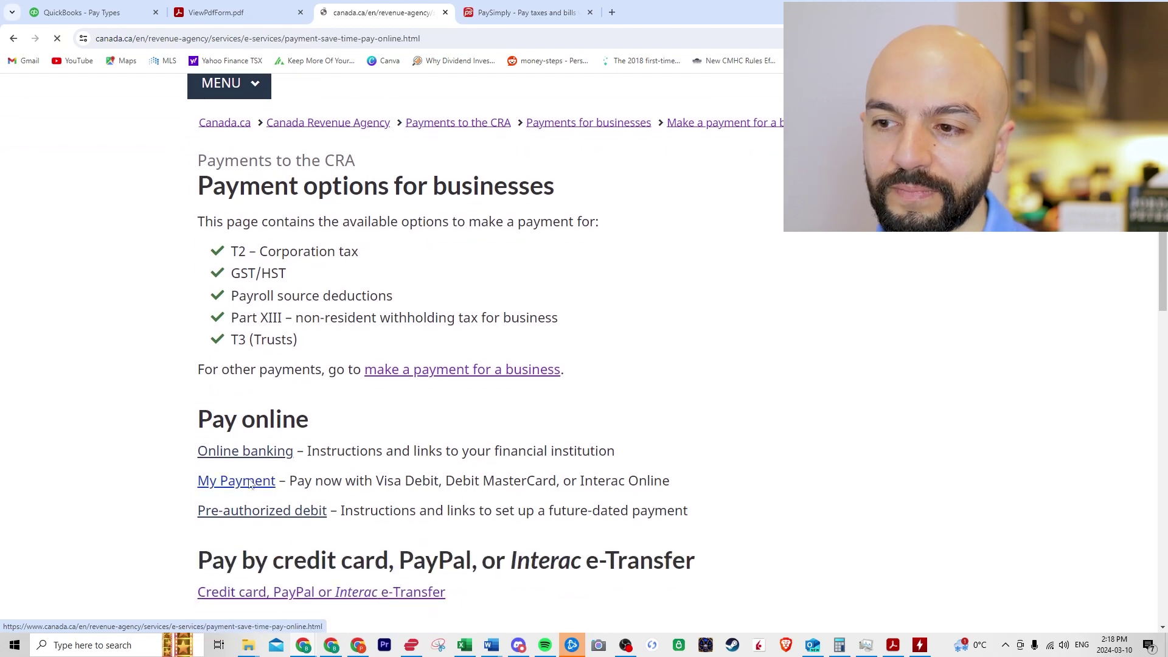
pyautogui.scroll(-5, 307, 424)
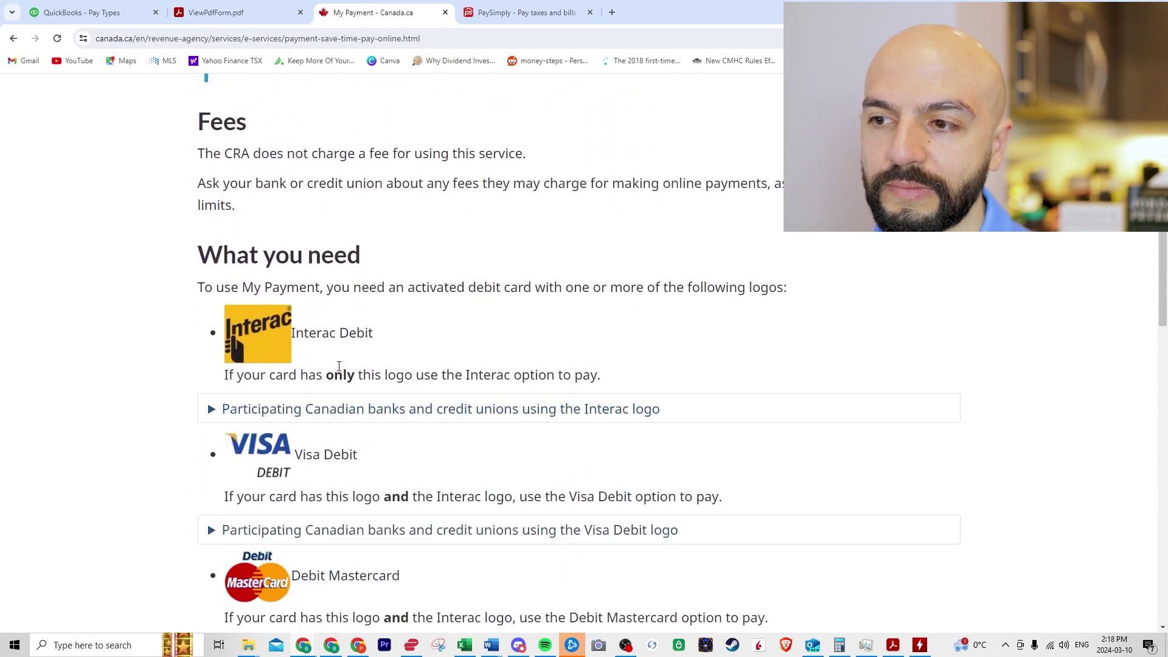
pyautogui.scroll(-1, 328, 399)
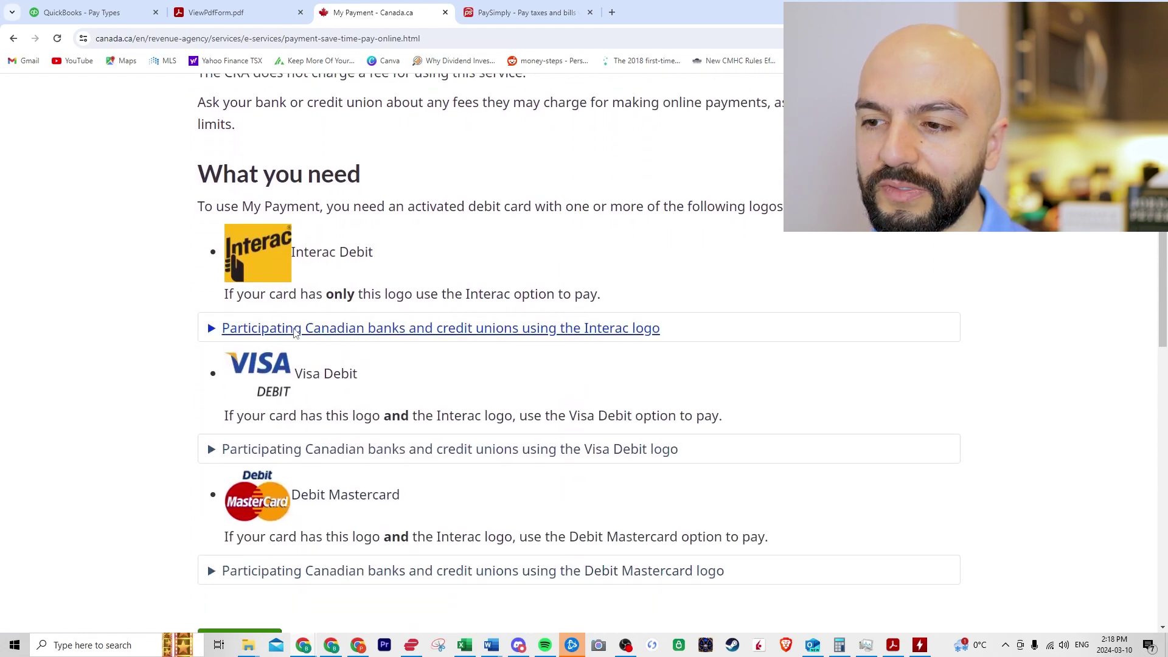
pyautogui.scroll(-2, 304, 329)
pyautogui.click(242, 489)
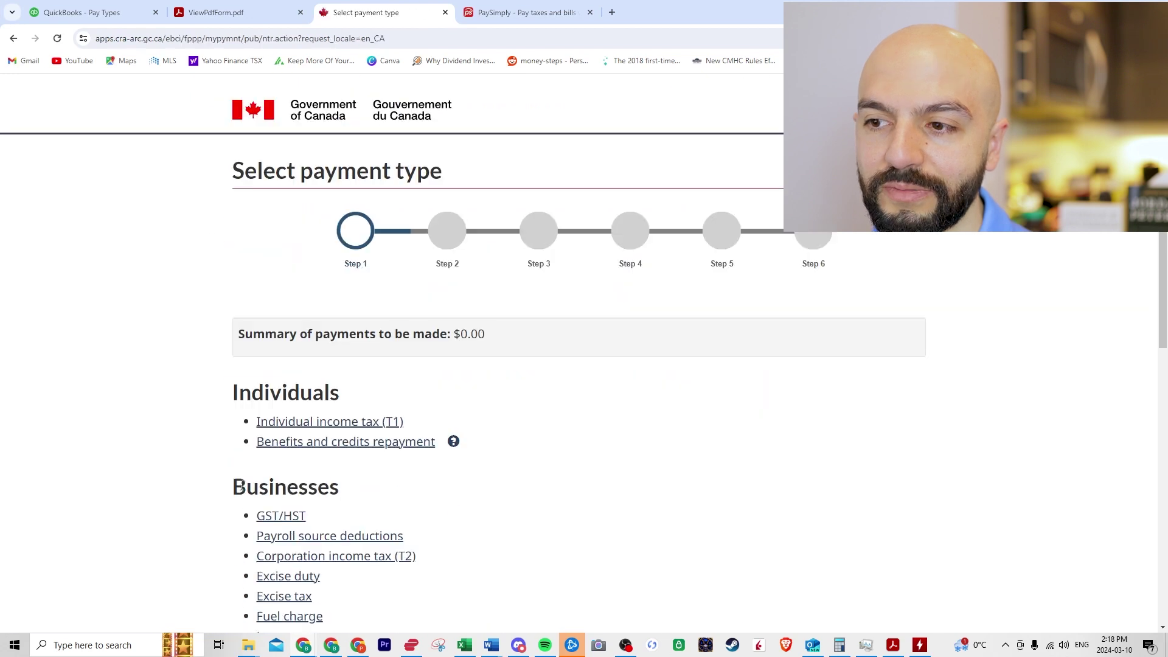
pyautogui.scroll(-1, 201, 417)
pyautogui.scroll(-1, 216, 378)
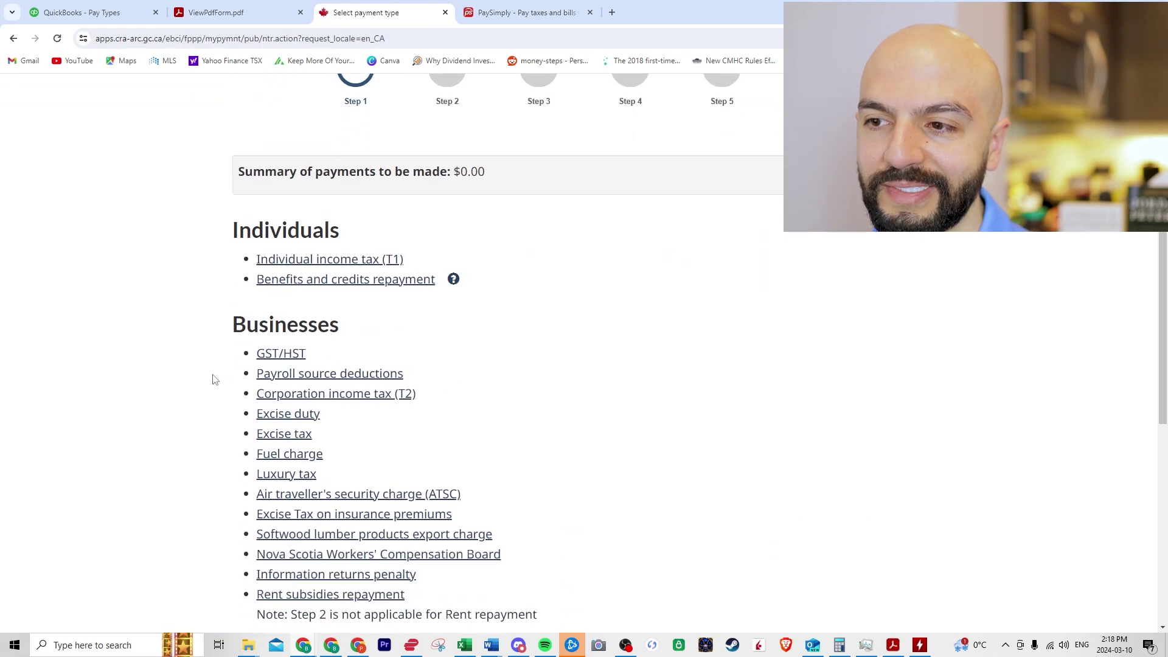
pyautogui.click(298, 373)
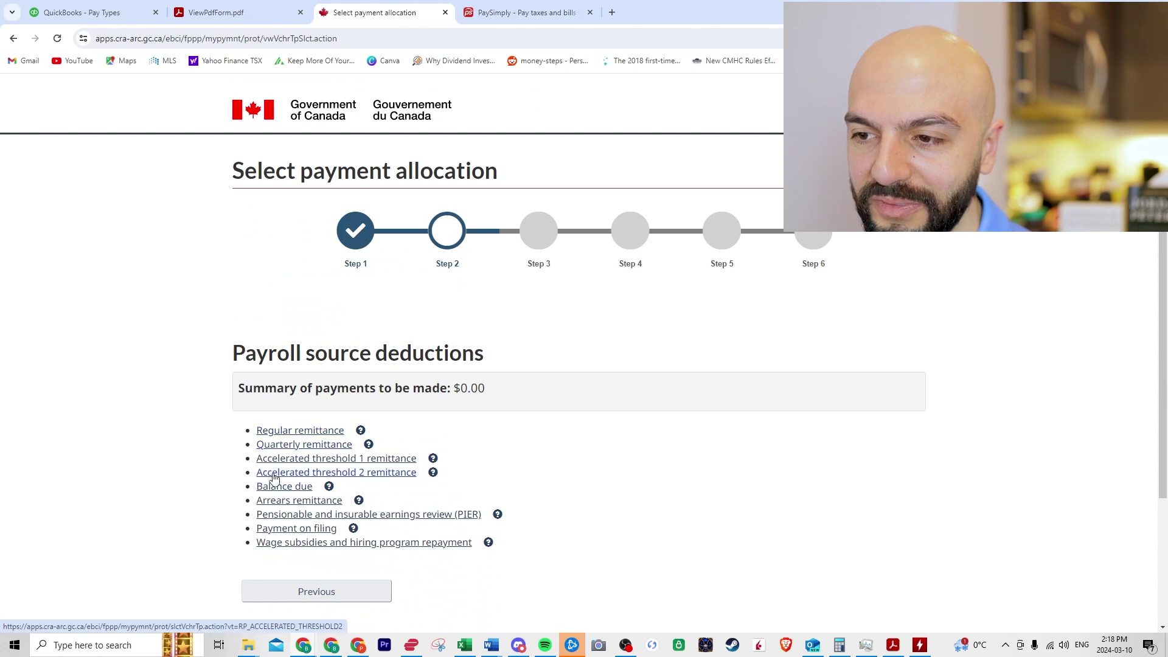
pyautogui.click(278, 431)
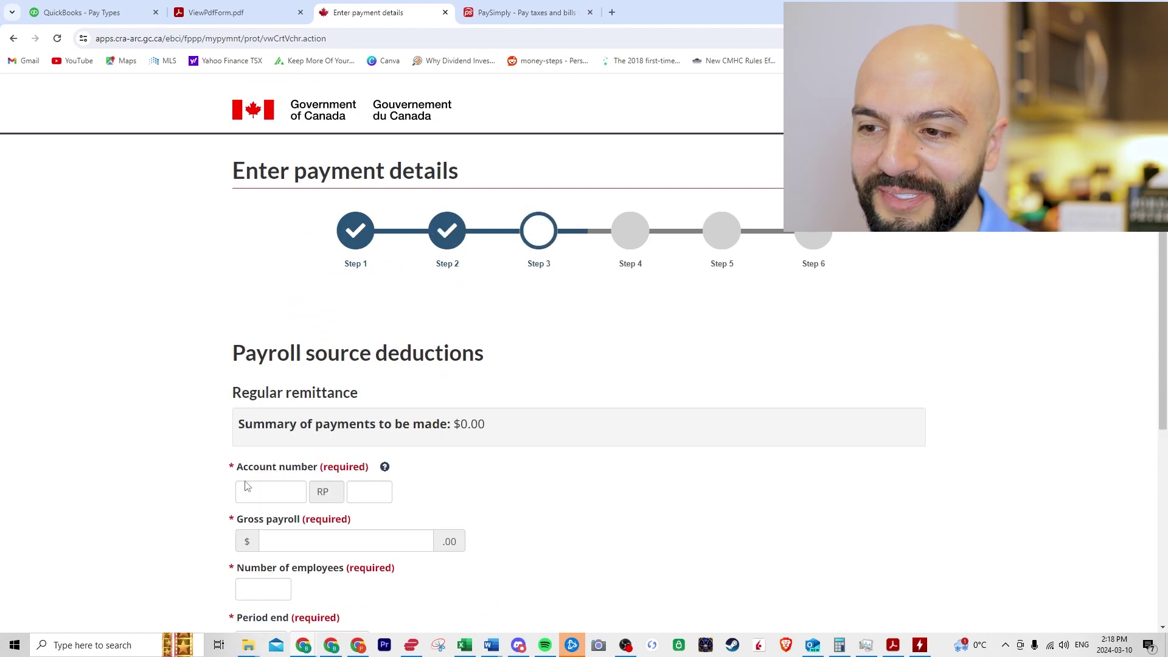
pyautogui.scroll(-1, 220, 456)
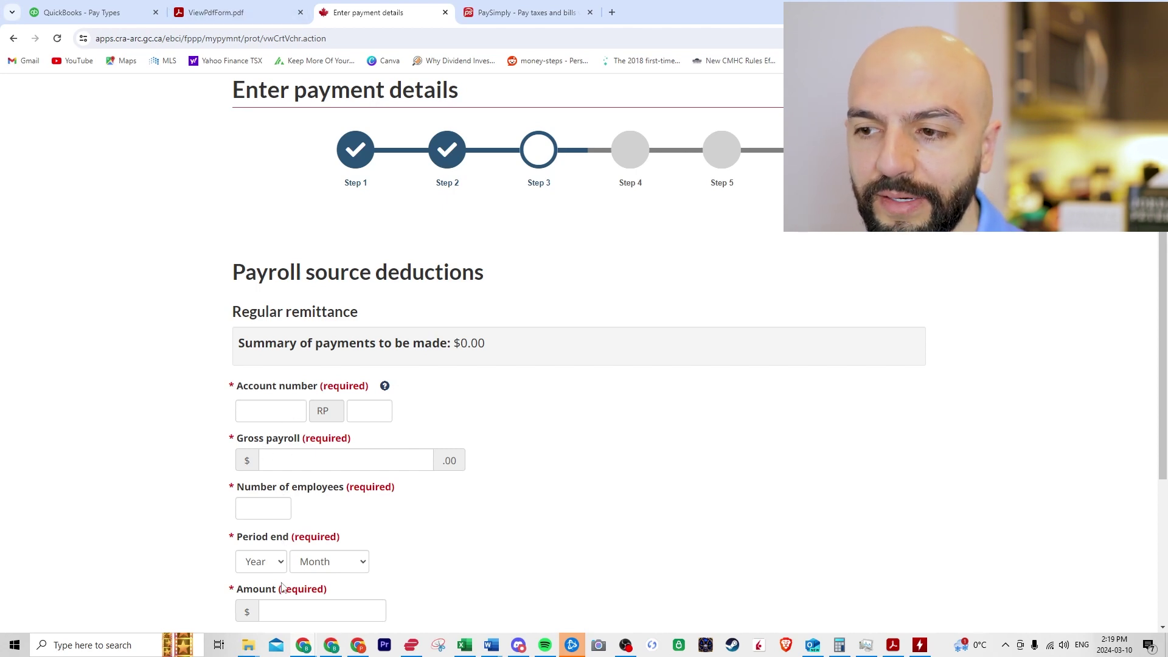
# Step: In the PD7A worksheet, check gross payroll $4,167.00, the employee count and amount paid $1,186.05
pyautogui.click(227, 13)
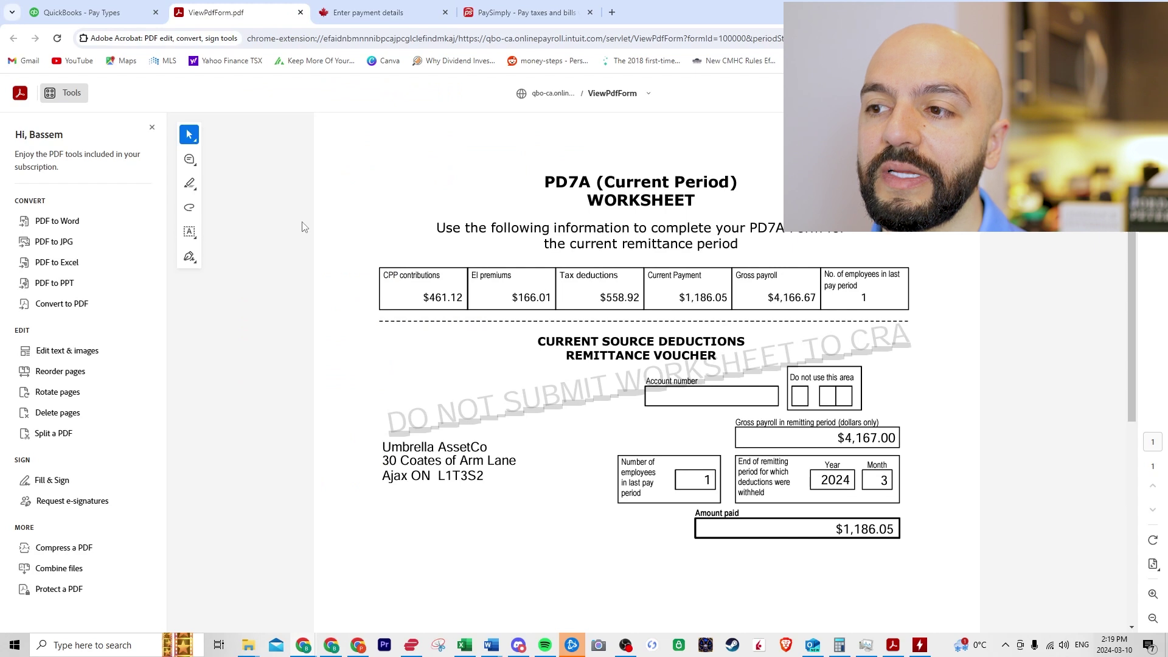
pyautogui.moveTo(839, 438); pyautogui.dragTo(897, 441)
pyautogui.moveTo(703, 481); pyautogui.dragTo(718, 482)
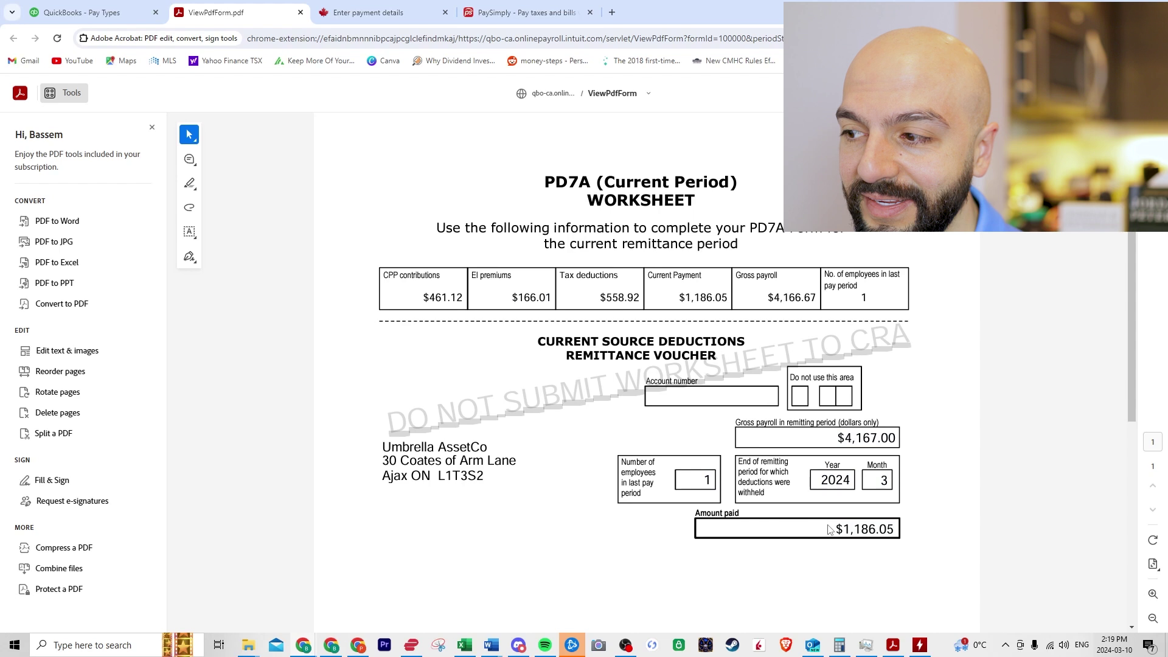
pyautogui.moveTo(827, 529); pyautogui.dragTo(891, 533)
pyautogui.click(564, 519)
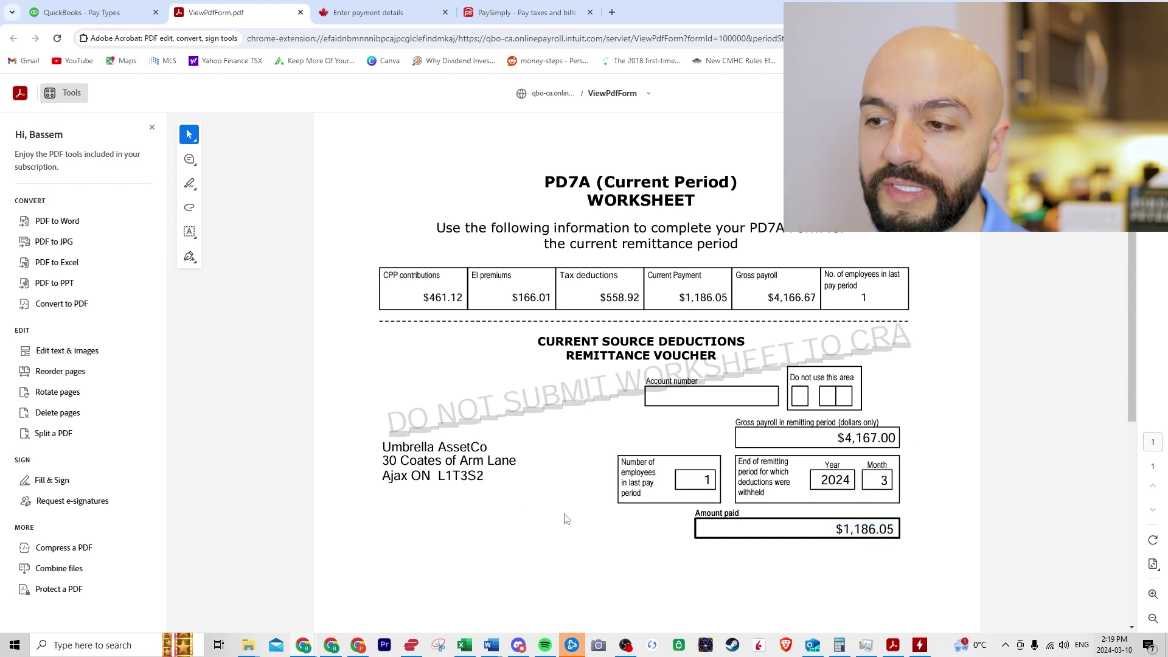
# Step: Look over the CRA payment details form, then switch to the PaySimply website
pyautogui.click(392, 15)
pyautogui.scroll(-4, 356, 459)
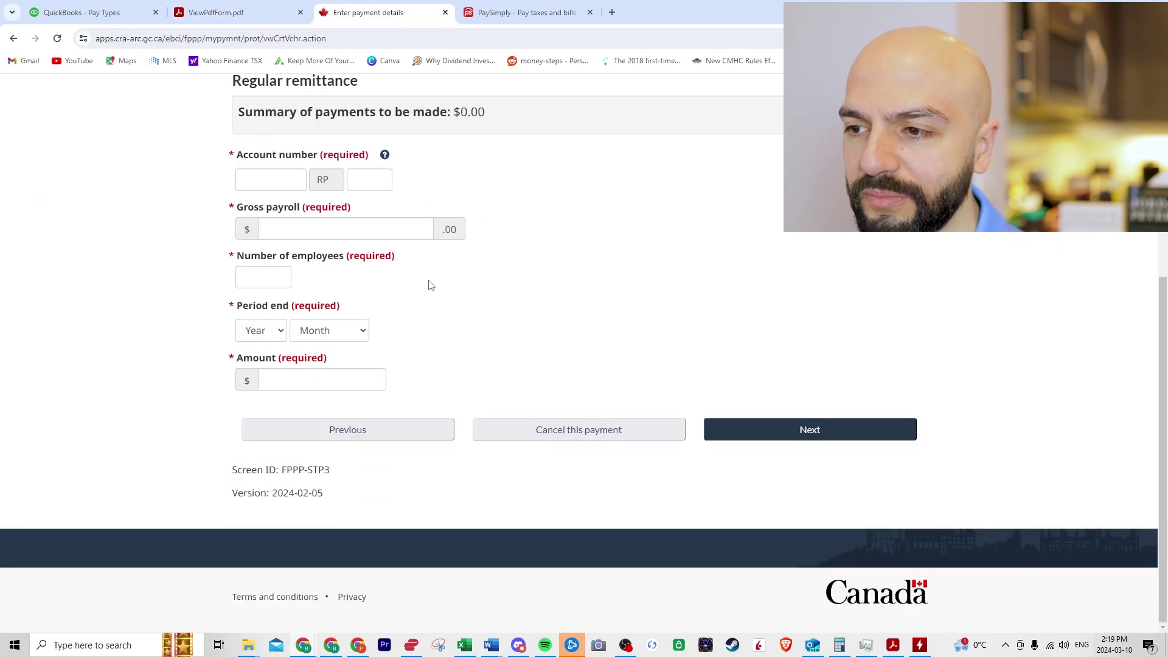
pyautogui.scroll(5, 430, 286)
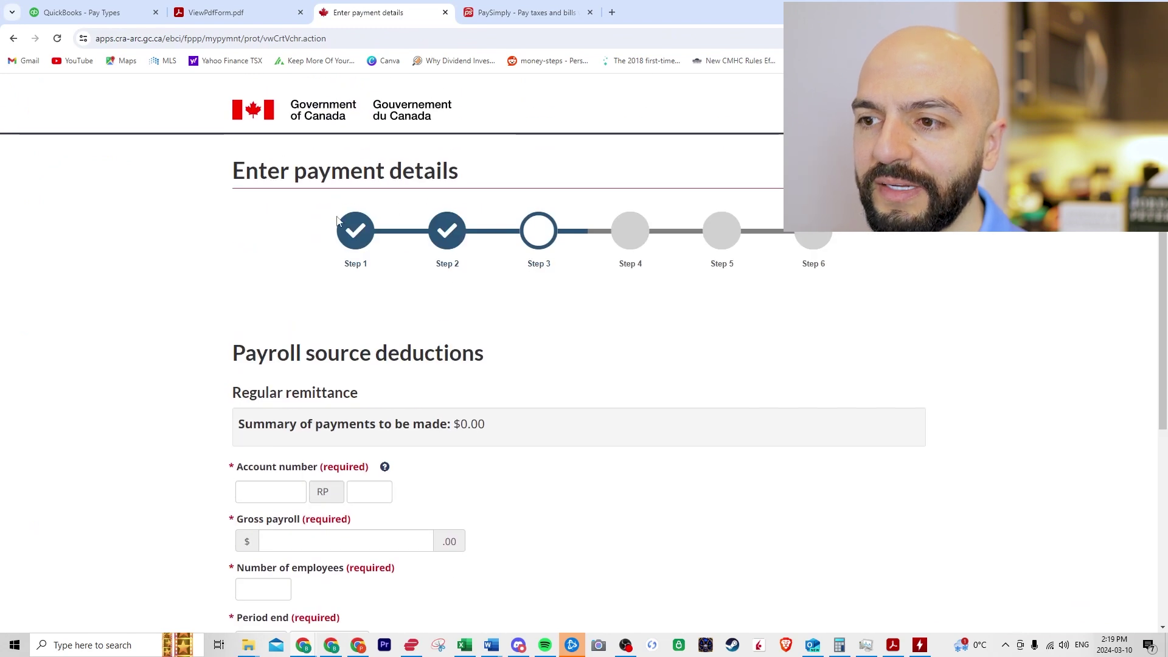
pyautogui.click(529, 18)
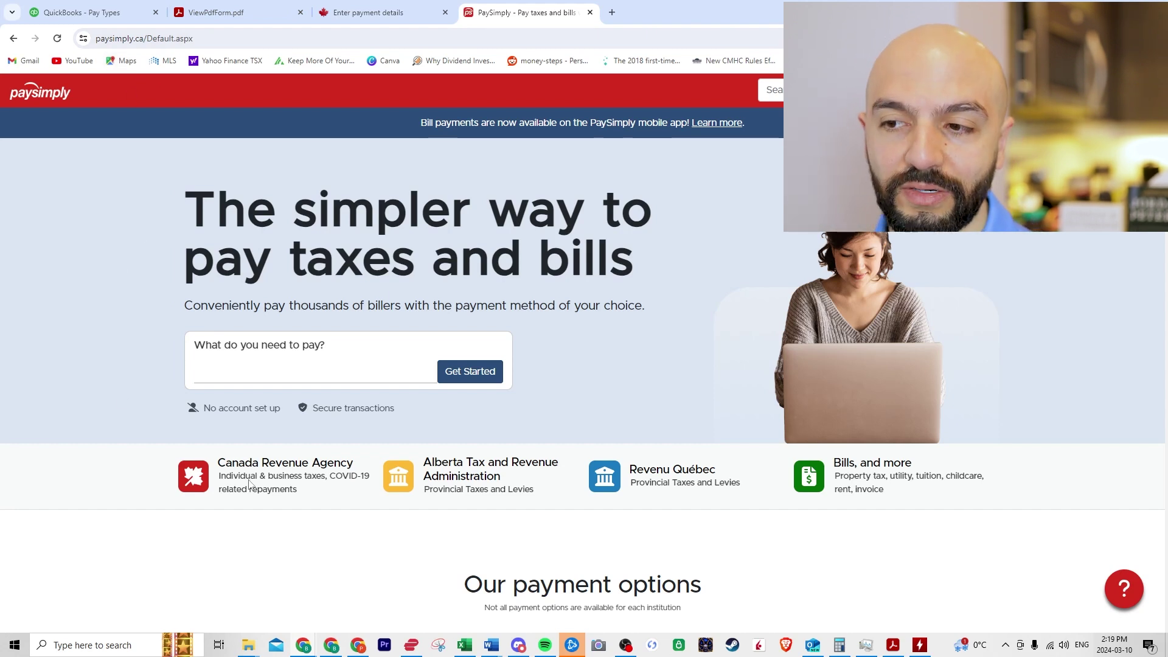
# Step: In PaySimply, choose CRA, Business Taxes, Payroll Source Deductions and Current Year to reach Taxpayer Details
pyautogui.click(291, 465)
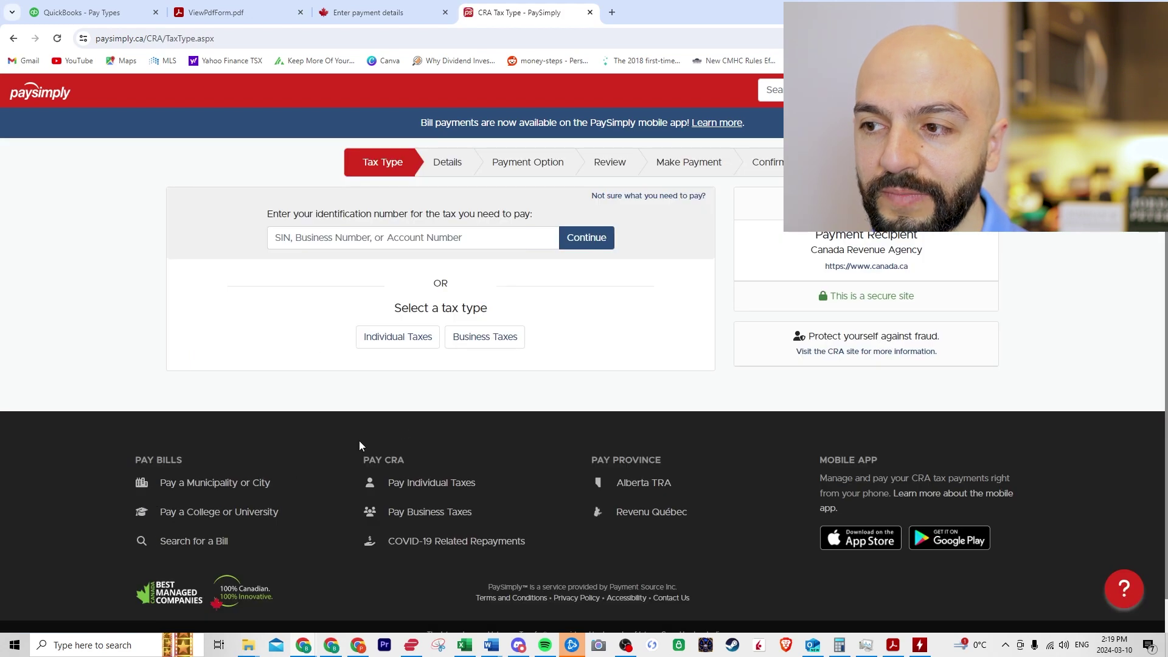
pyautogui.click(478, 337)
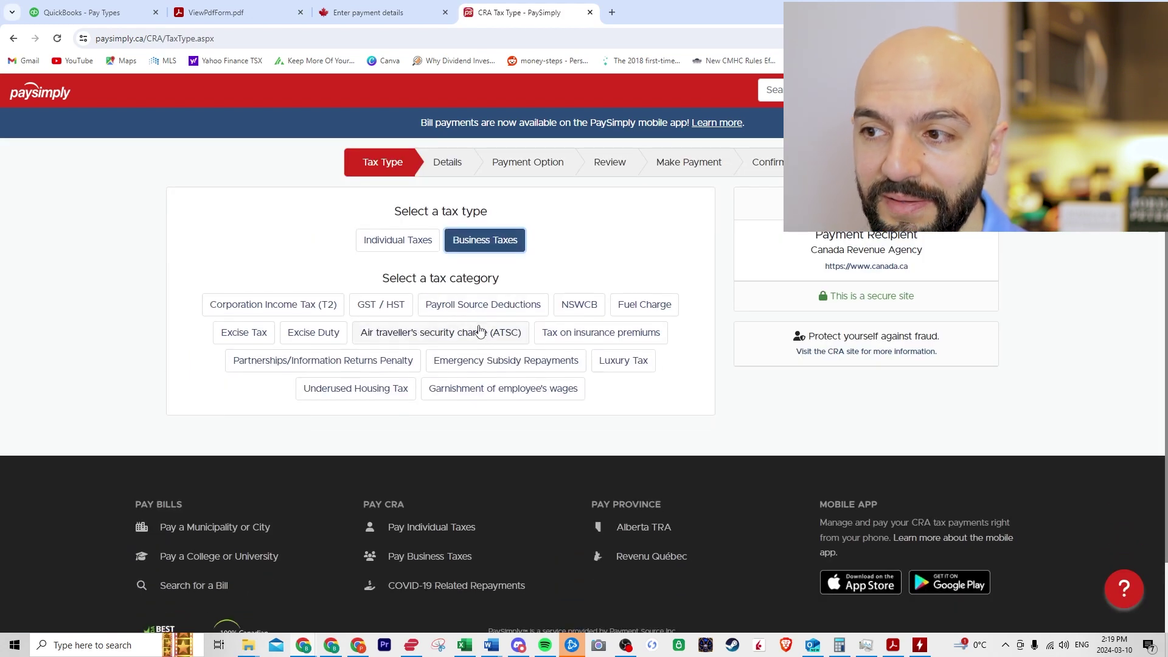
pyautogui.click(486, 312)
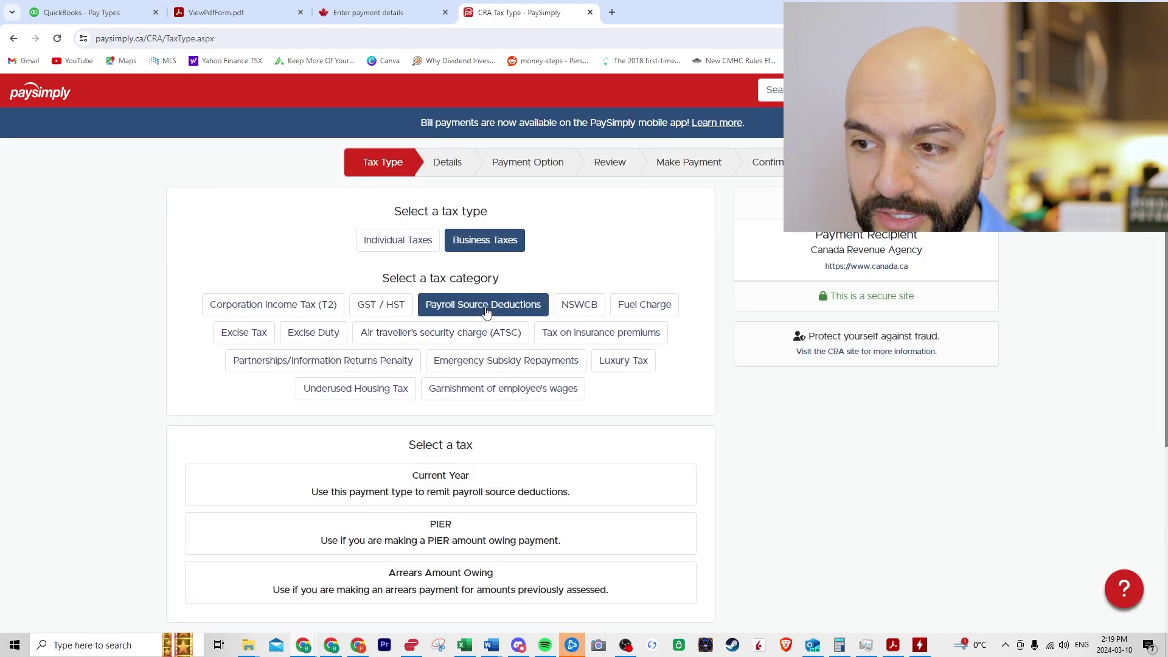
pyautogui.click(441, 477)
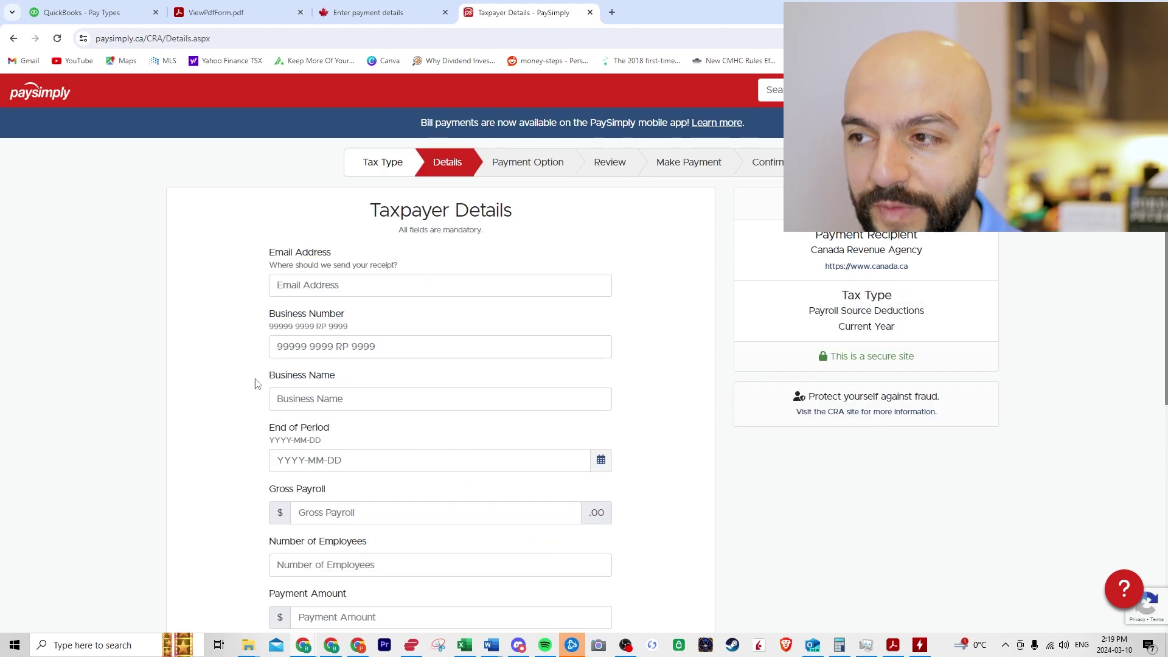
pyautogui.scroll(-1, 250, 388)
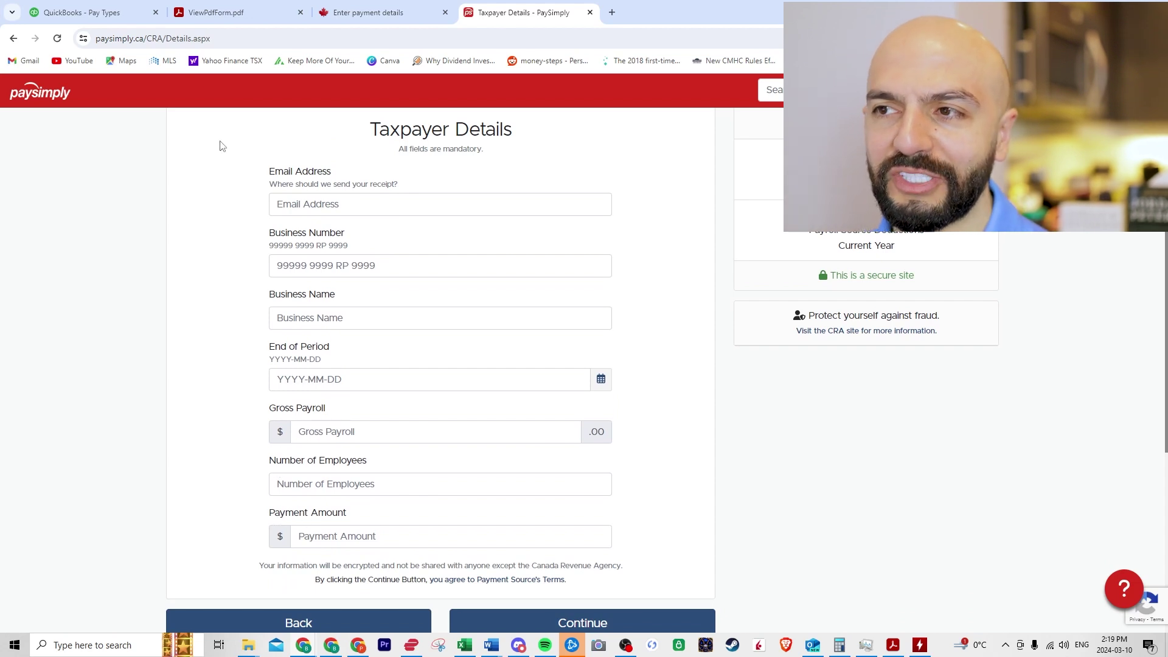
# Step: Scroll through the CRA payment details form, glance at the PD7A PDF, then return to QuickBooks
pyautogui.click(381, 4)
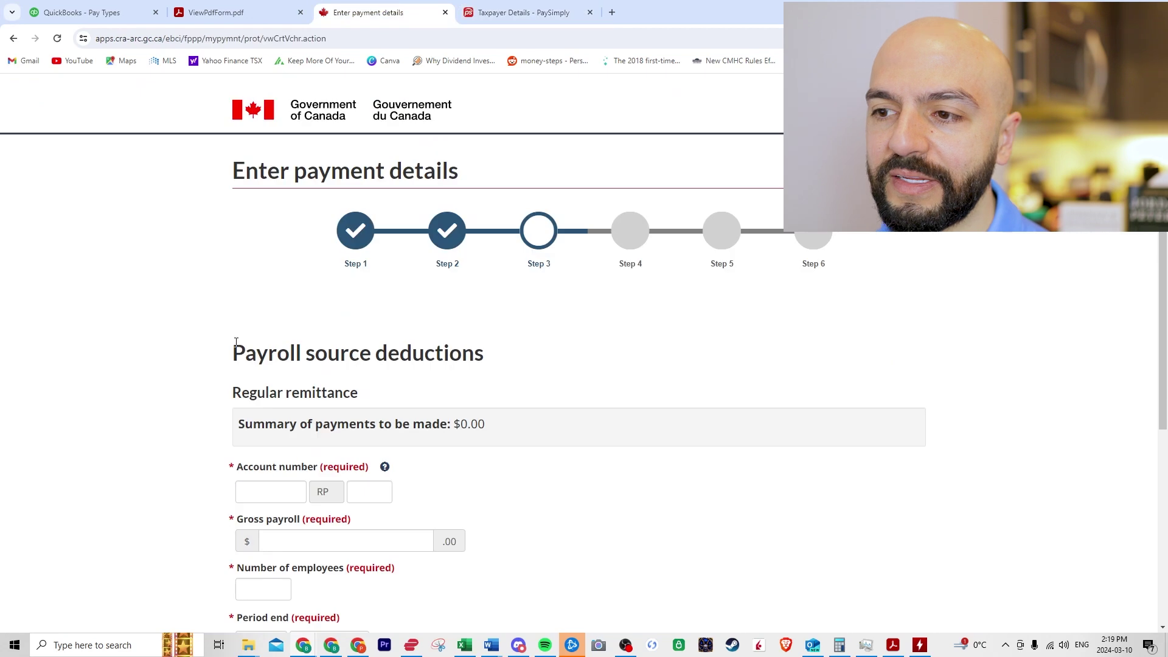
pyautogui.scroll(-3, 175, 438)
pyautogui.scroll(2, 185, 417)
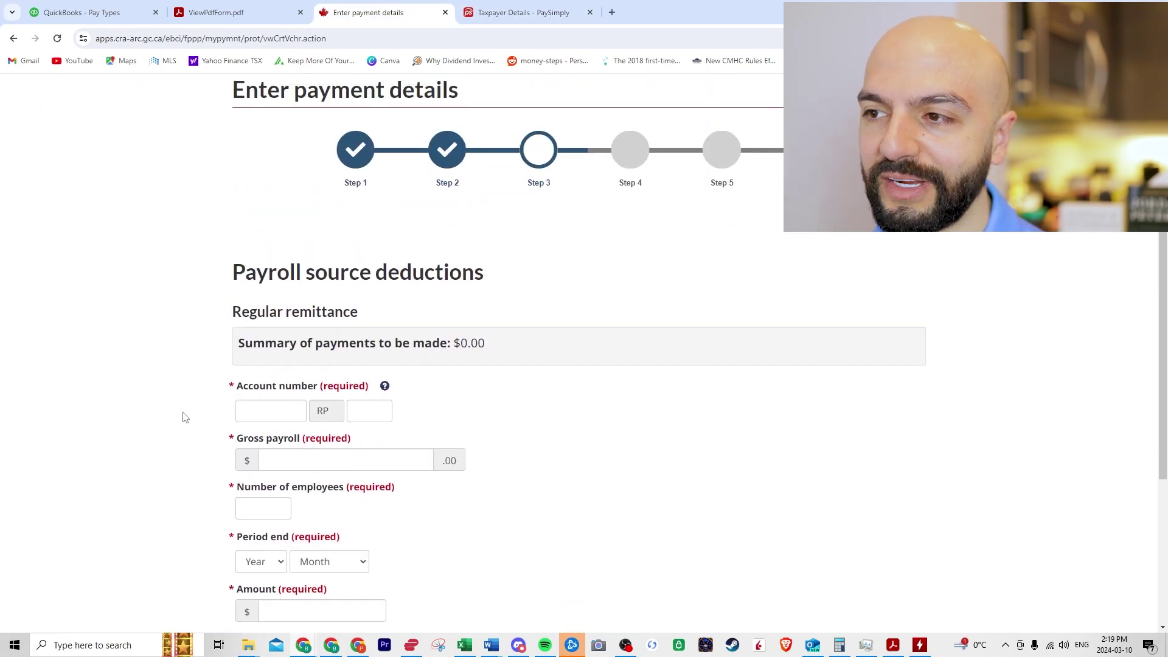
pyautogui.scroll(1, 186, 417)
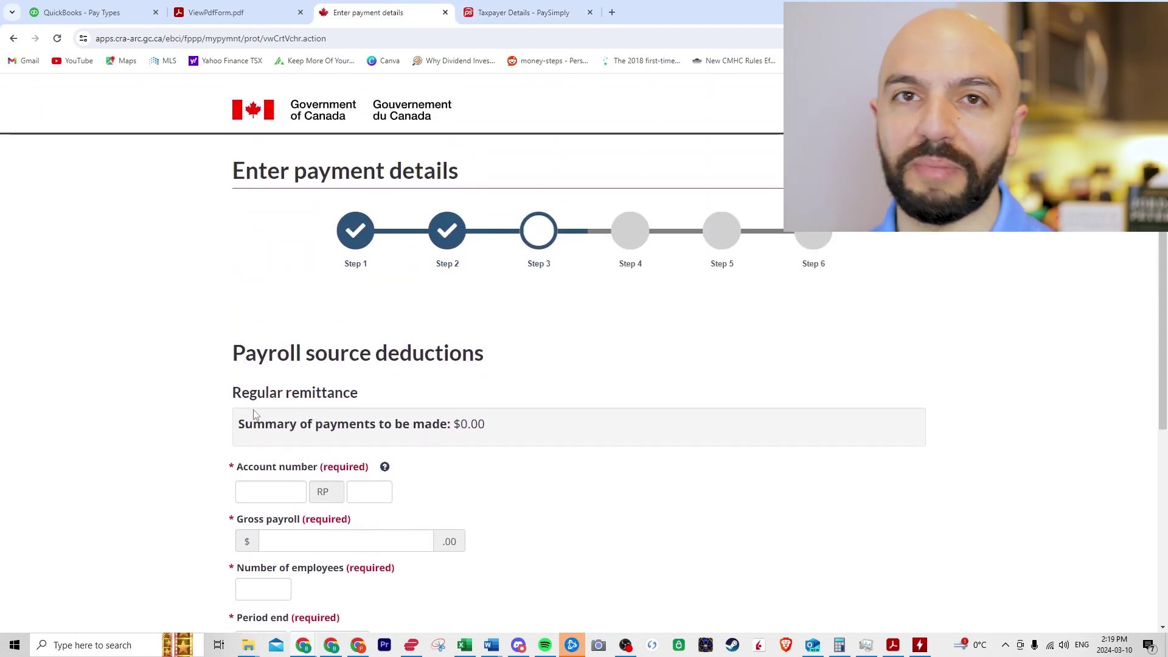
pyautogui.click(265, 6)
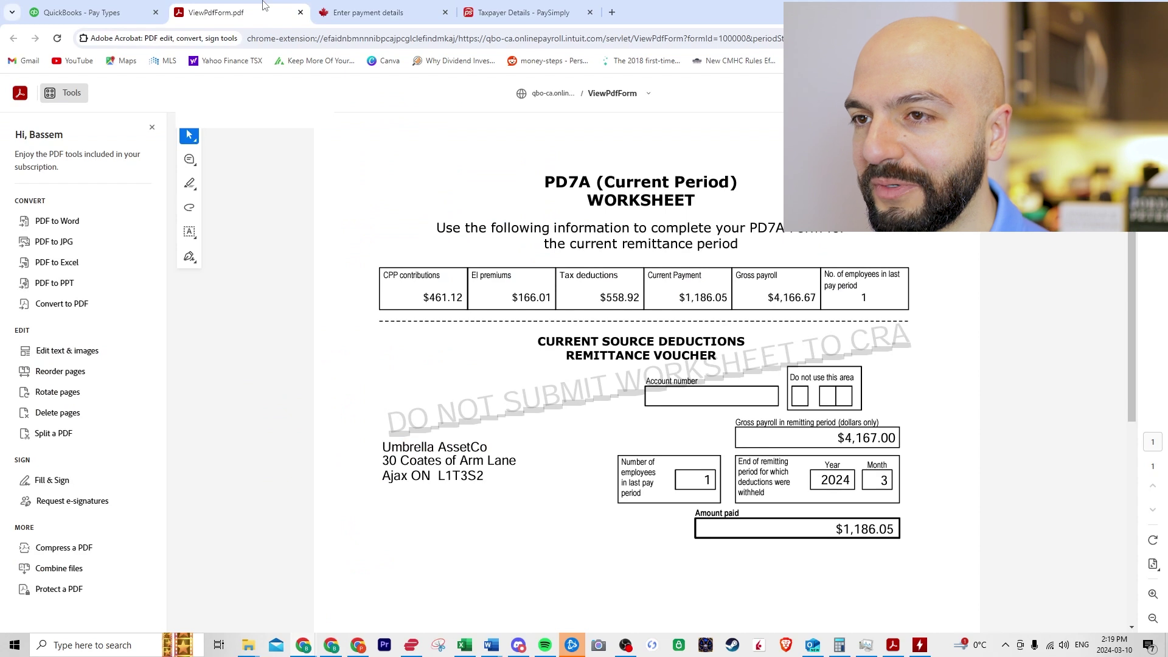
pyautogui.click(82, 13)
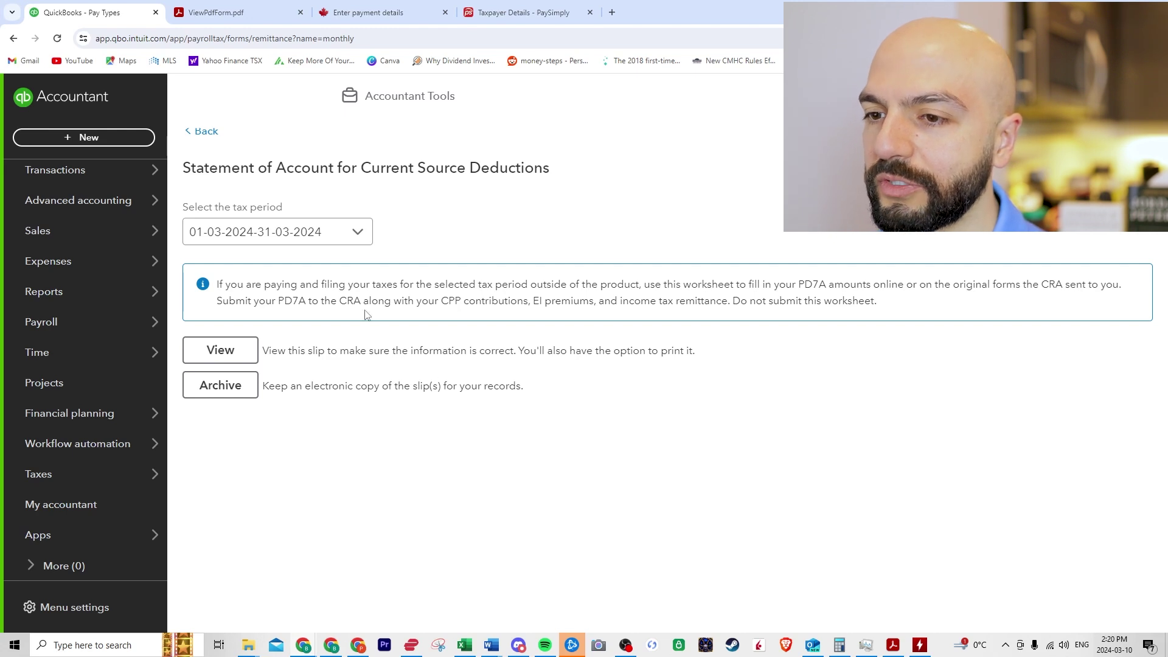
# Step: Open the test employee's profile from the payroll Employees list
pyautogui.moveTo(116, 337)
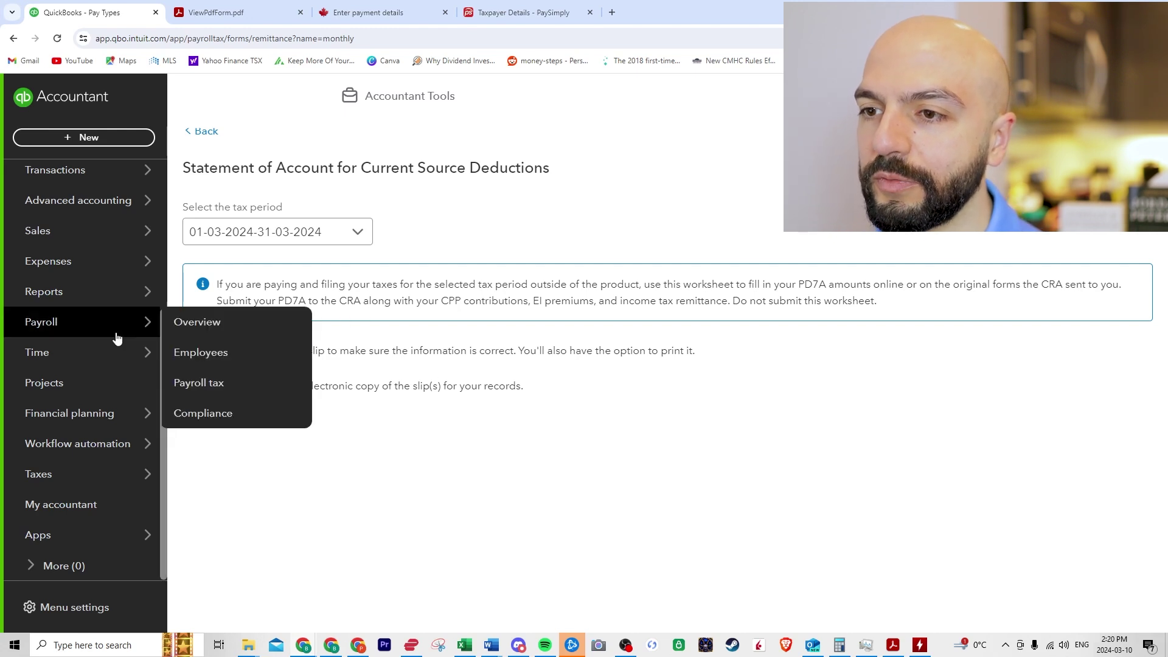
pyautogui.click(234, 356)
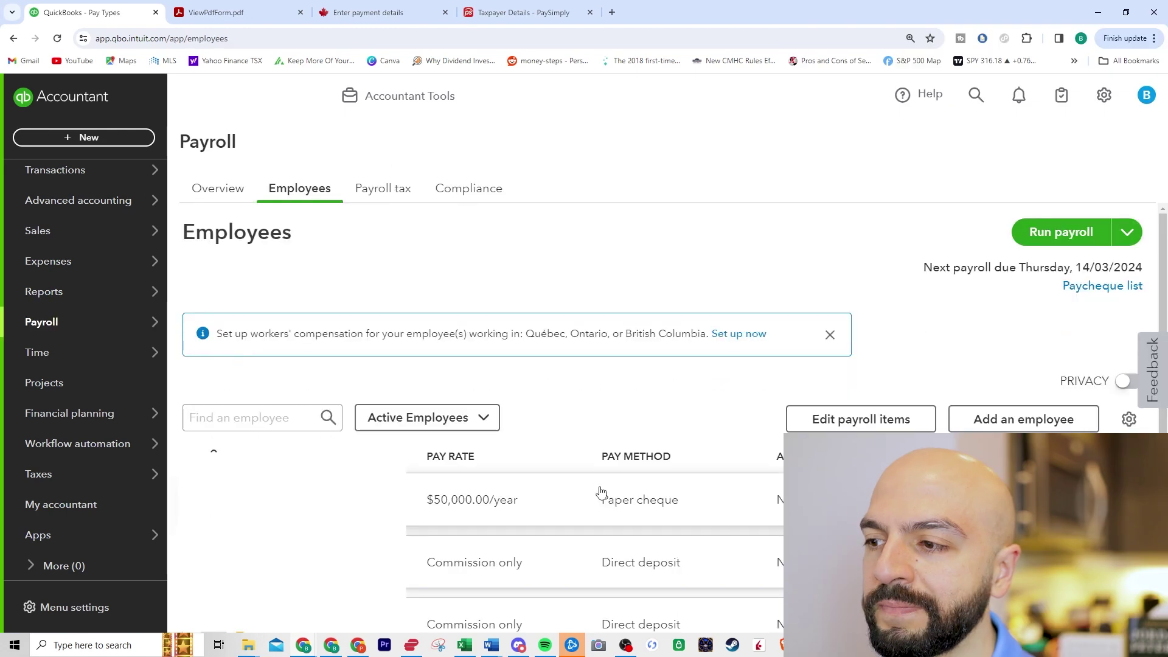
pyautogui.click(609, 509)
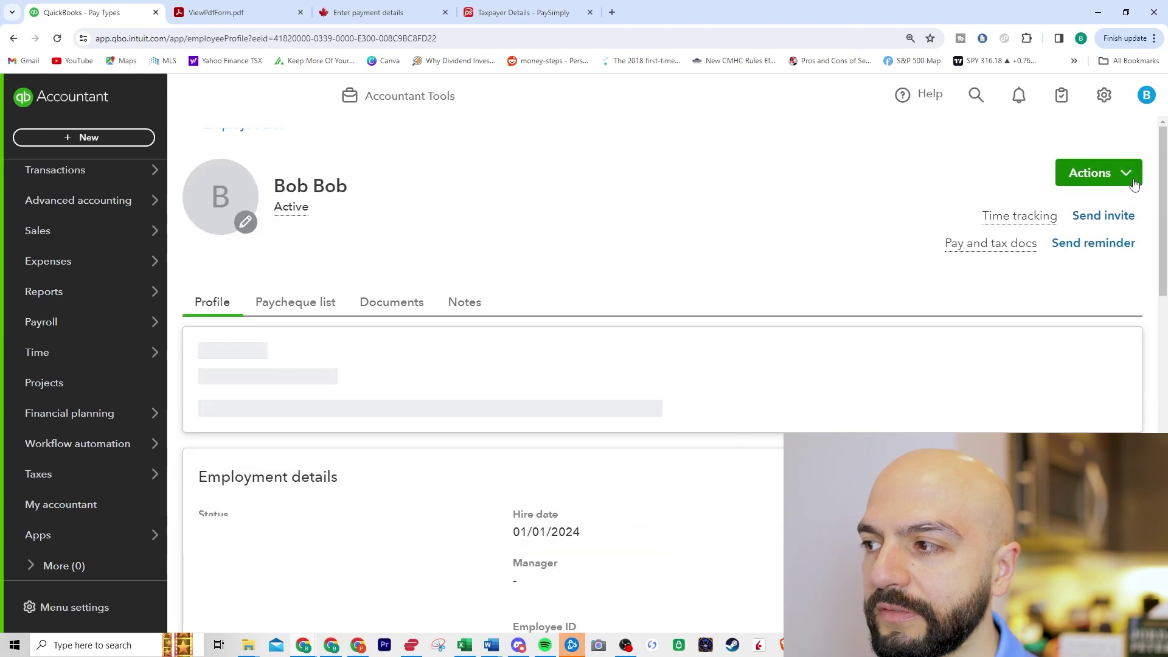
# Step: Try Delete employee and, when it is refused because he was paid, choose Change status instead
pyautogui.click(1125, 172)
pyautogui.click(1082, 237)
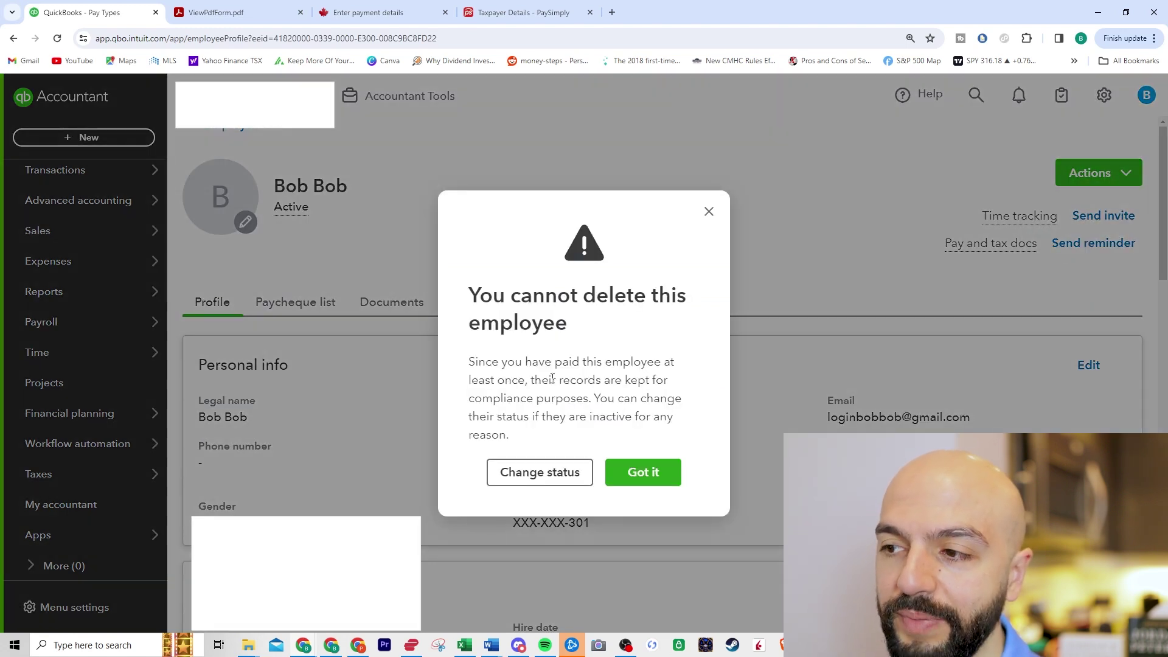
pyautogui.click(547, 472)
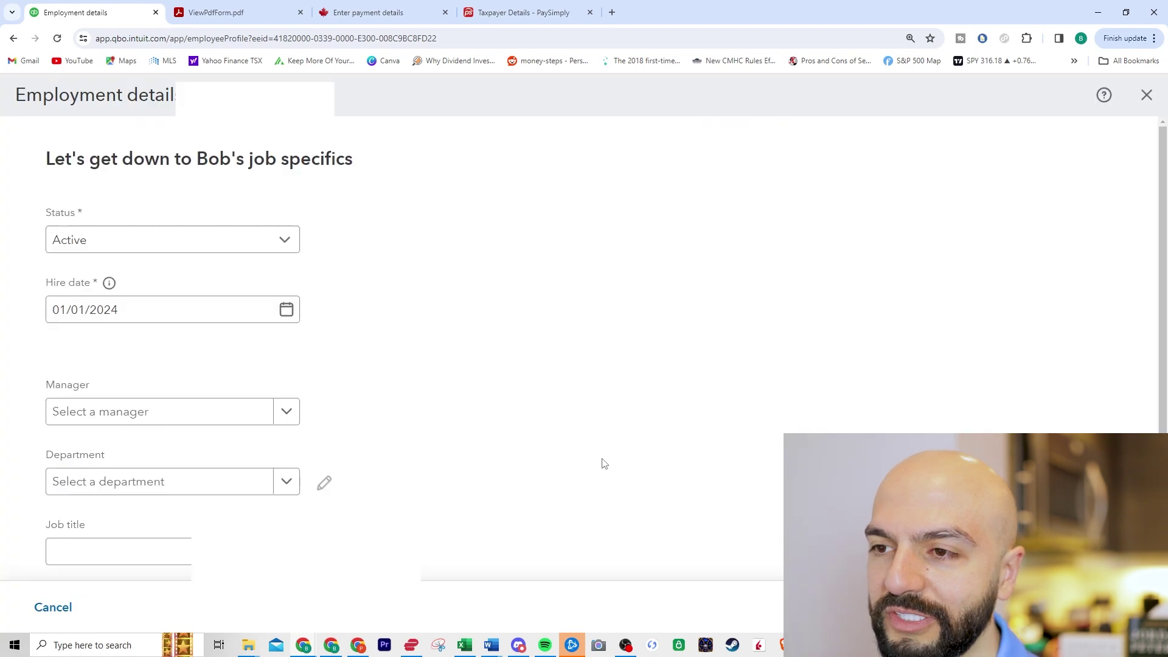
# Step: Set the employee to Terminated, last day 10/03/2024, reason E00 - Quit, and postpone the ROE
pyautogui.click(287, 240)
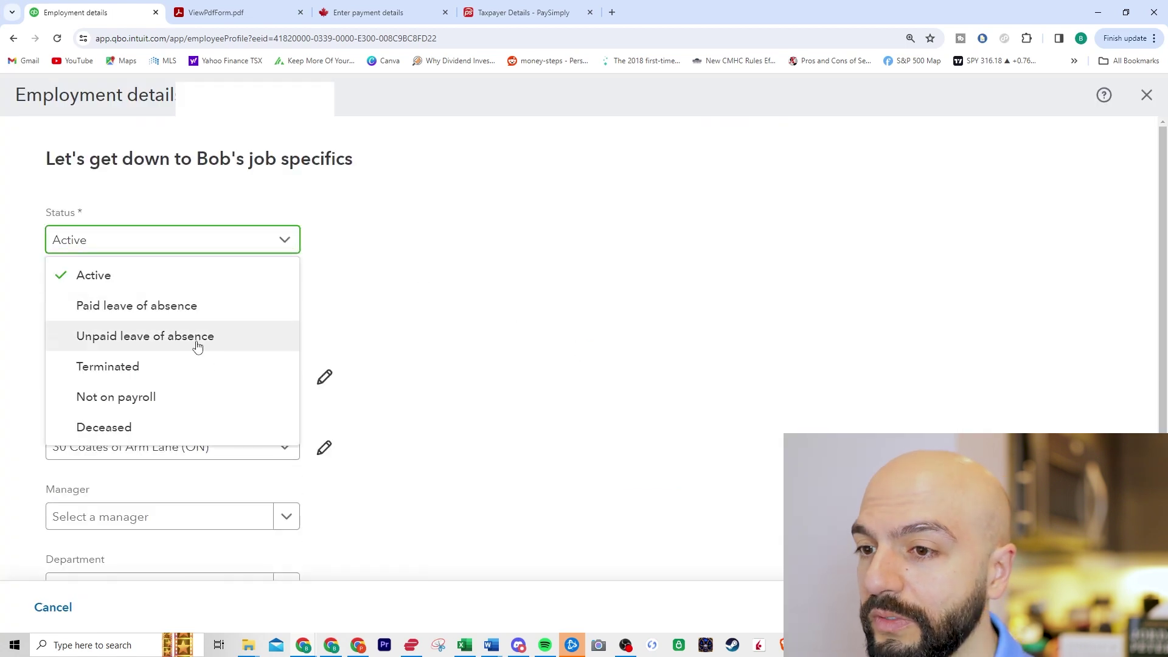
pyautogui.click(135, 372)
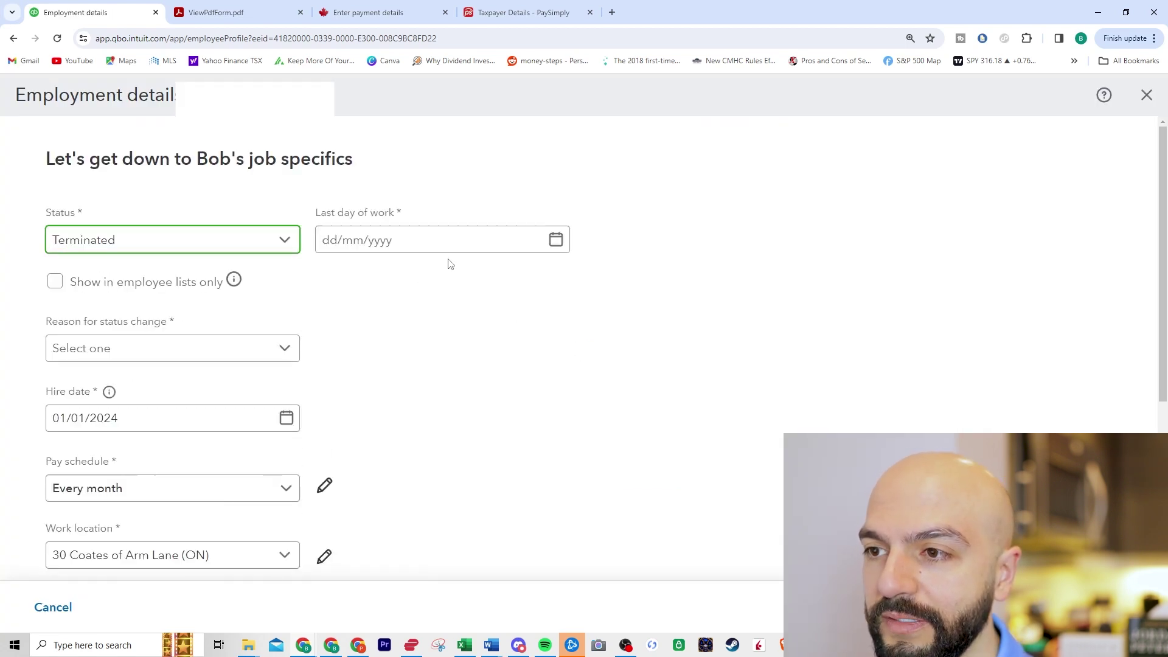
pyautogui.click(553, 242)
pyautogui.click(338, 381)
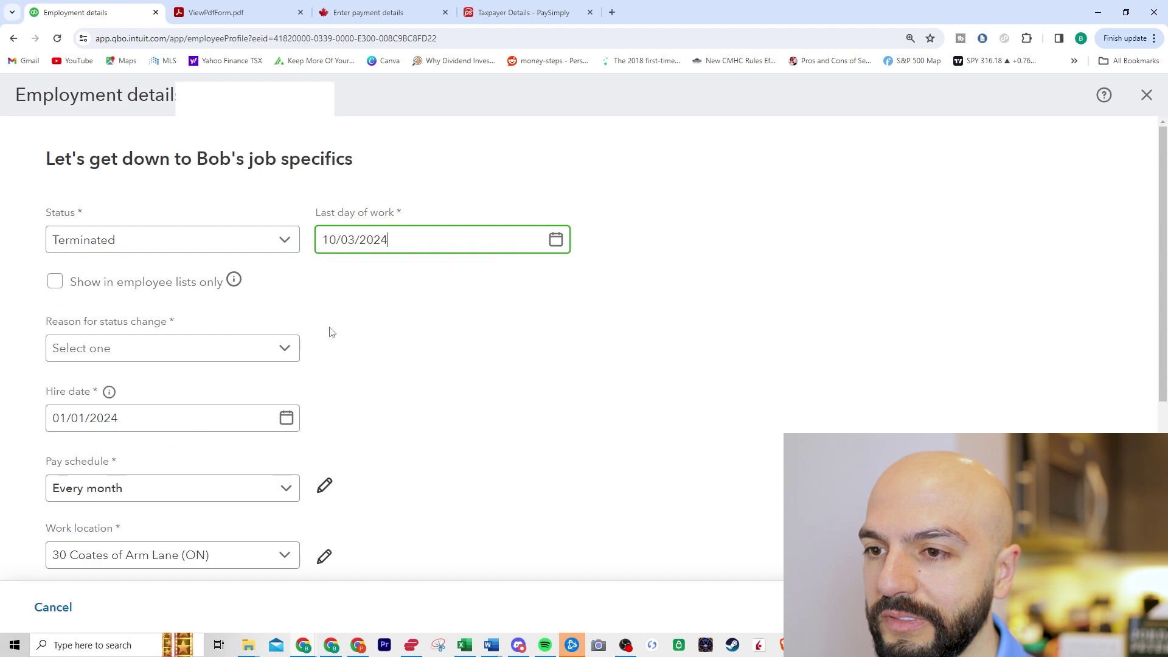
pyautogui.click(277, 345)
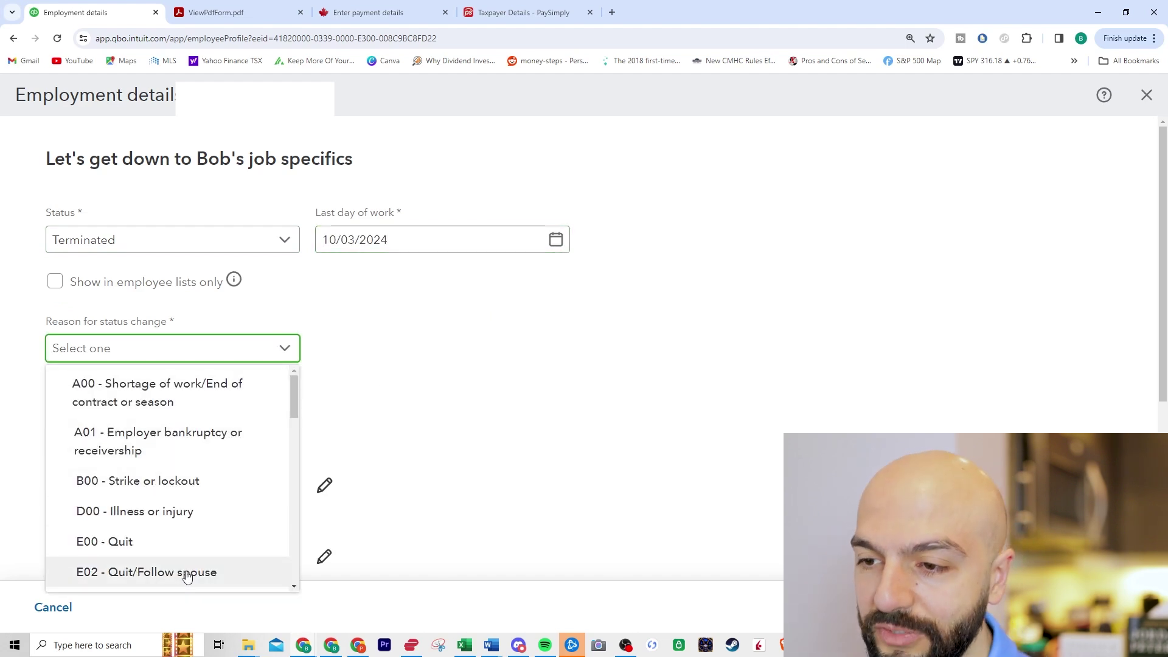
pyautogui.click(211, 542)
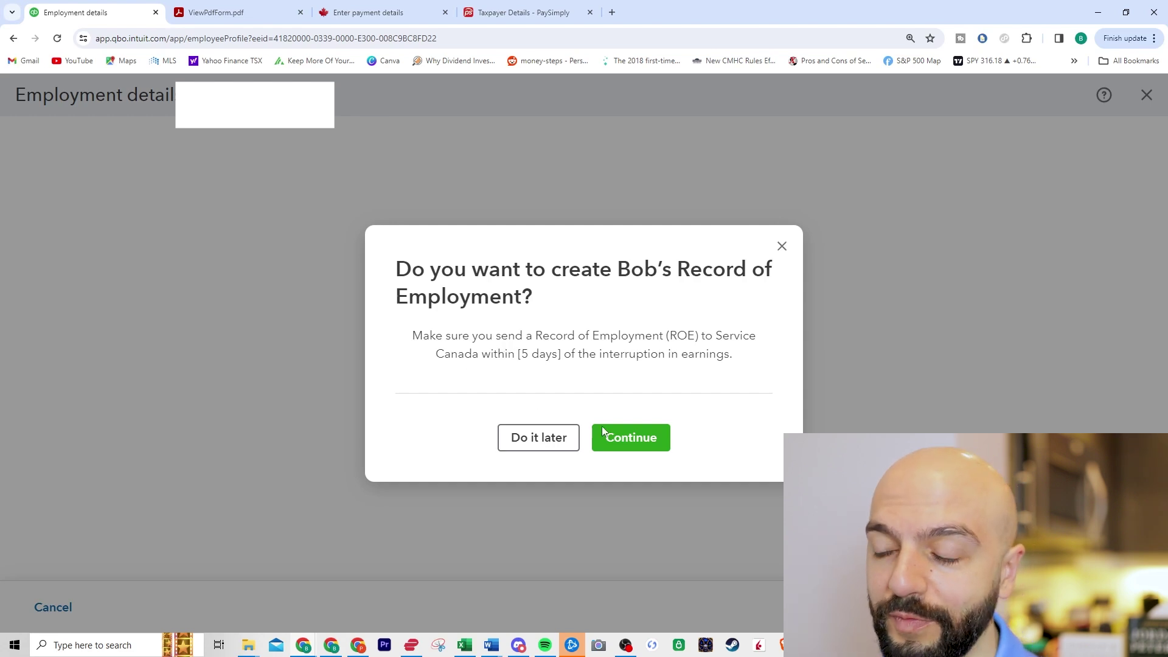
pyautogui.click(538, 442)
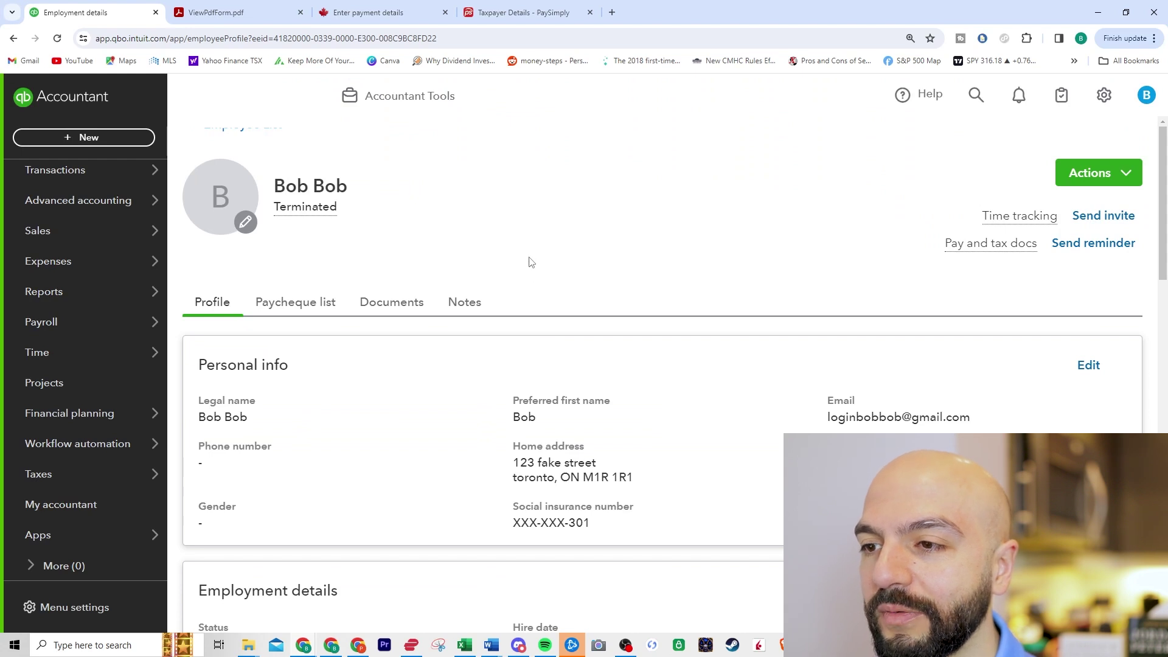
# Step: Delete the test employee's 15/03/2024 paycheque using Make adjustment > Delete, and confirm
pyautogui.click(302, 310)
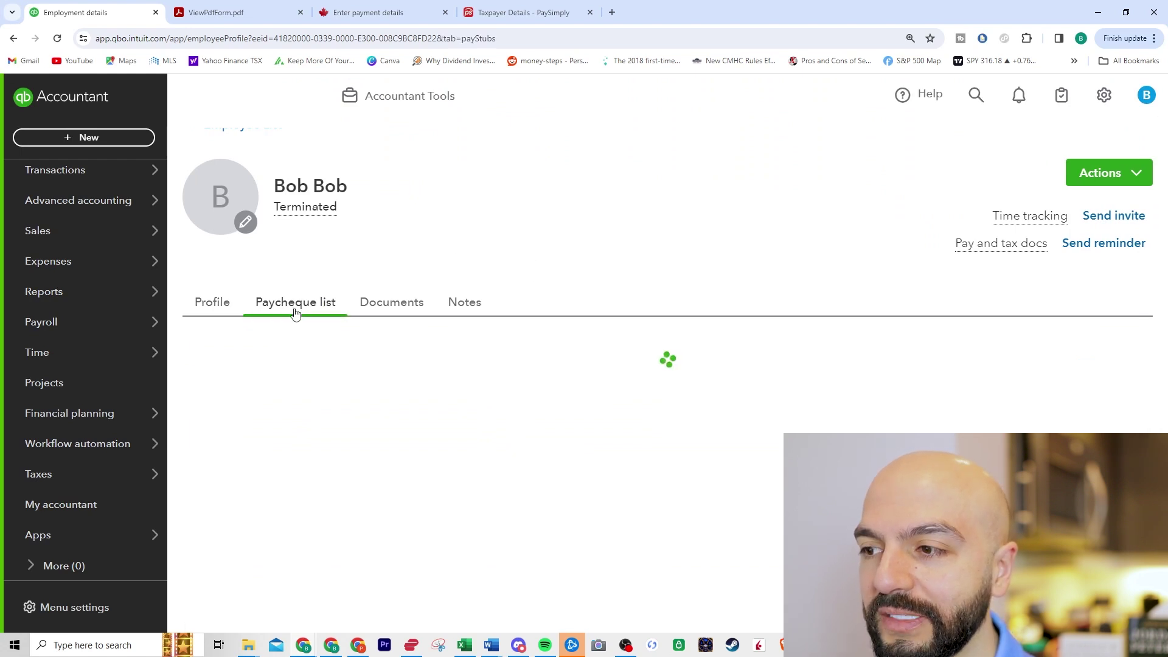
pyautogui.click(221, 464)
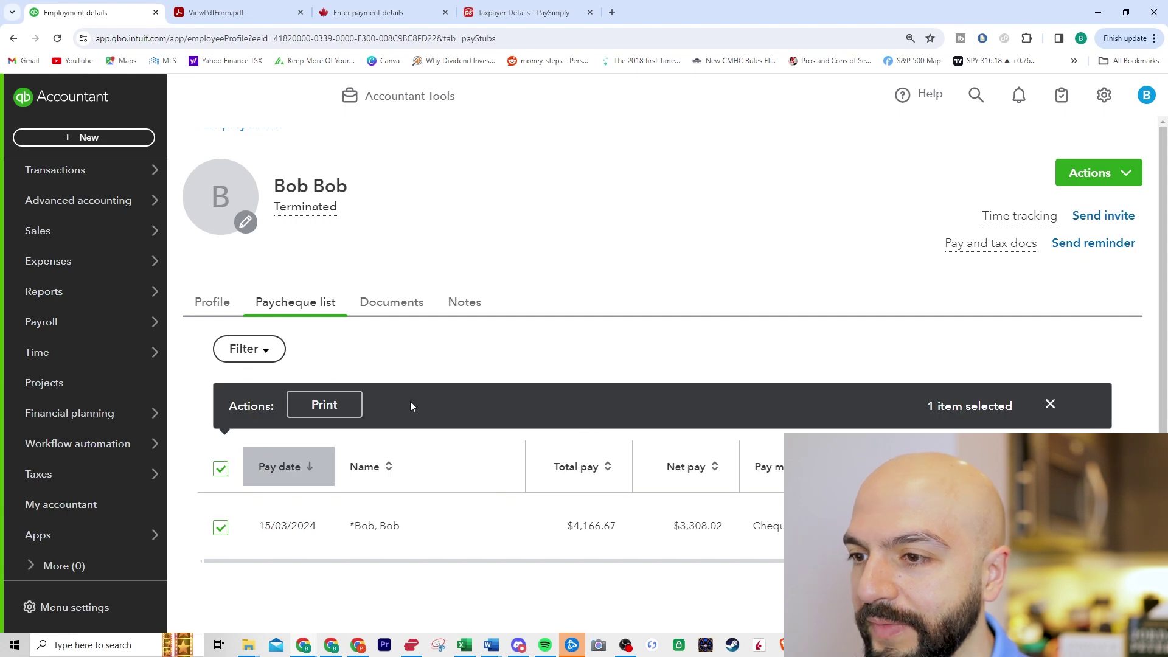
pyautogui.click(1088, 172)
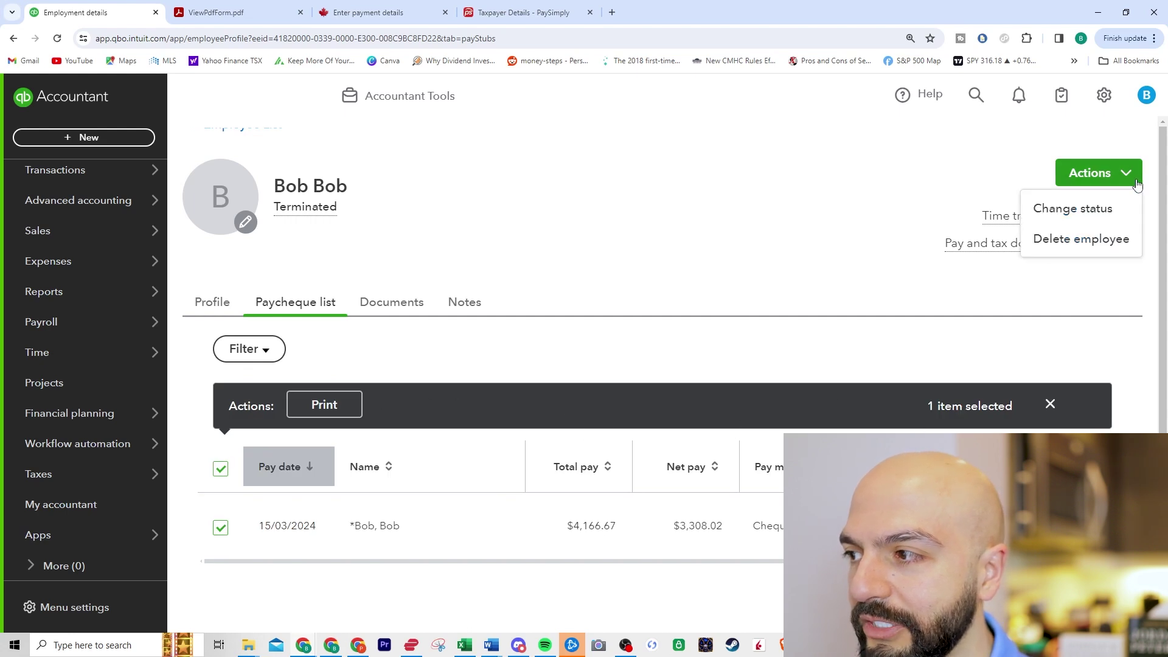
pyautogui.click(590, 525)
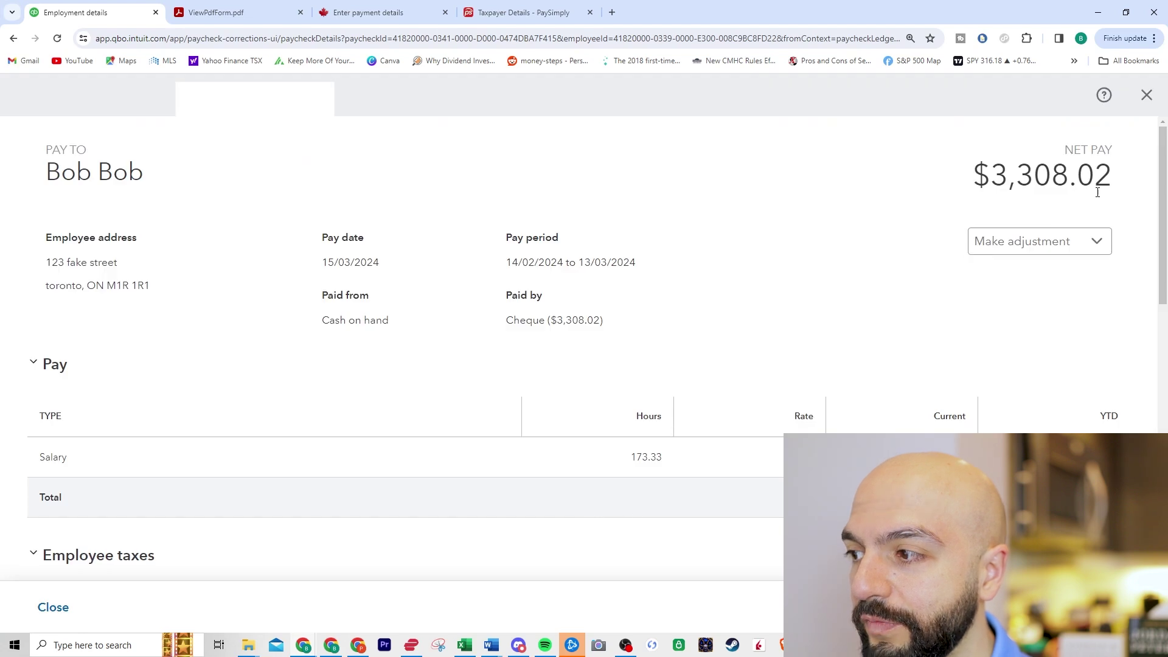
pyautogui.click(994, 244)
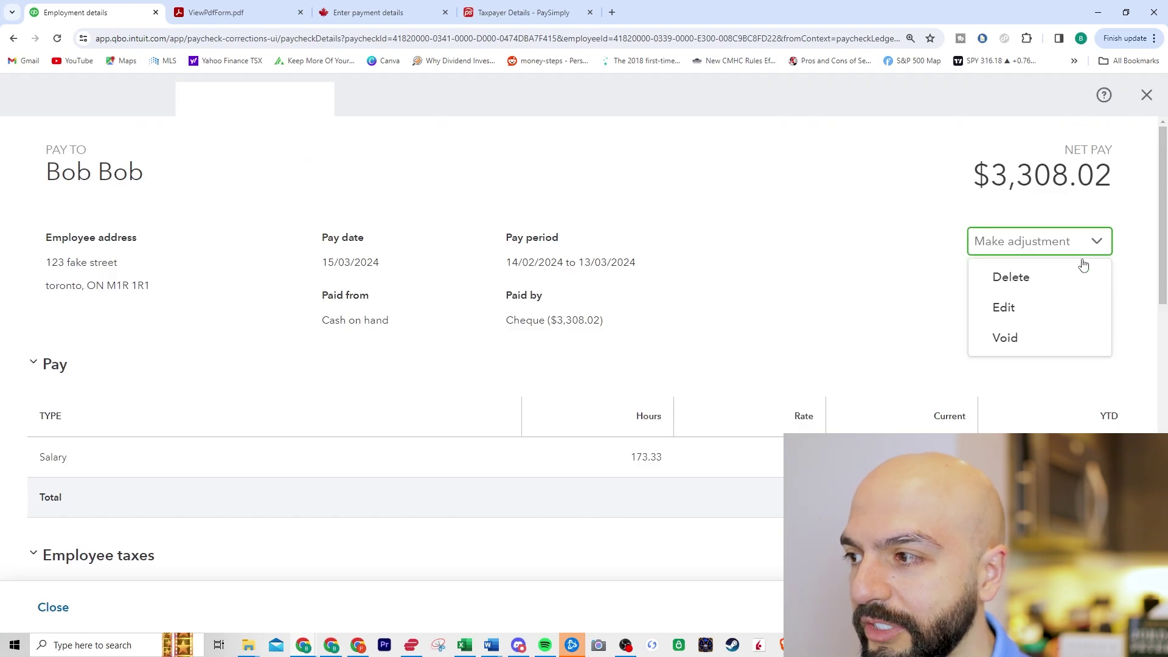
pyautogui.click(1011, 278)
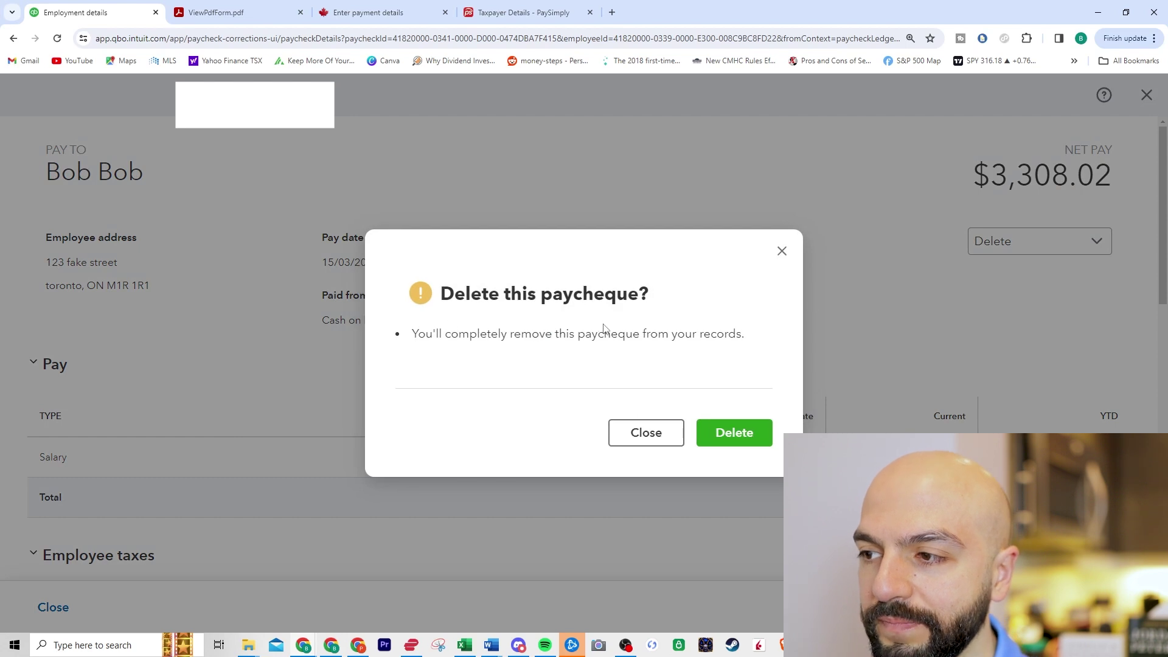
pyautogui.click(730, 441)
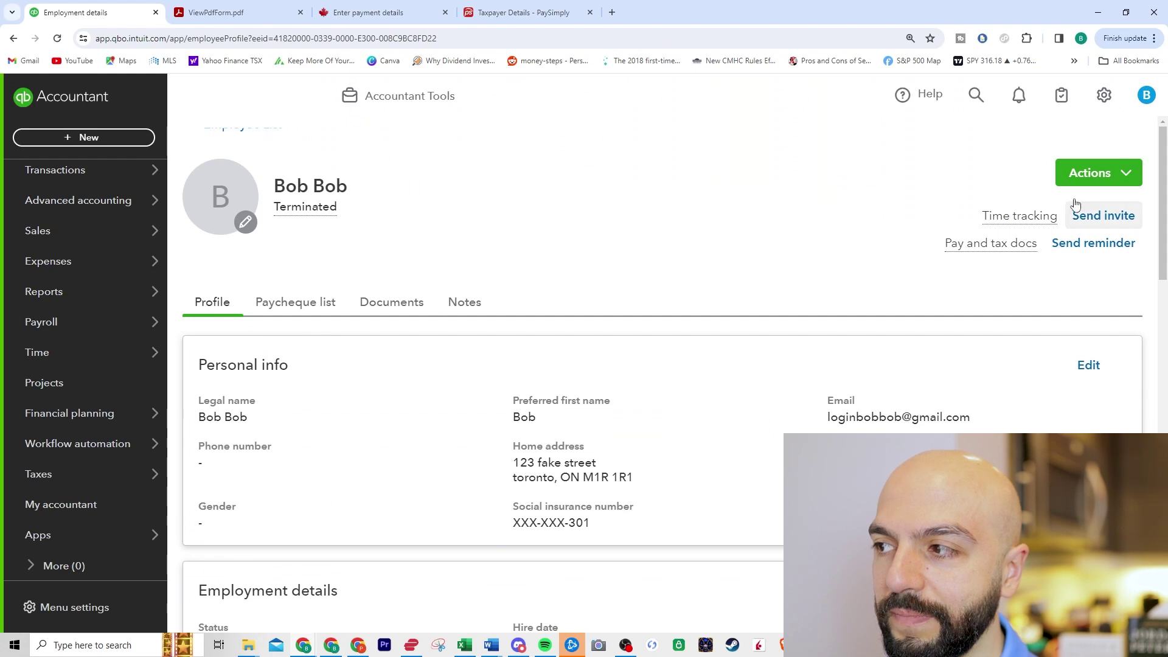
# Step: Delete the terminated test employee from Actions and confirm the permanent deletion
pyautogui.click(1089, 175)
pyautogui.click(1084, 246)
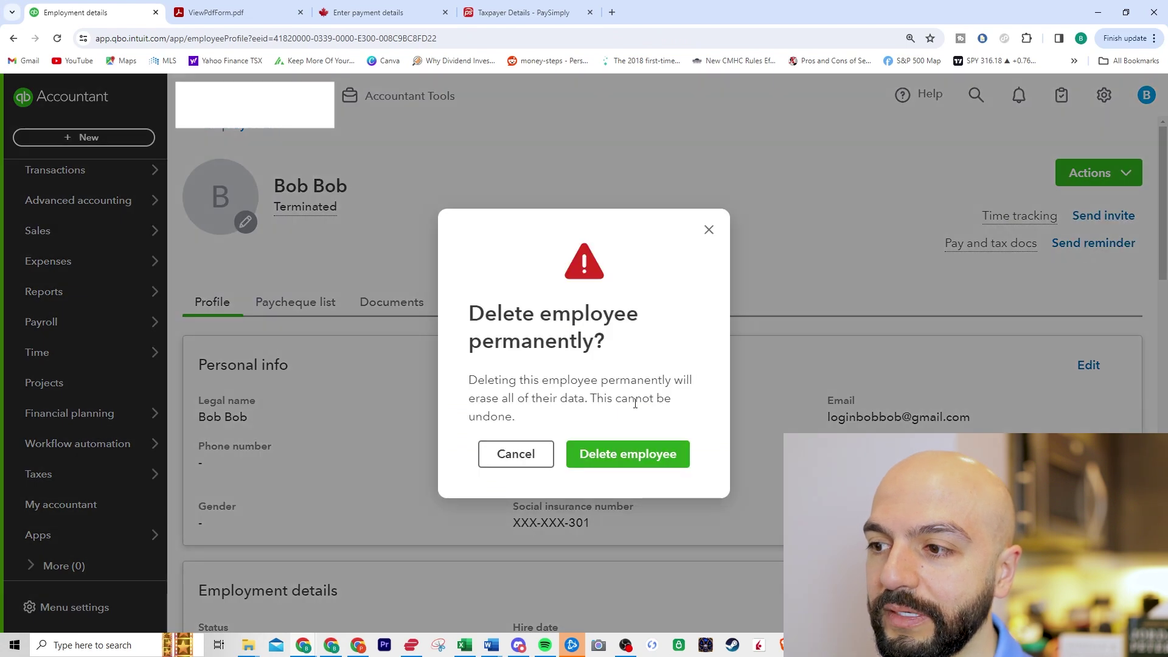
pyautogui.click(627, 461)
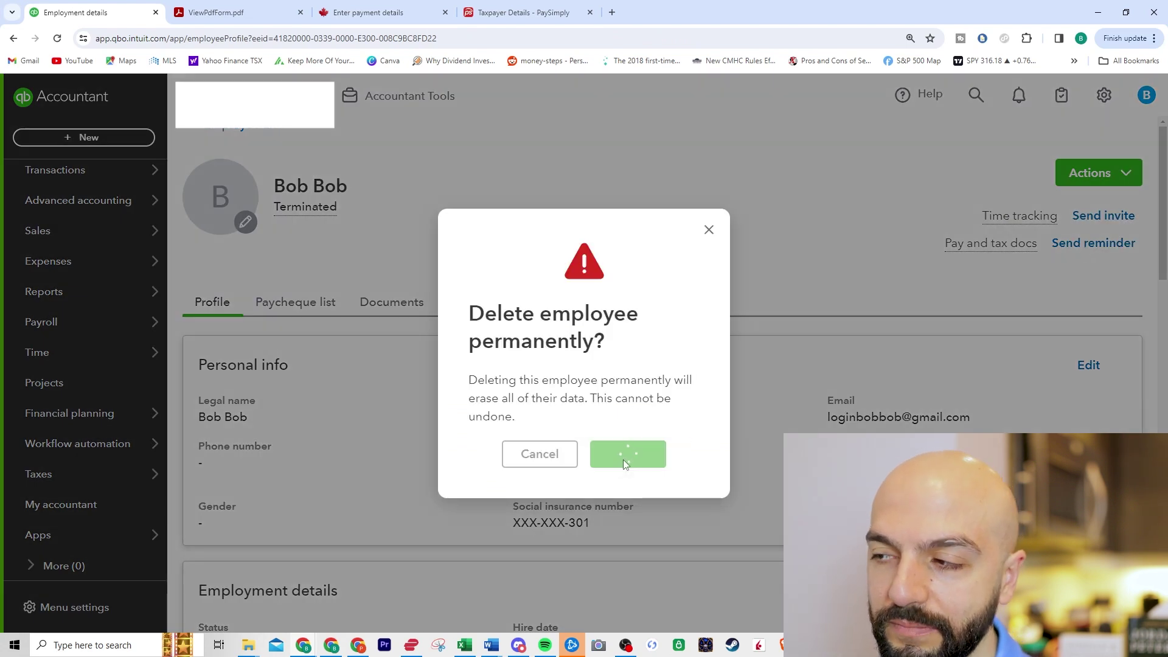